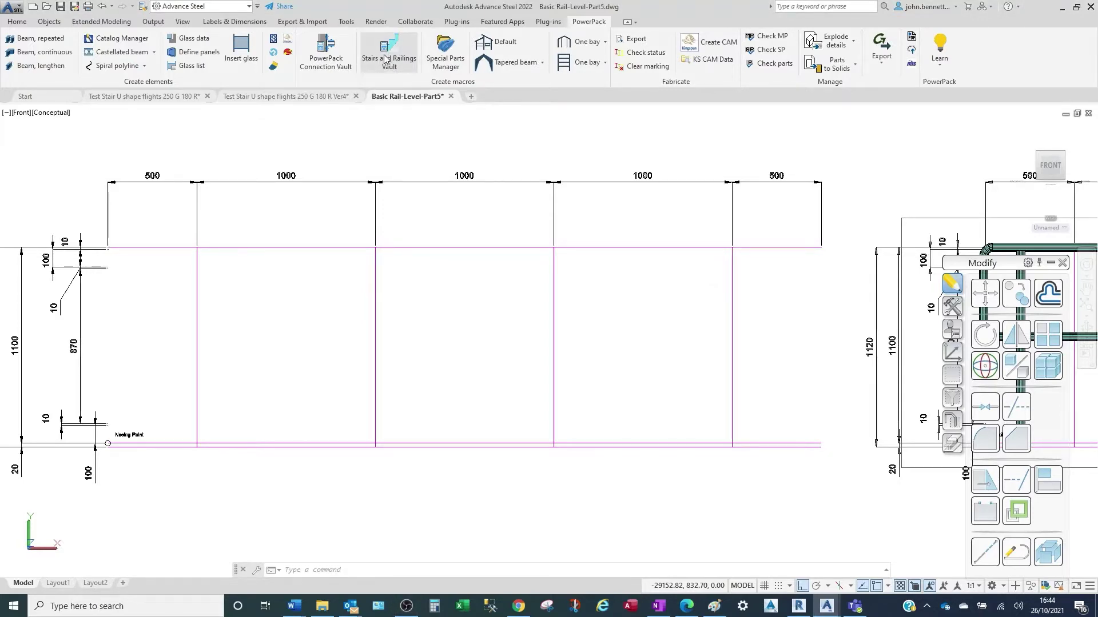
# Launch the Standard railing command from the Stairs and Railings Vault on the PowerPack tab.
pyautogui.click(384, 59)
pyautogui.moveTo(782, 128); pyautogui.dragTo(773, 132)
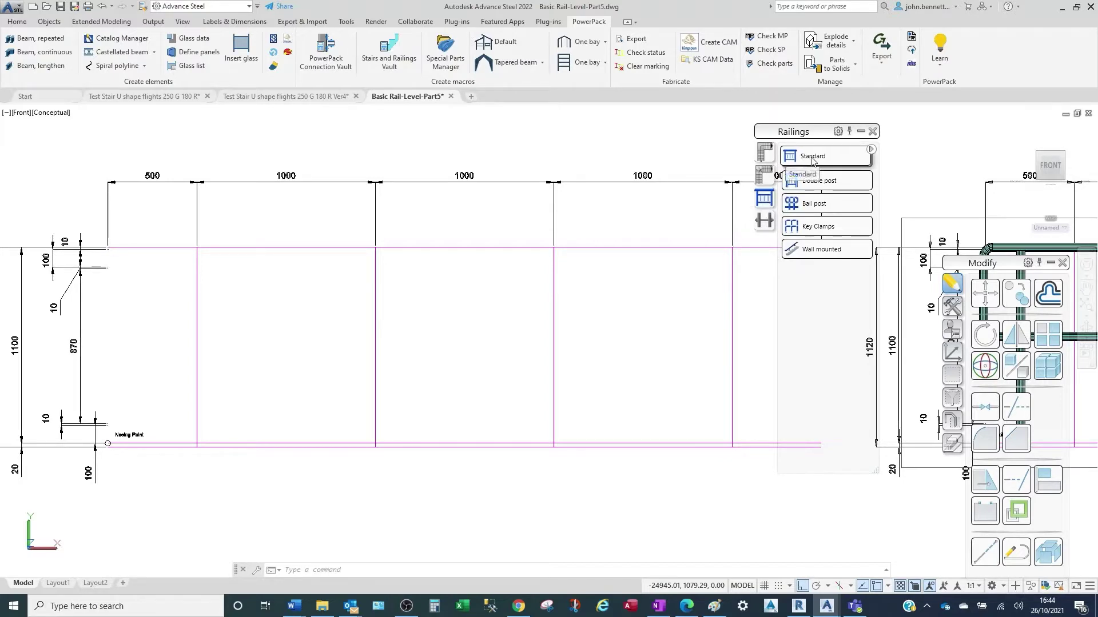
pyautogui.click(813, 157)
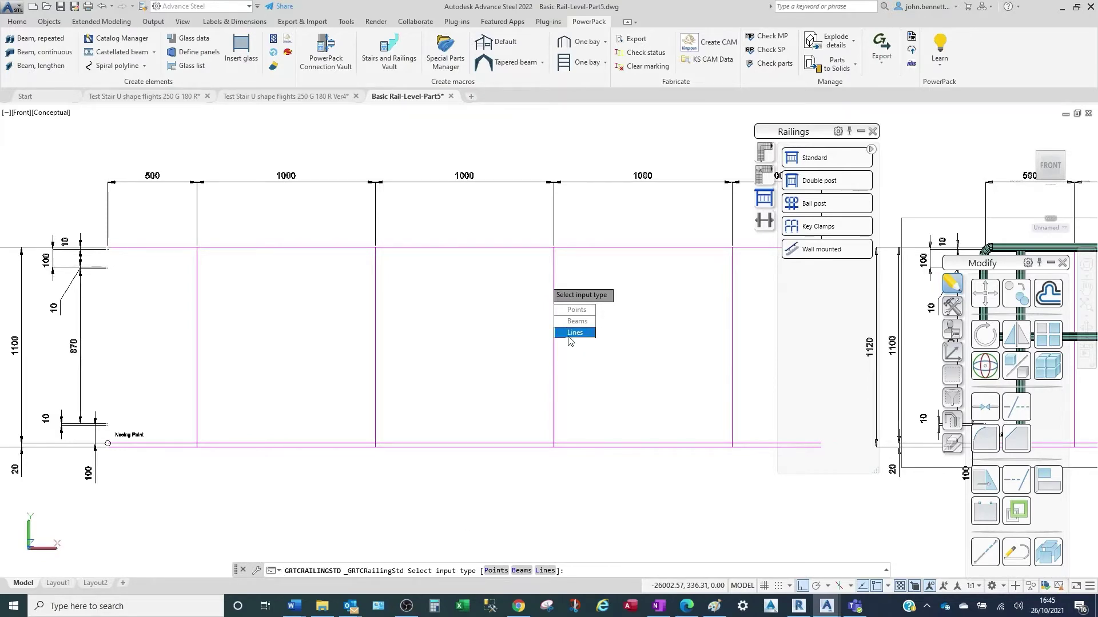
# Choose Lines input and select the long bottom horizontal line as the railing path.
pyautogui.click(574, 333)
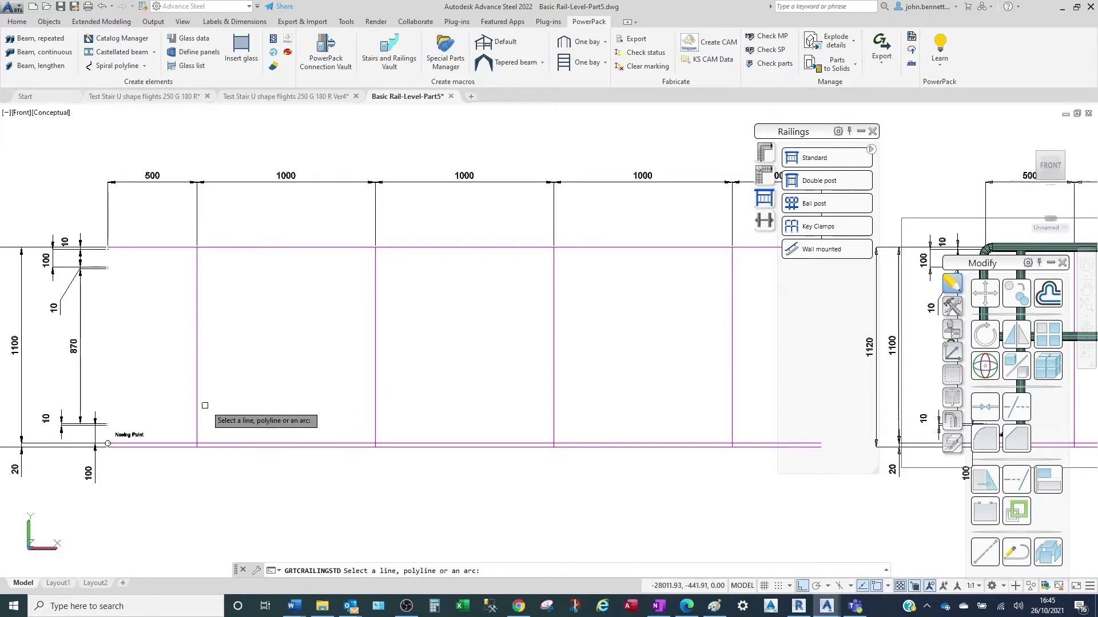
pyautogui.moveTo(208, 405); pyautogui.dragTo(238, 321, button='middle')
pyautogui.scroll(3, 172, 369)
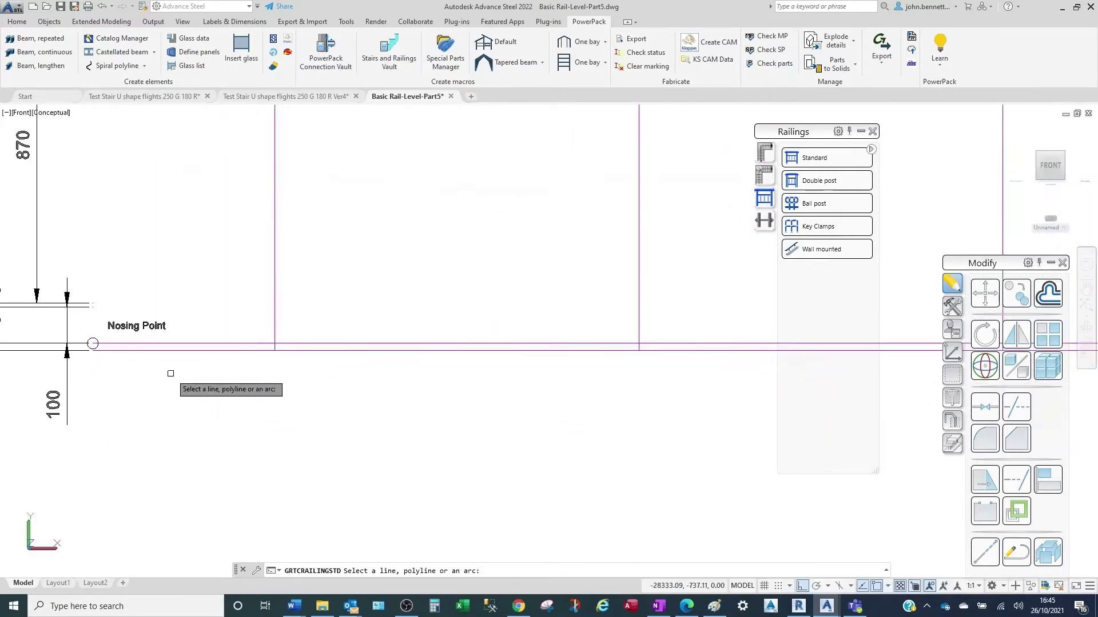
pyautogui.click(160, 349)
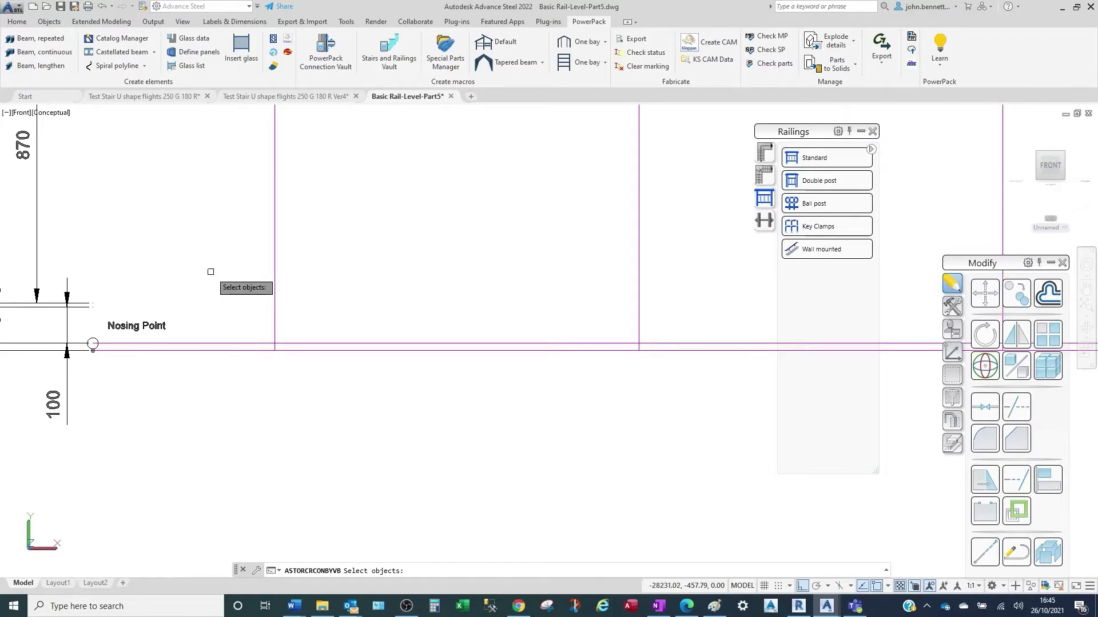
pyautogui.press('Return')
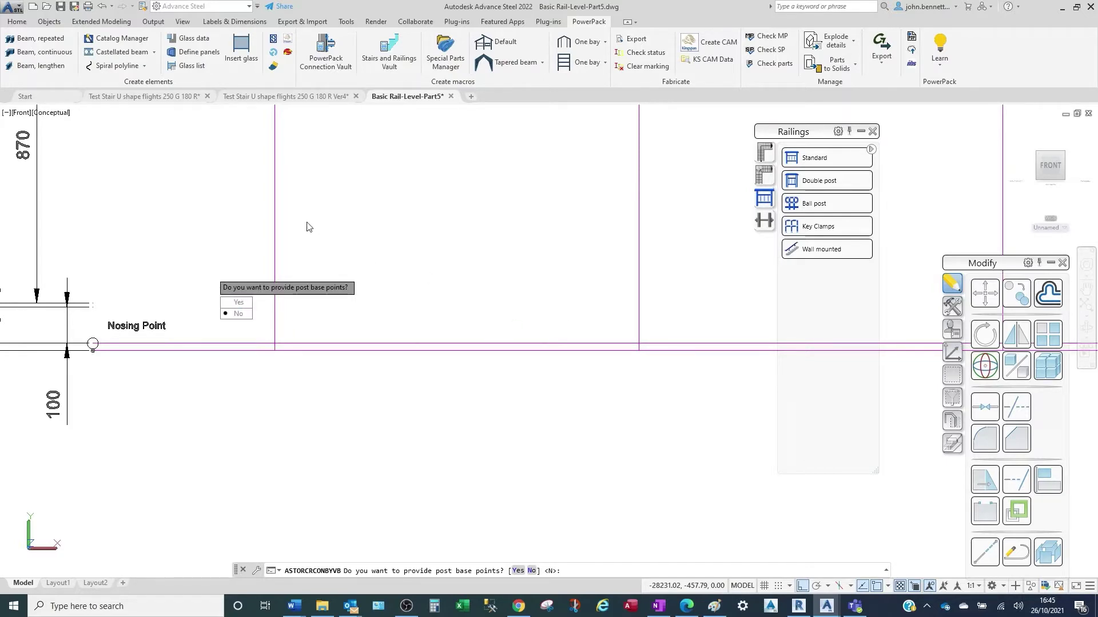
# Answer No to post base points and Yes to picking a nosing point.
pyautogui.scroll(-2, 333, 232)
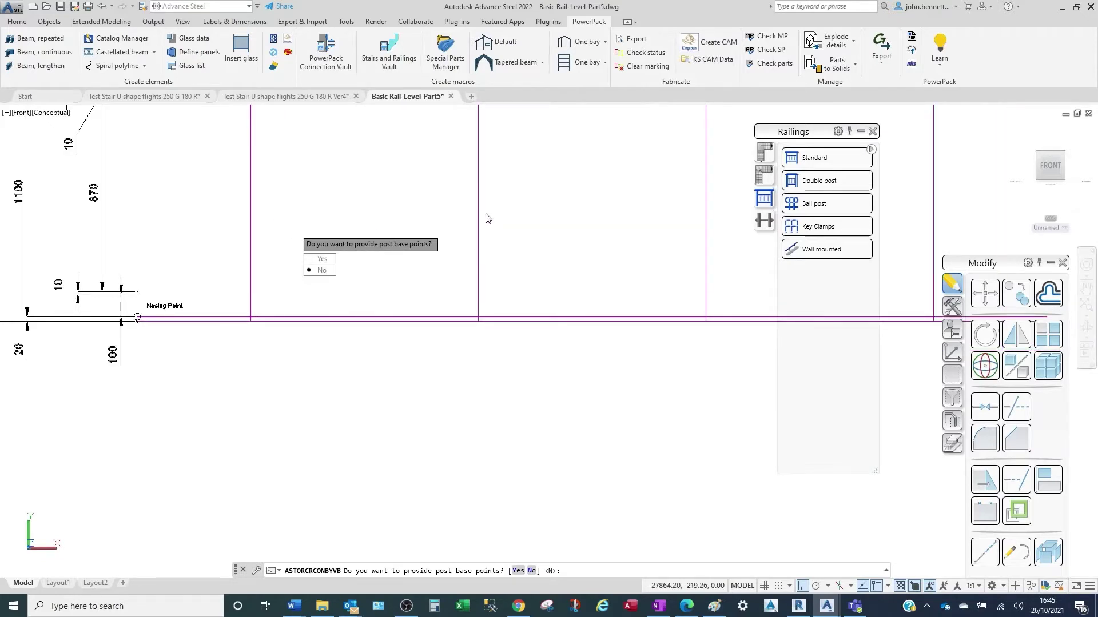
pyautogui.click(324, 270)
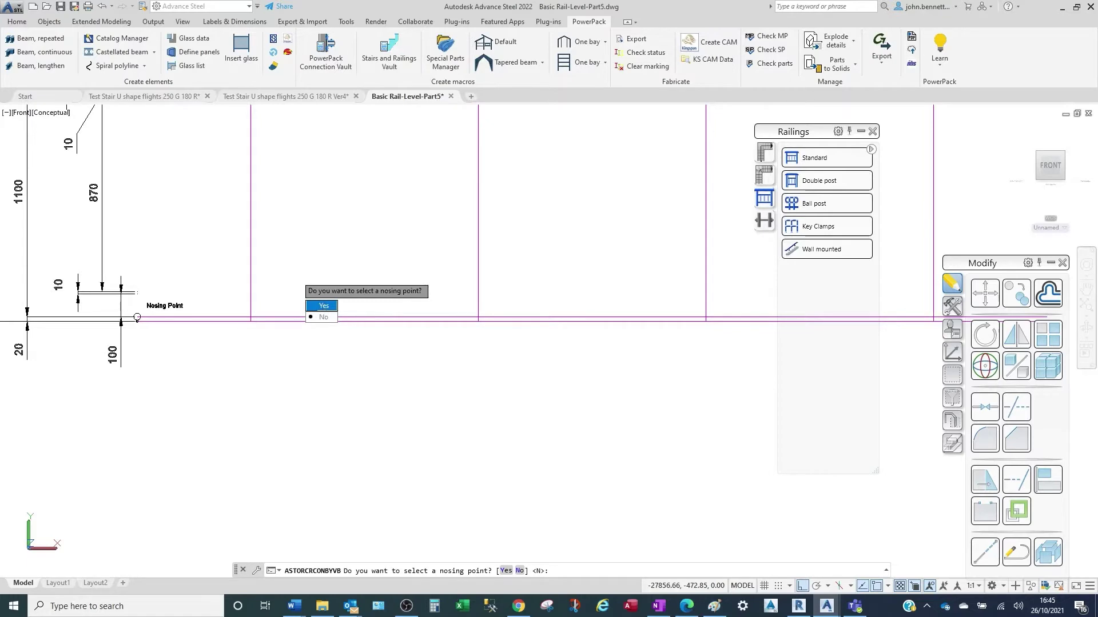
pyautogui.click(323, 306)
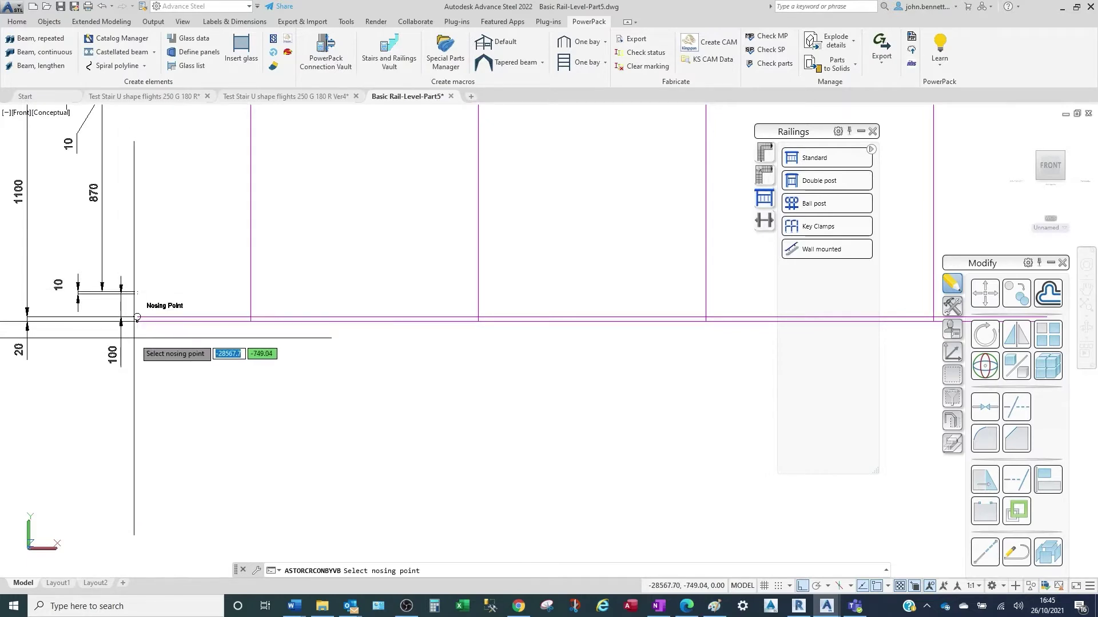
pyautogui.scroll(3, 137, 318)
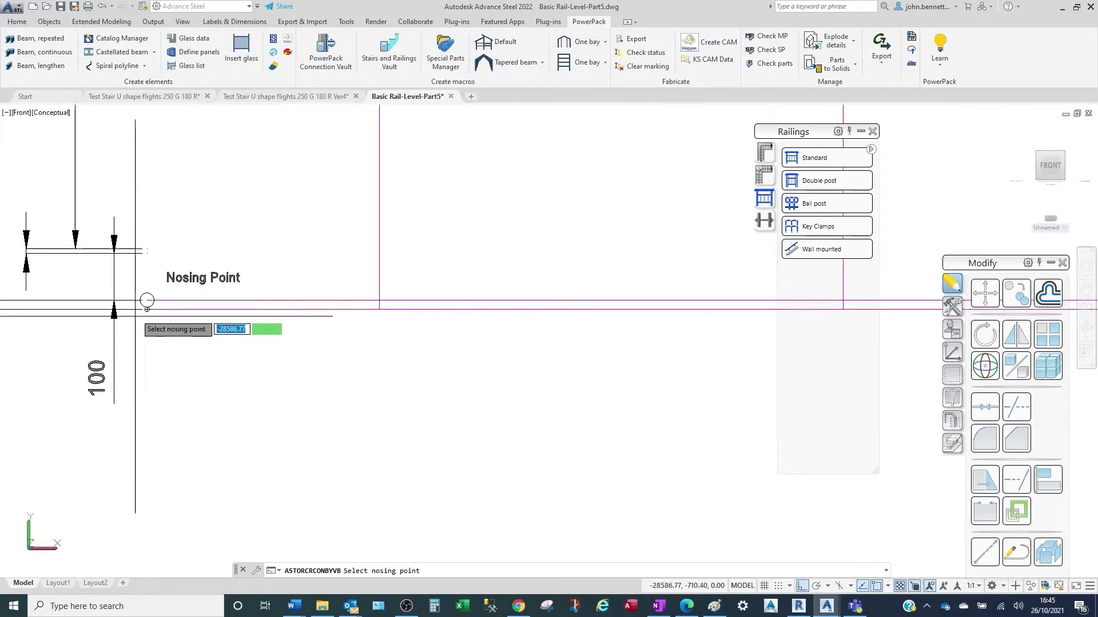
pyautogui.scroll(4, 147, 309)
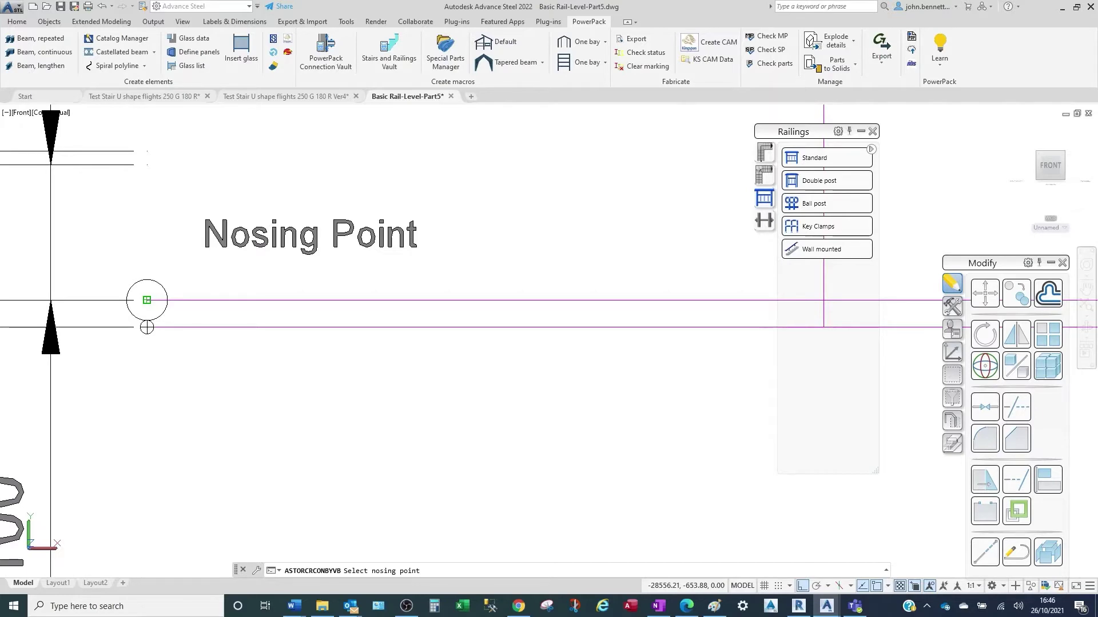
# Snap to the nosing point to place the railing, then frame its posts and rails.
pyautogui.click(147, 300)
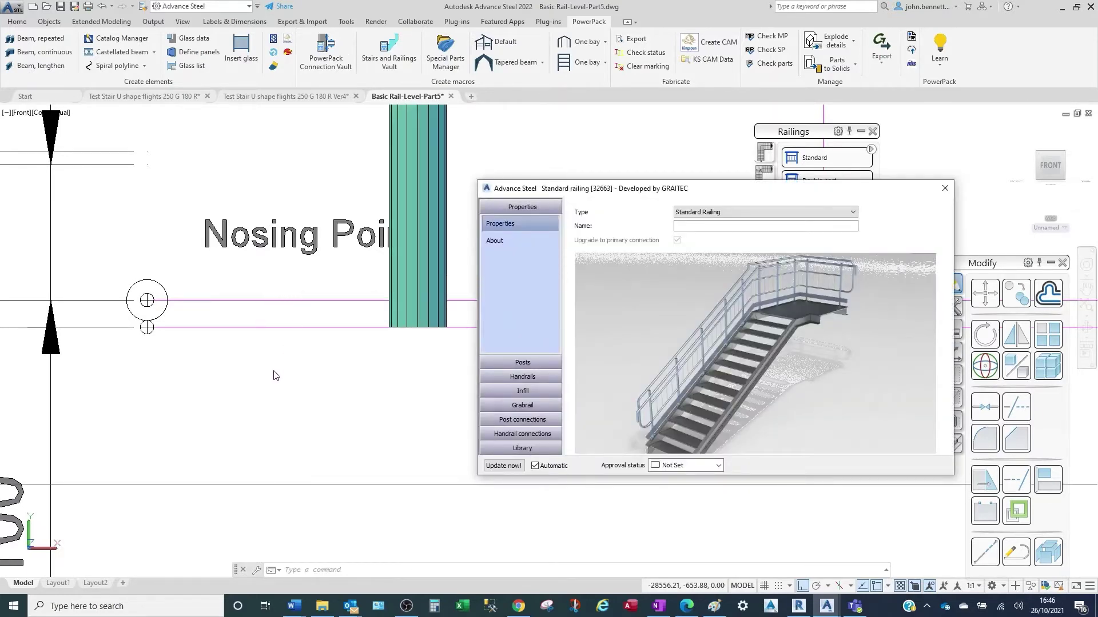
pyautogui.click(264, 369)
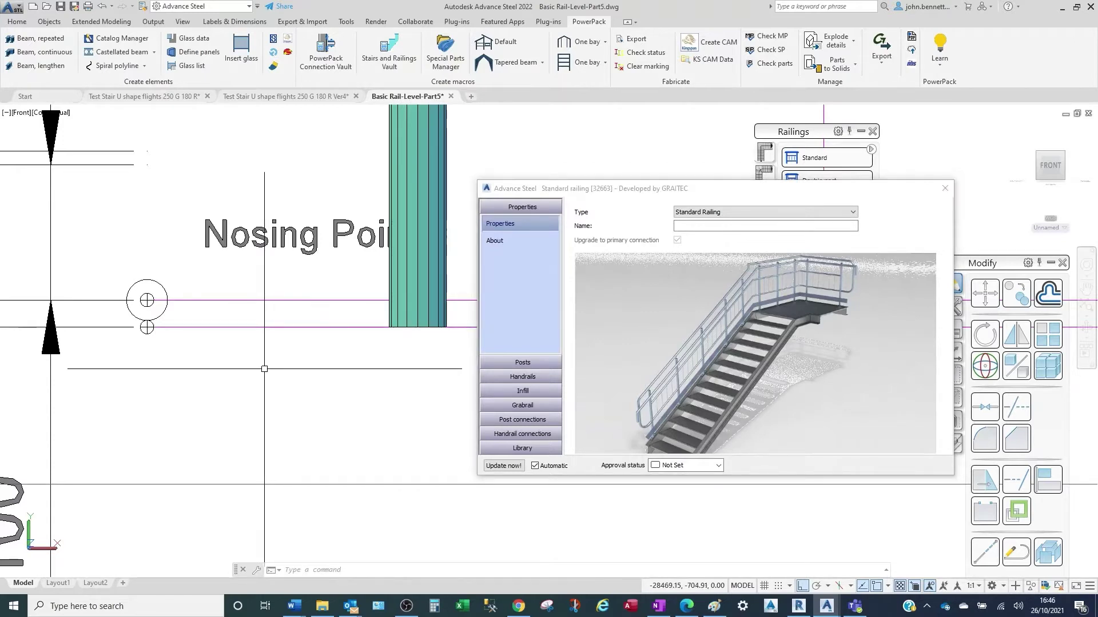
pyautogui.scroll(-4, 272, 450)
pyautogui.moveTo(273, 450); pyautogui.dragTo(319, 529, button='middle')
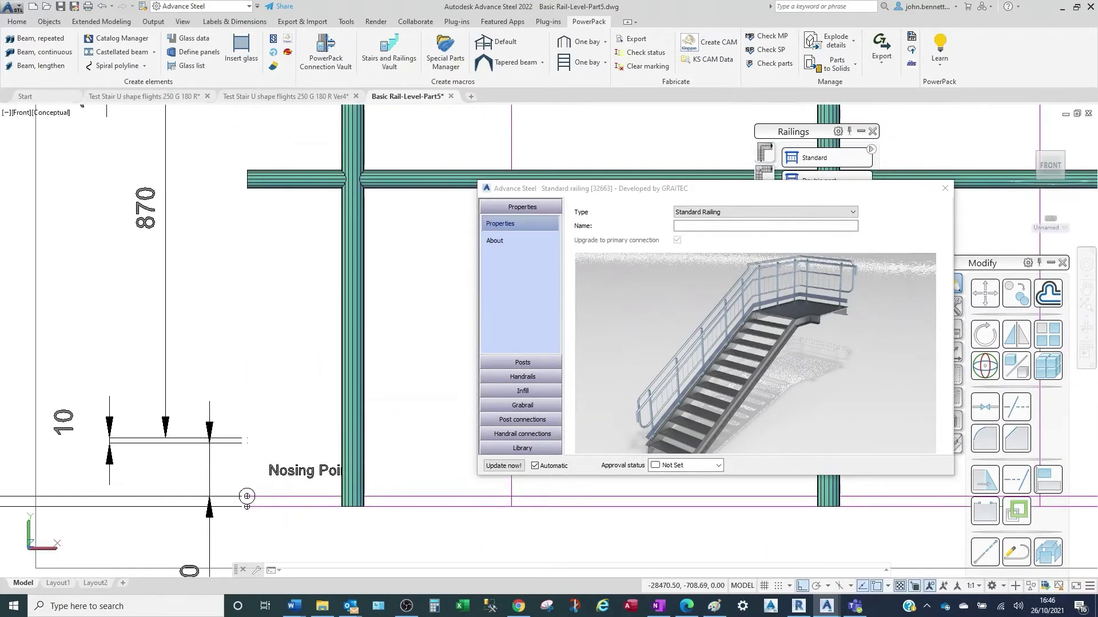
pyautogui.scroll(-3, 319, 530)
pyautogui.moveTo(252, 338); pyautogui.dragTo(288, 322, button='middle')
pyautogui.moveTo(556, 194); pyautogui.dragTo(442, 205)
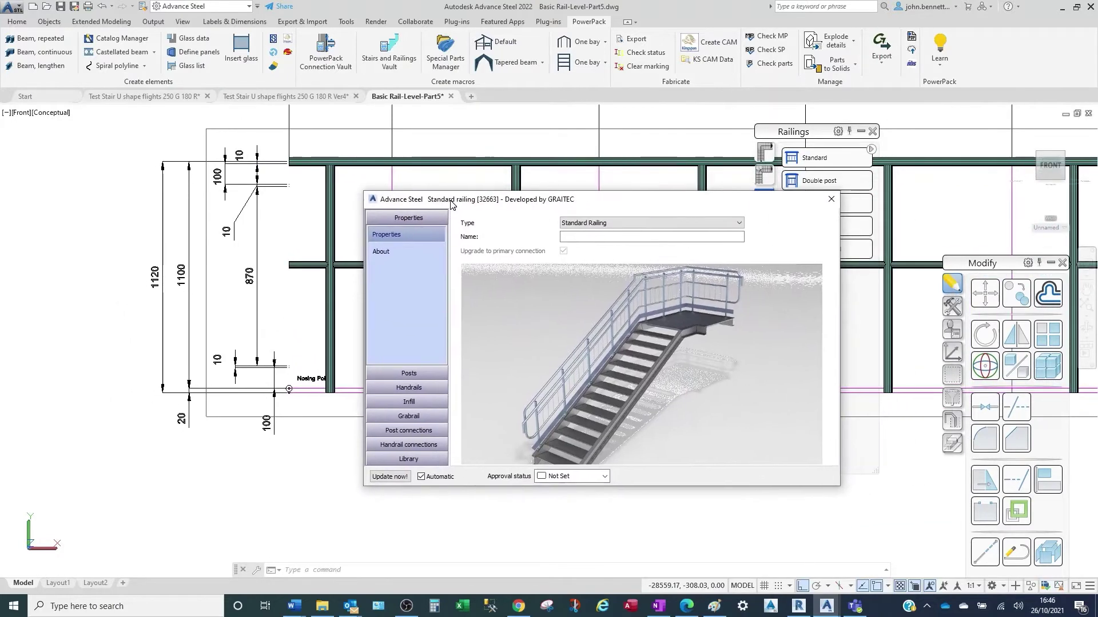
# Change the post profile from RO42.4X4 to UK square hollow section SHS40X4.
pyautogui.click(402, 374)
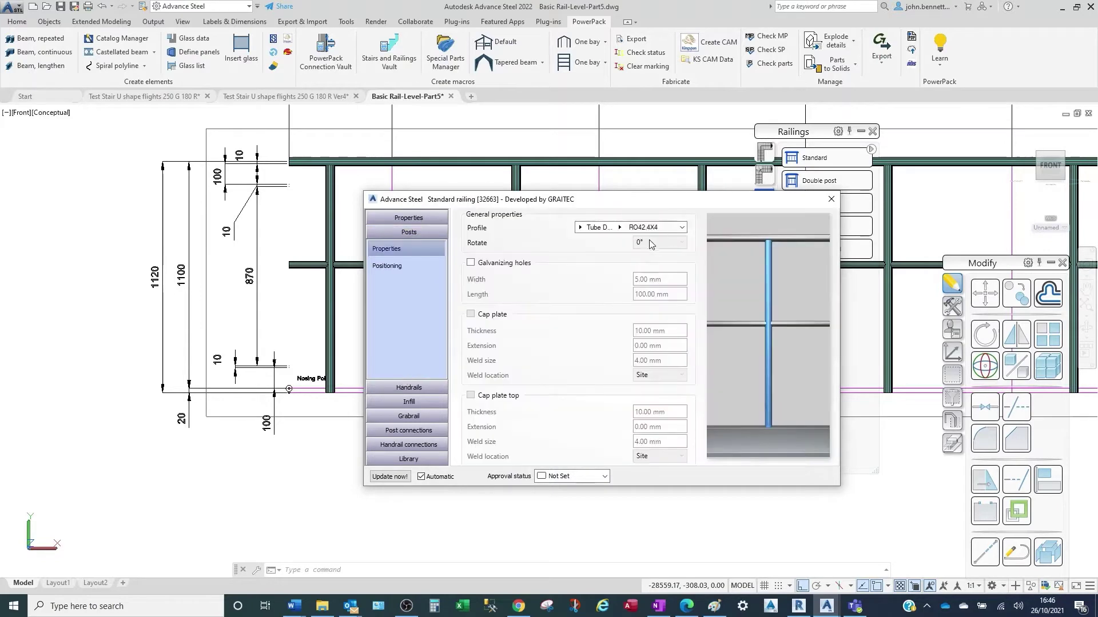
pyautogui.click(579, 227)
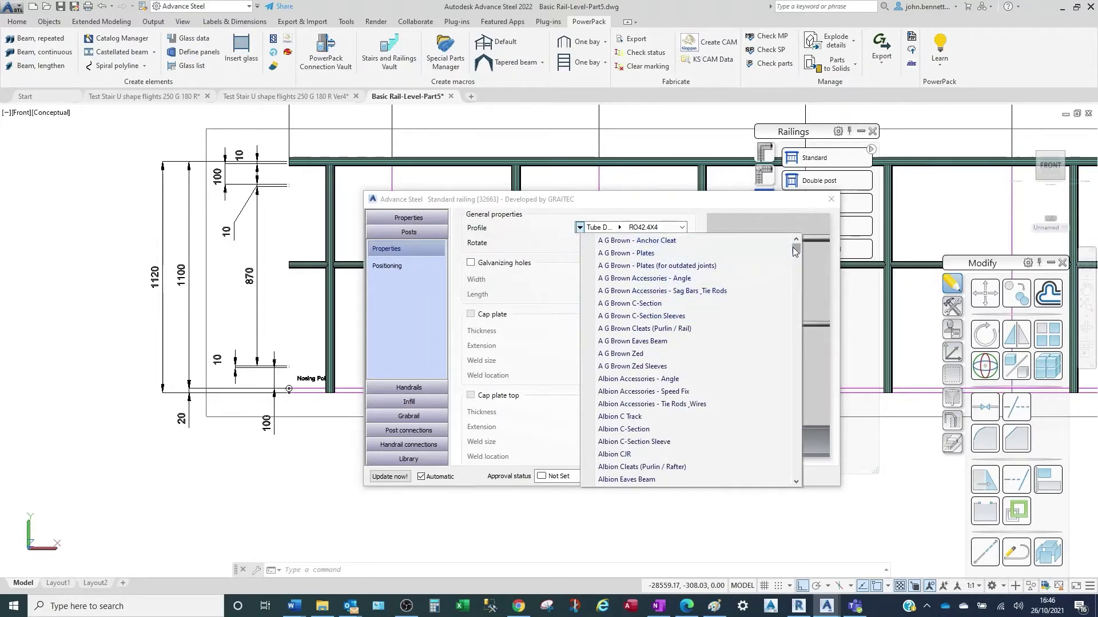
pyautogui.moveTo(795, 246); pyautogui.dragTo(794, 452)
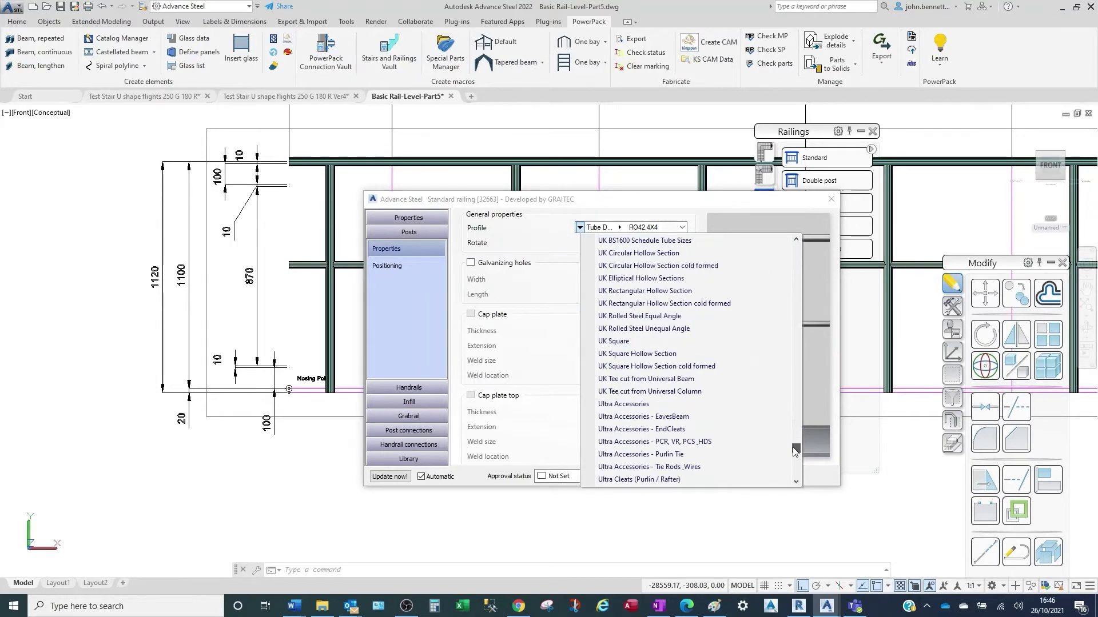
pyautogui.click(666, 356)
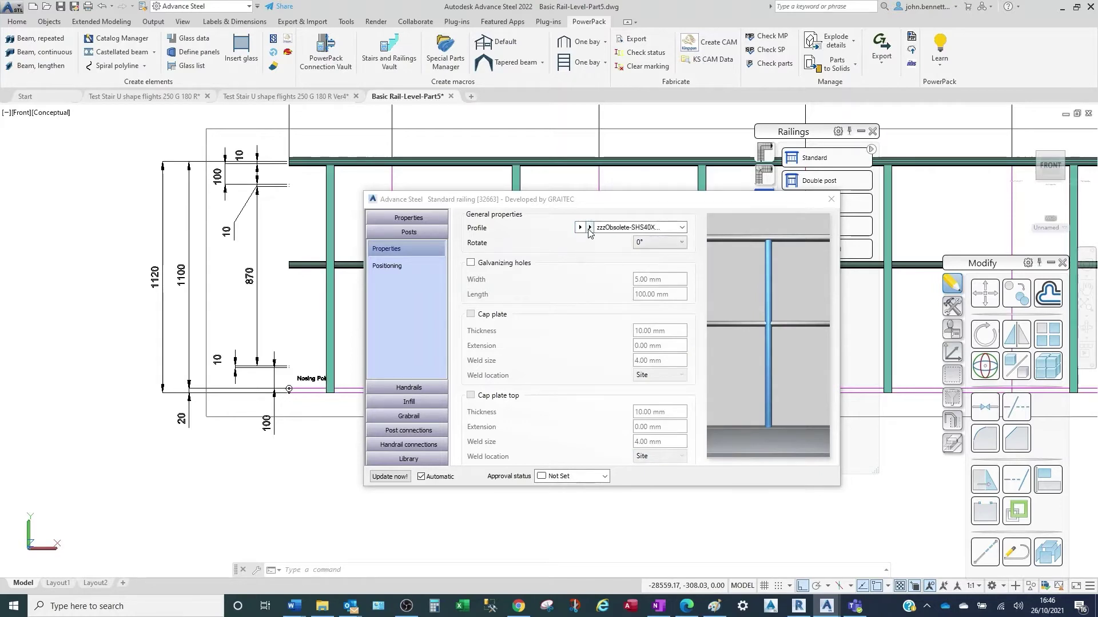
pyautogui.click(590, 228)
pyautogui.moveTo(714, 245); pyautogui.dragTo(713, 471)
pyautogui.moveTo(672, 485)
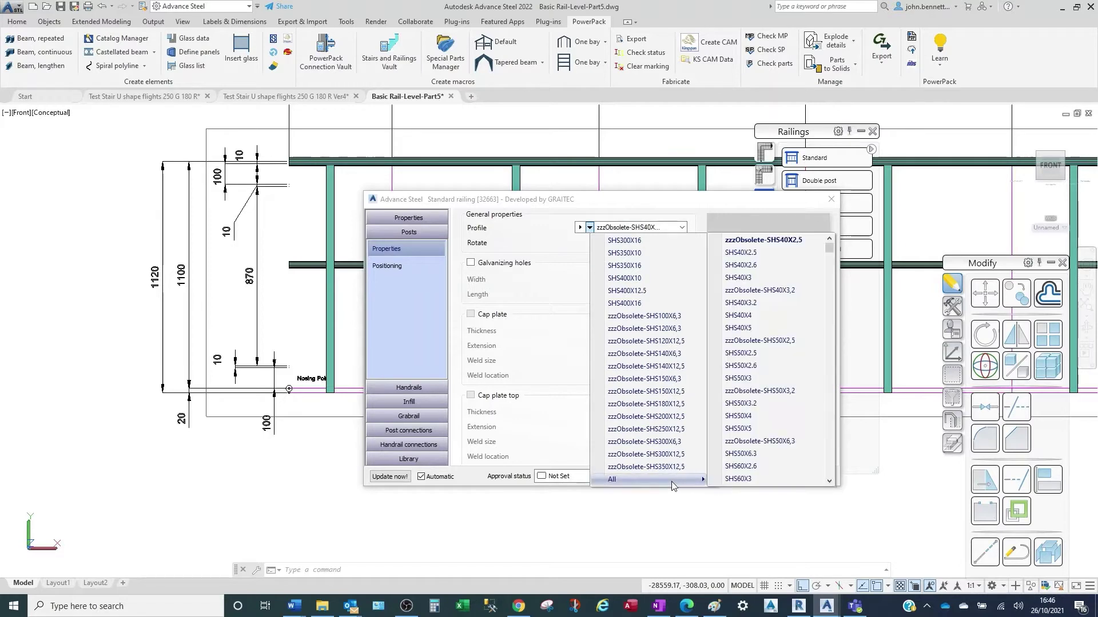
pyautogui.click(738, 315)
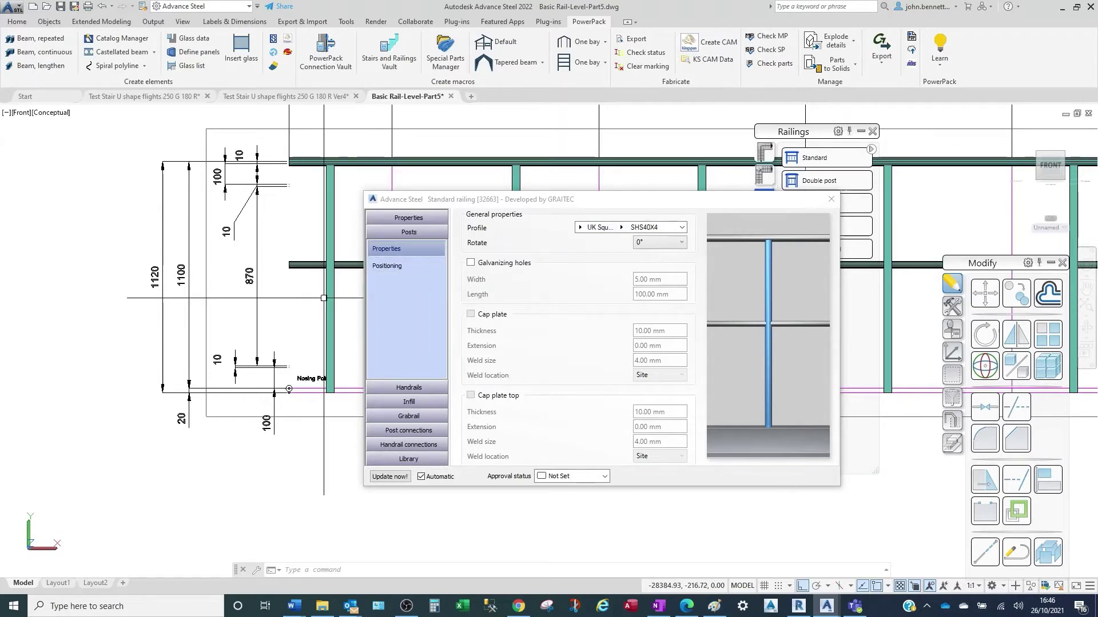
pyautogui.moveTo(423, 204)
pyautogui.mouseDown()
pyautogui.moveTo(598, 209)
pyautogui.moveTo(595, 230)
pyautogui.mouseUp()
pyautogui.scroll(-5, 418, 303)
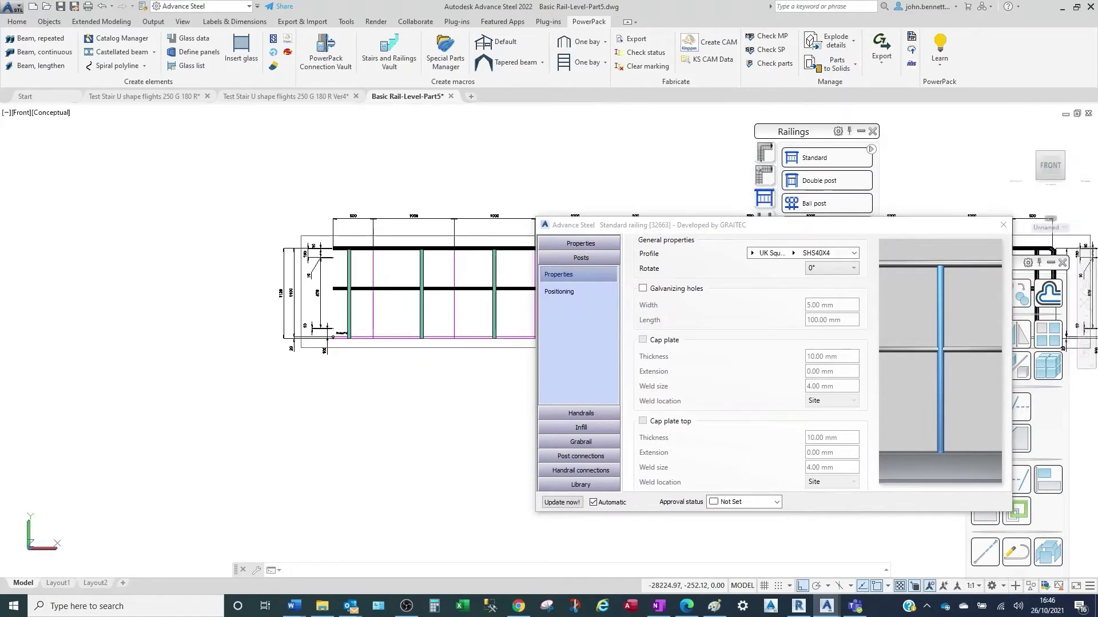
pyautogui.moveTo(363, 325)
pyautogui.mouseDown(button='middle')
pyautogui.moveTo(232, 258)
pyautogui.moveTo(198, 278)
pyautogui.moveTo(200, 302)
pyautogui.mouseUp(button='middle')
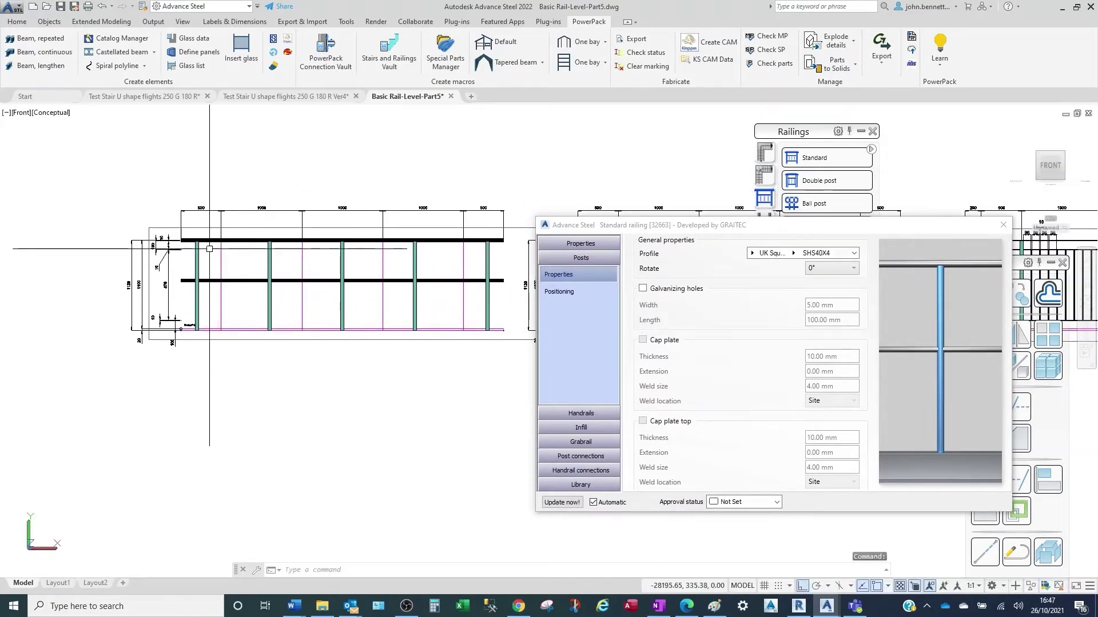
pyautogui.scroll(3, 210, 247)
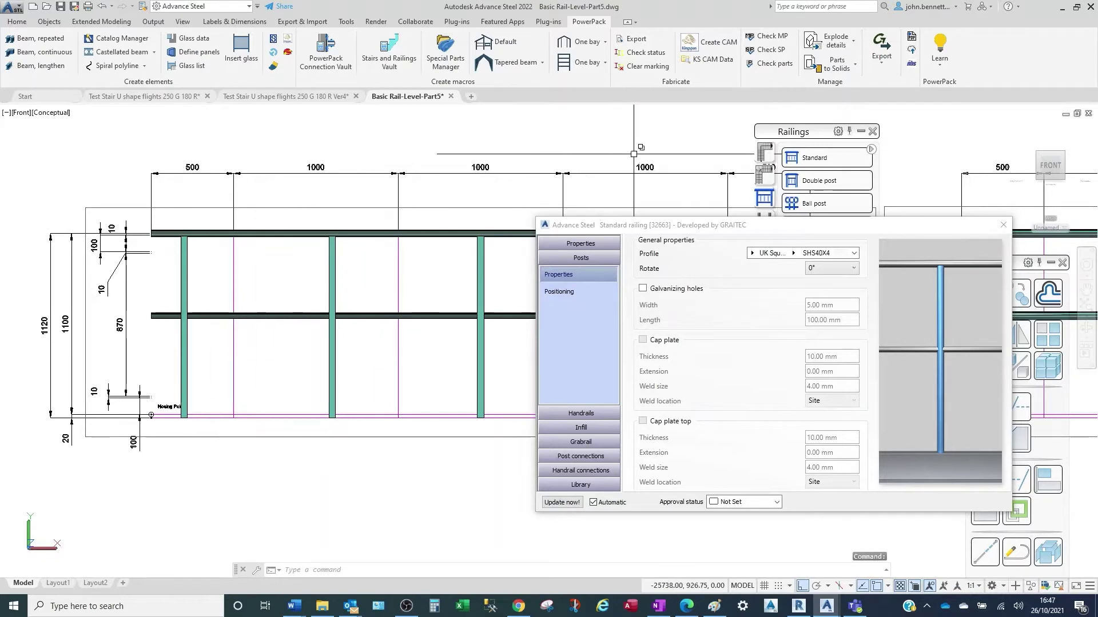
# On the post Positioning page, keep the posts aligned to the top.
pyautogui.click(823, 133)
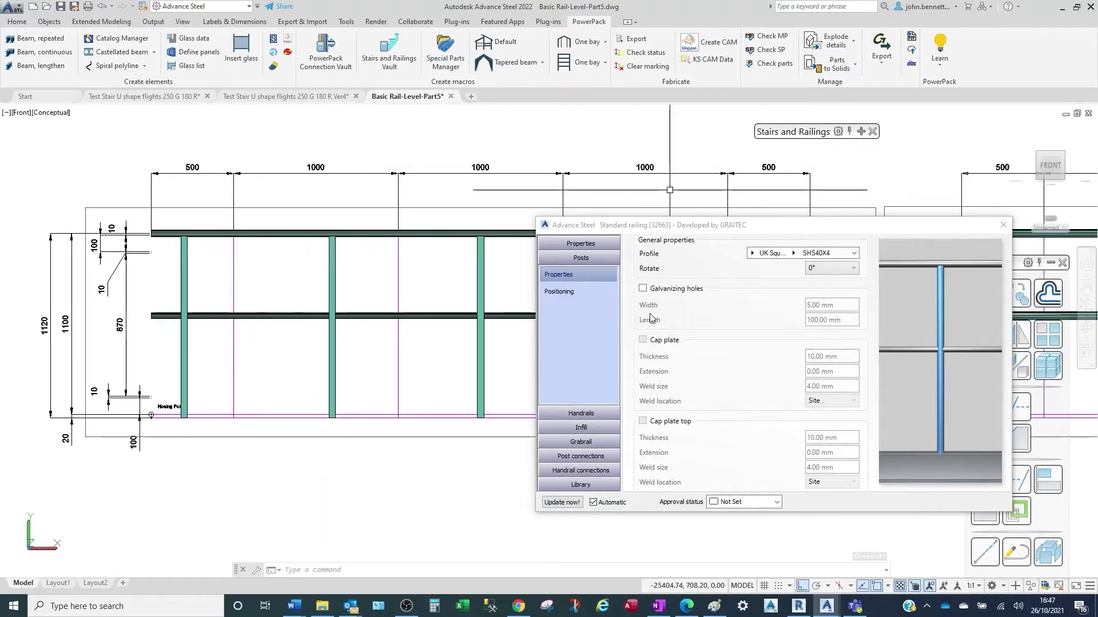
pyautogui.click(554, 293)
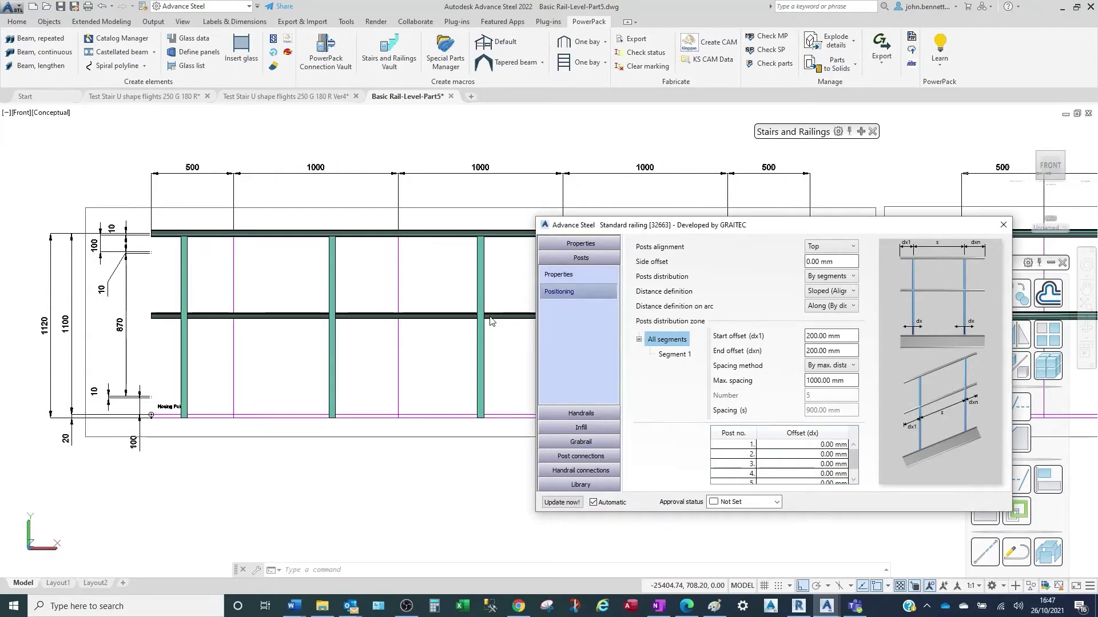
pyautogui.click(845, 251)
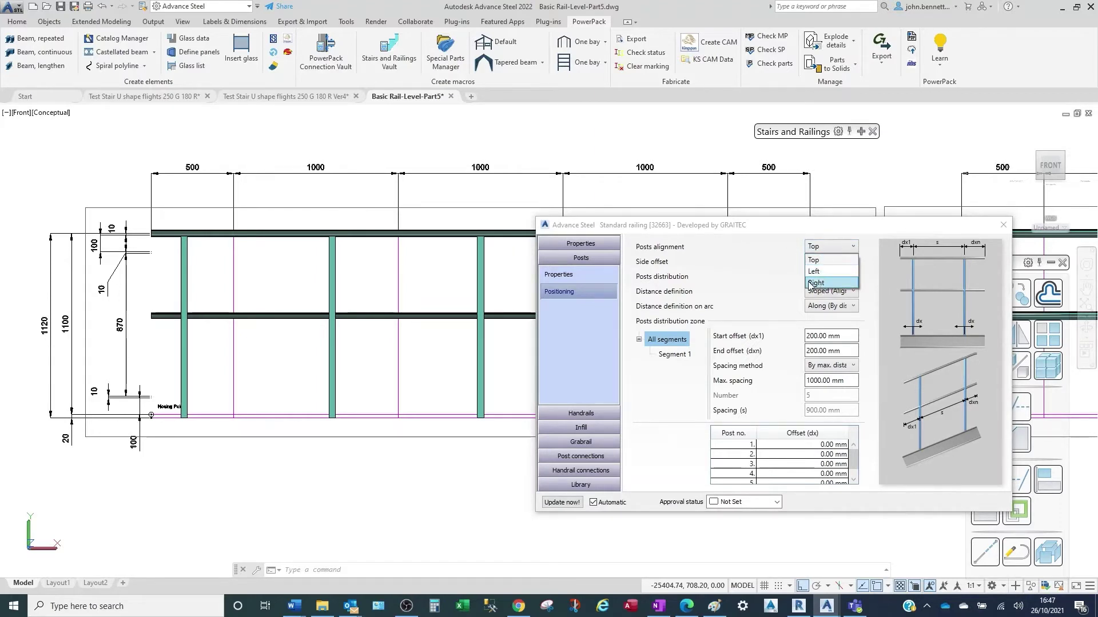
pyautogui.click(779, 250)
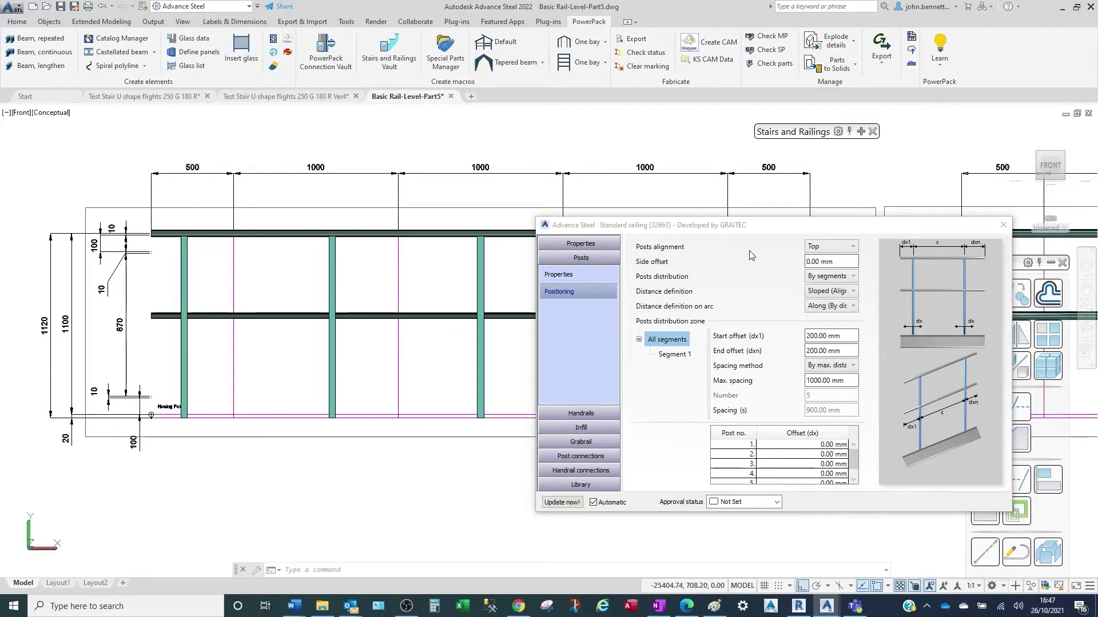
pyautogui.click(852, 337)
pyautogui.click(855, 337)
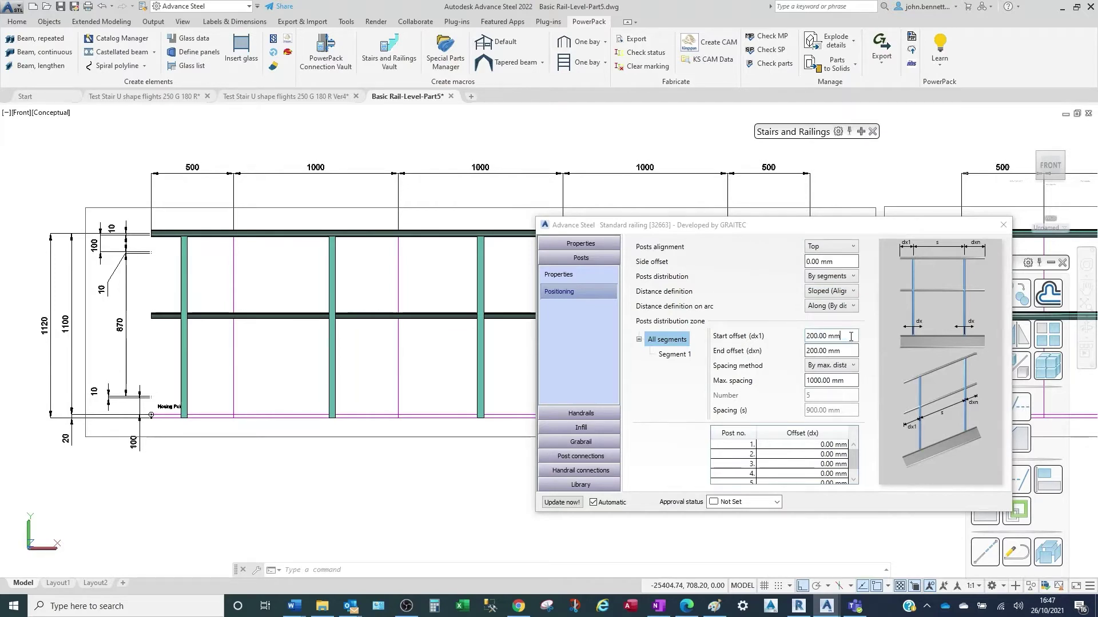
# Set distance definition to Projected (Horizontal) and the start offset (dx1) to 500 mm.
pyautogui.click(853, 291)
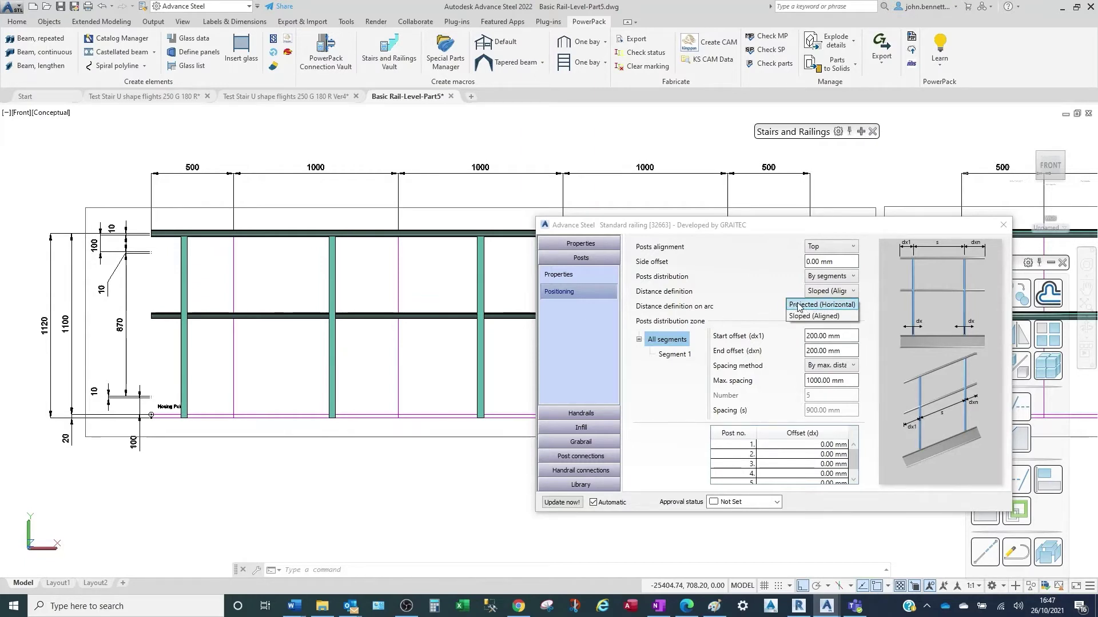
pyautogui.click(697, 312)
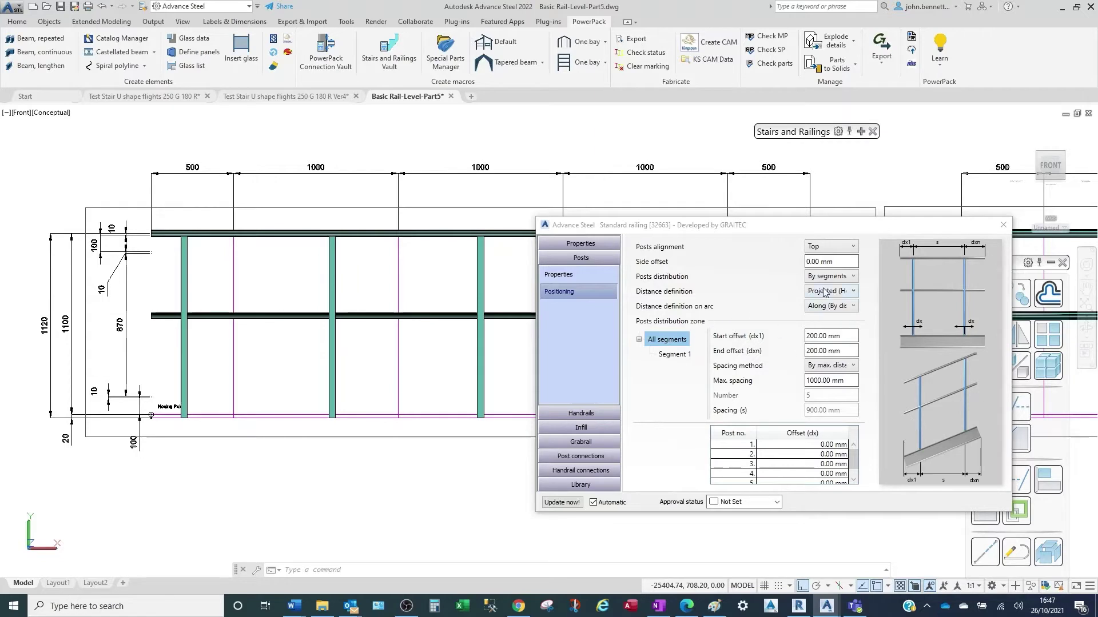
pyautogui.moveTo(807, 337); pyautogui.dragTo(847, 337)
pyautogui.write('500')
# Set the post end offset (dxn) to 500 mm.
pyautogui.click(843, 351)
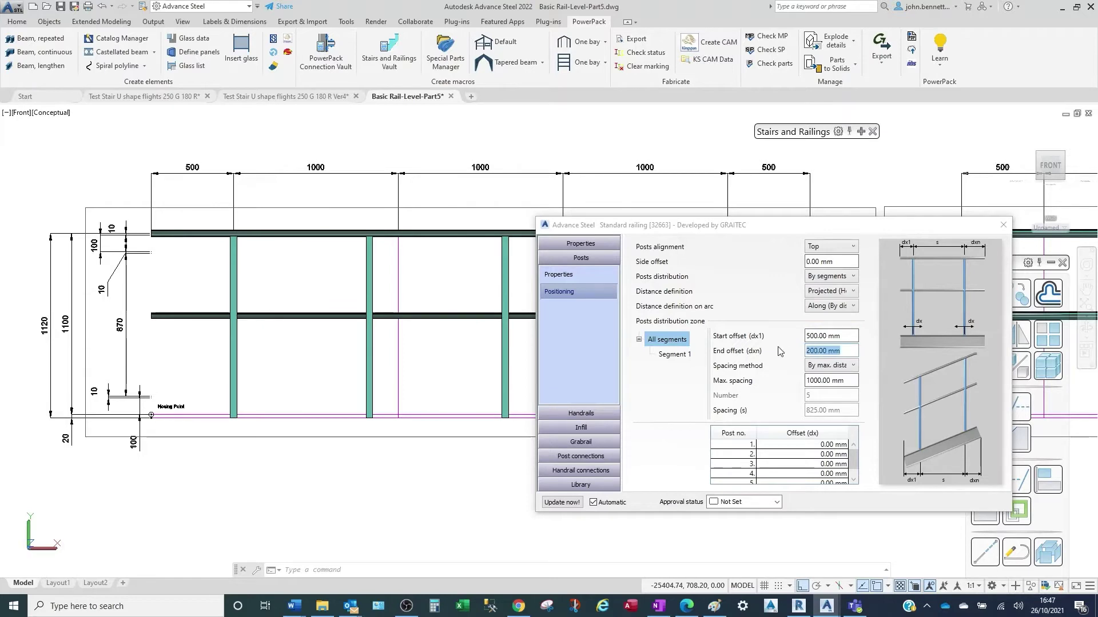
pyautogui.write('500')
pyautogui.press('Tab')
pyautogui.moveTo(763, 229); pyautogui.dragTo(730, 314)
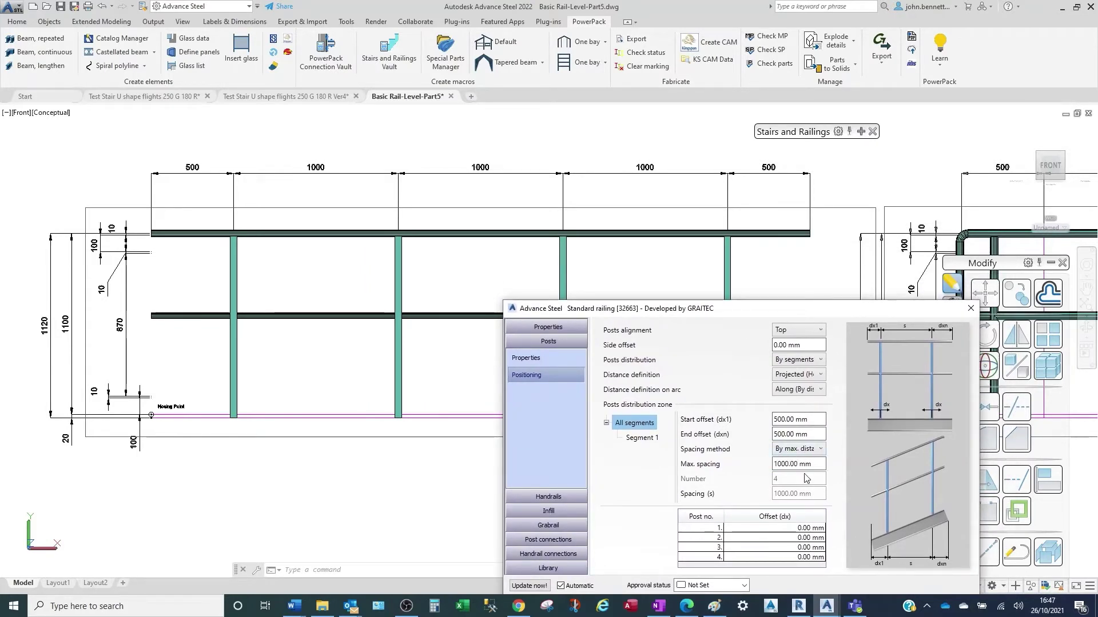
# Try spacing By number (5), then revert to By max. distance 1000 mm and open Handrails.
pyautogui.moveTo(820, 464); pyautogui.dragTo(772, 464)
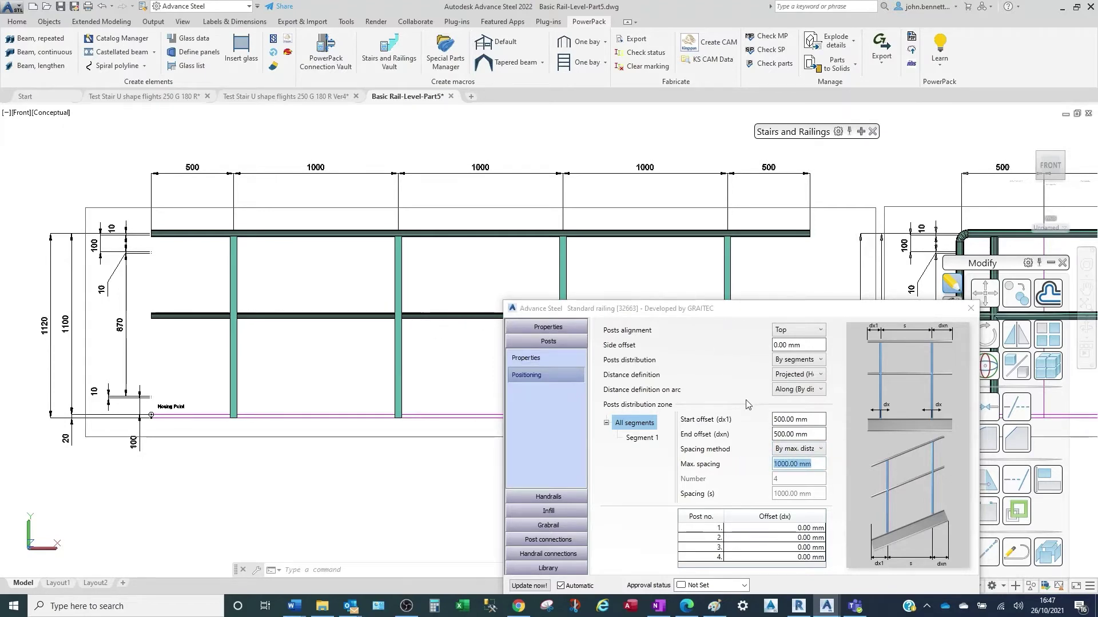
pyautogui.click(820, 450)
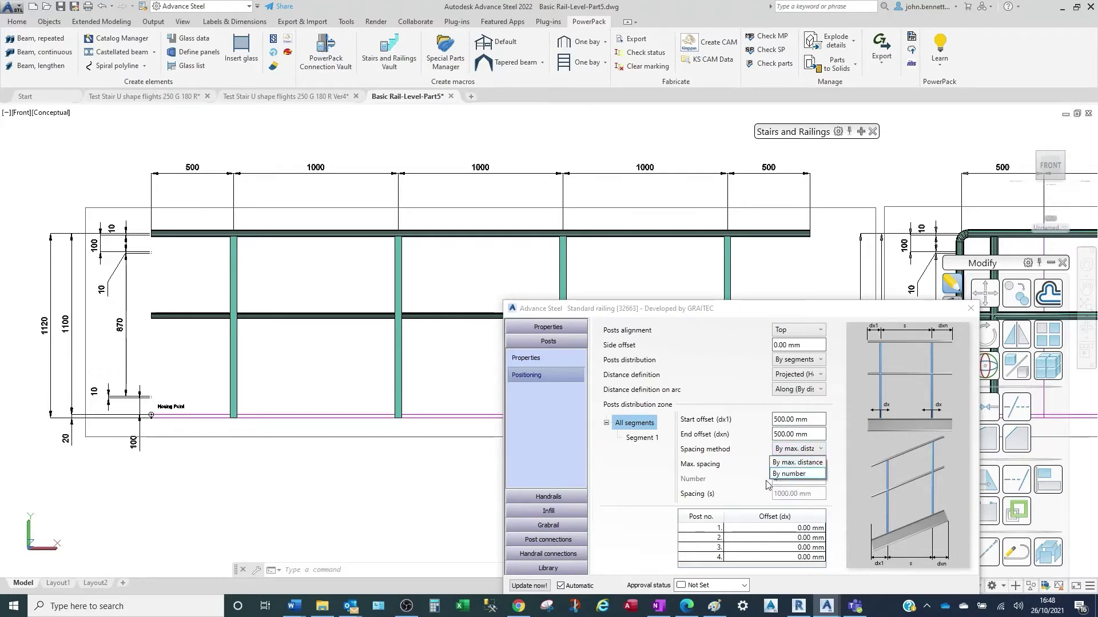
pyautogui.click(707, 486)
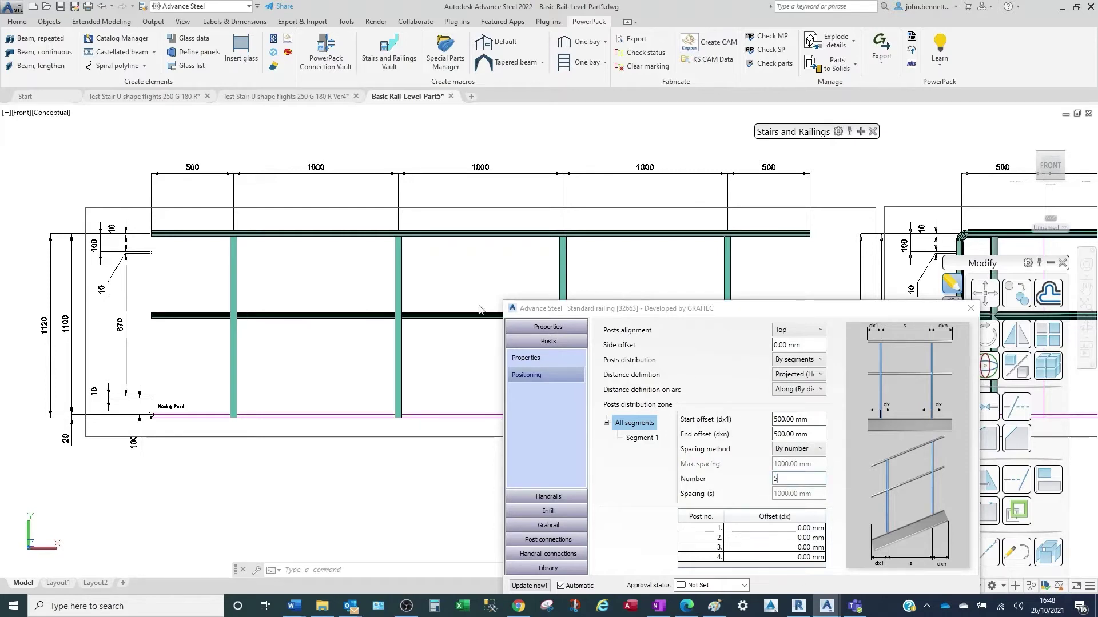
pyautogui.press('Tab')
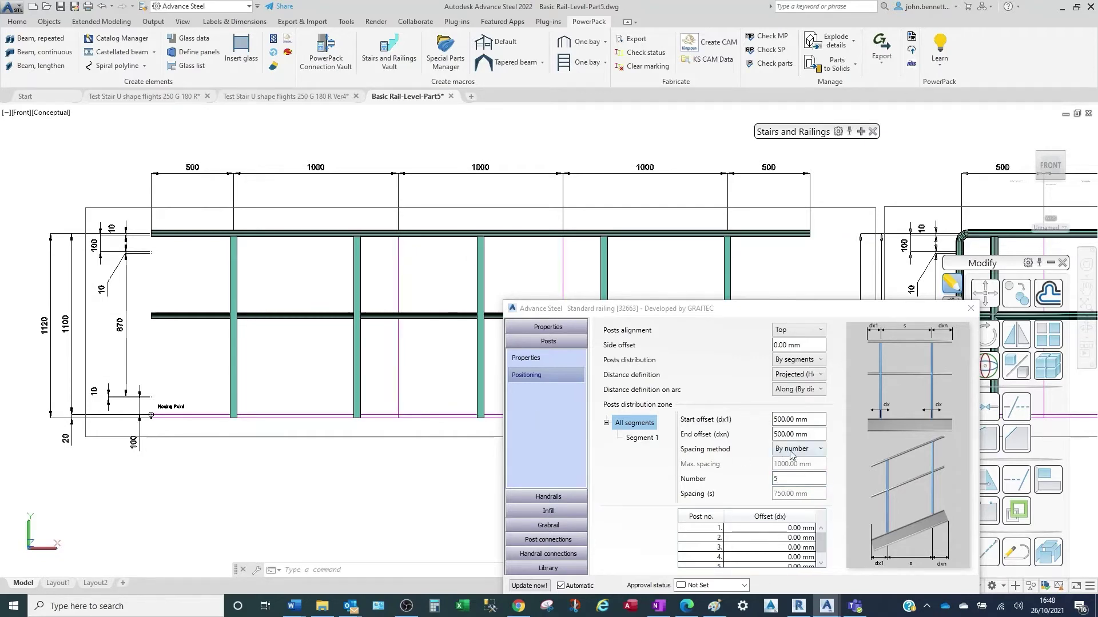
pyautogui.click(814, 449)
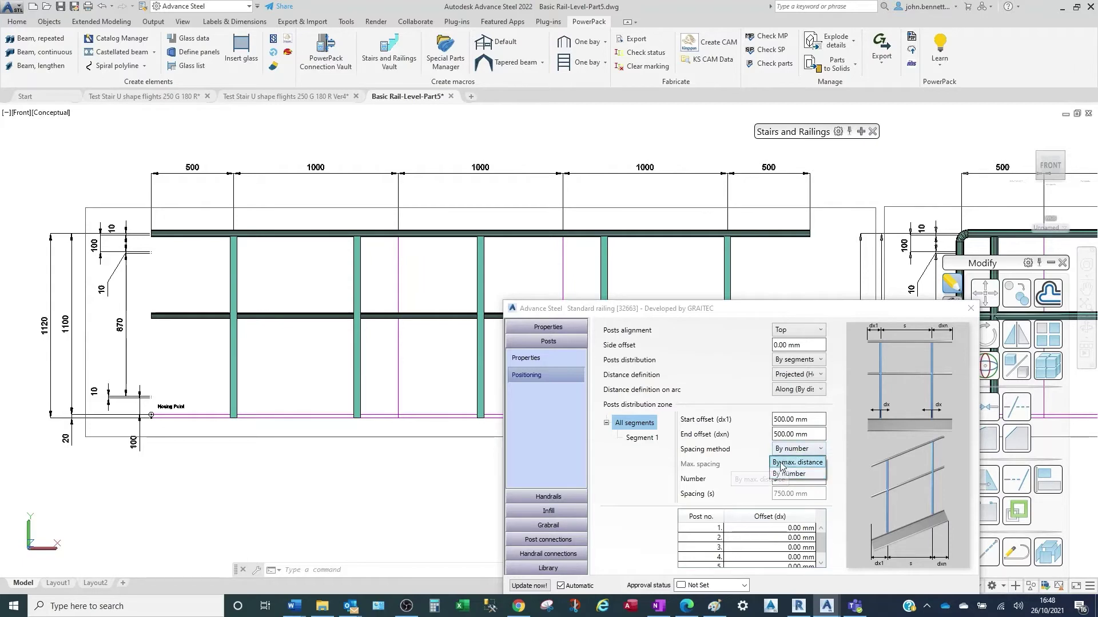
pyautogui.click(745, 461)
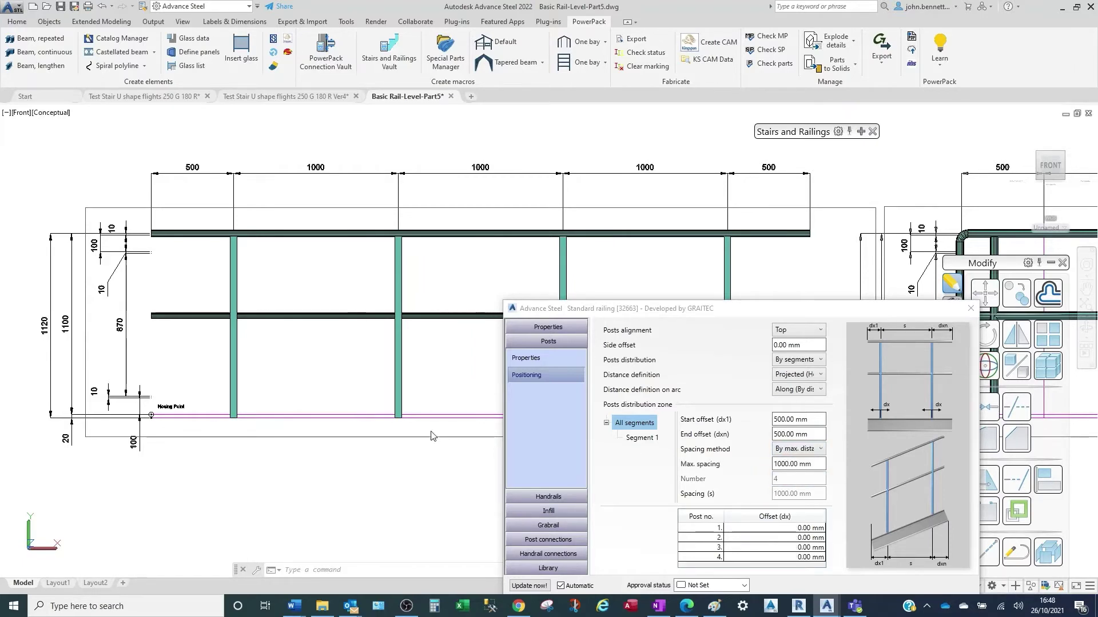
pyautogui.click(545, 499)
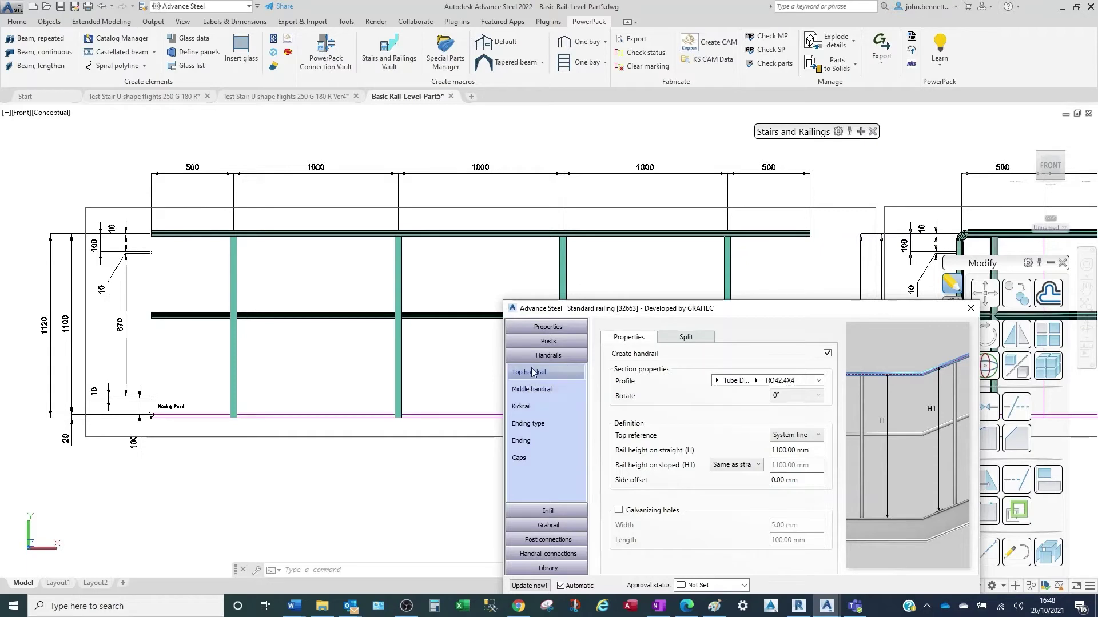
# Set the top handrail profile to flat bar FL50X10.
pyautogui.click(717, 381)
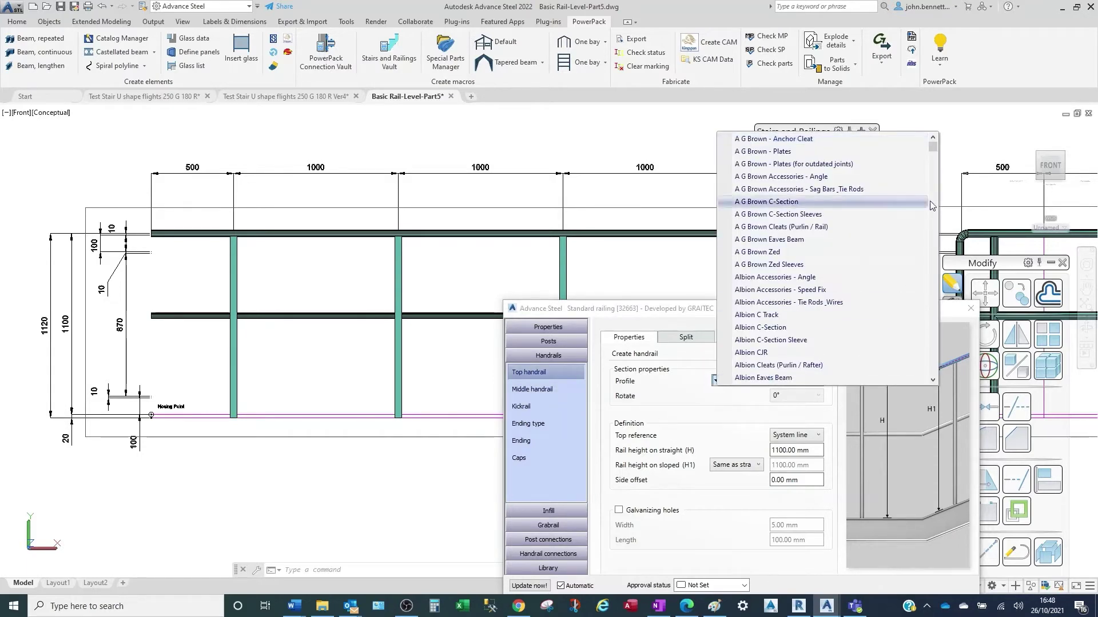
pyautogui.moveTo(933, 147); pyautogui.dragTo(933, 212)
pyautogui.click(752, 340)
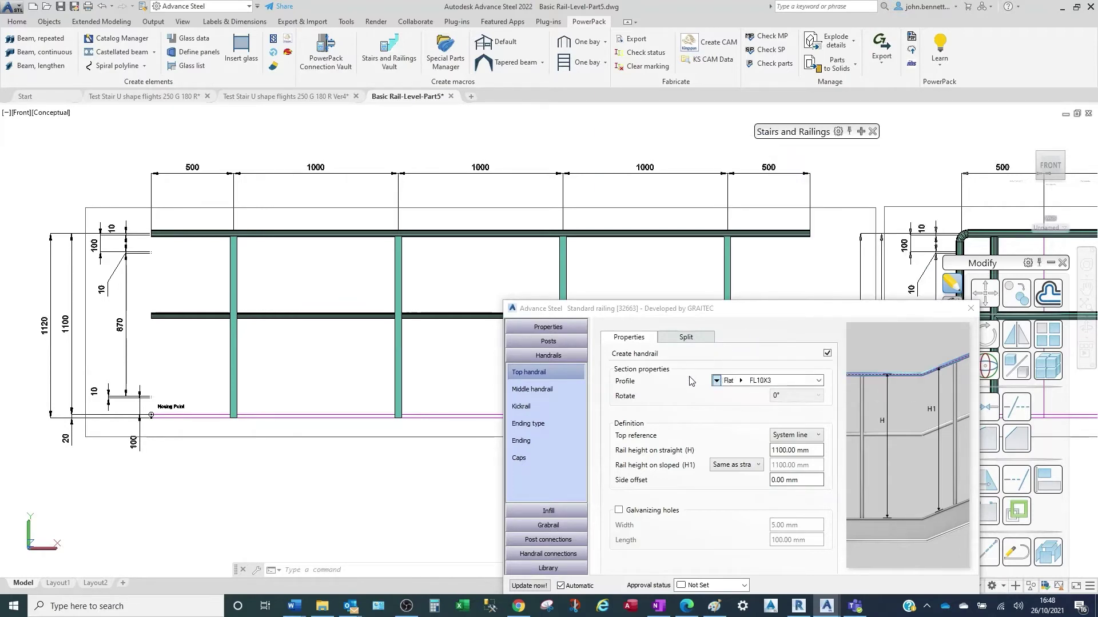
pyautogui.click(743, 381)
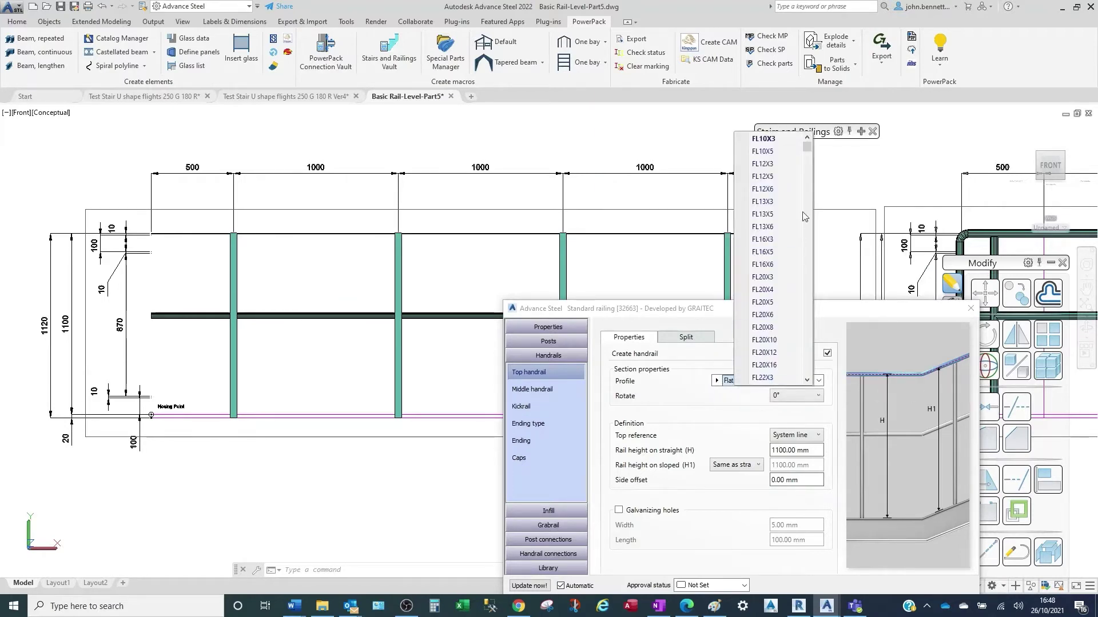
pyautogui.moveTo(810, 143); pyautogui.dragTo(809, 207)
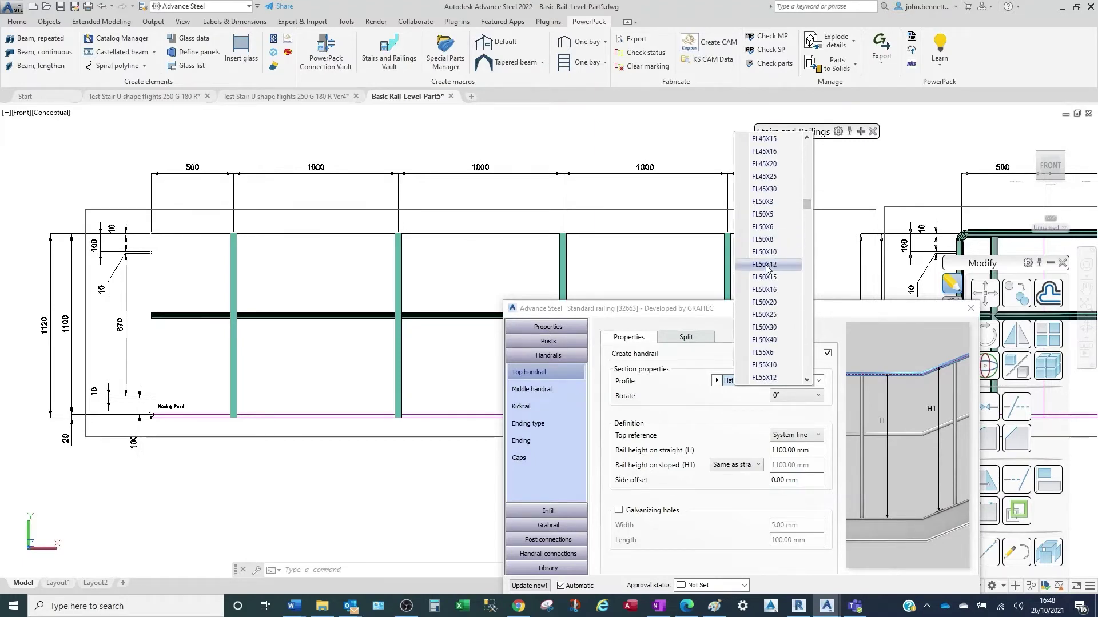
pyautogui.click(767, 258)
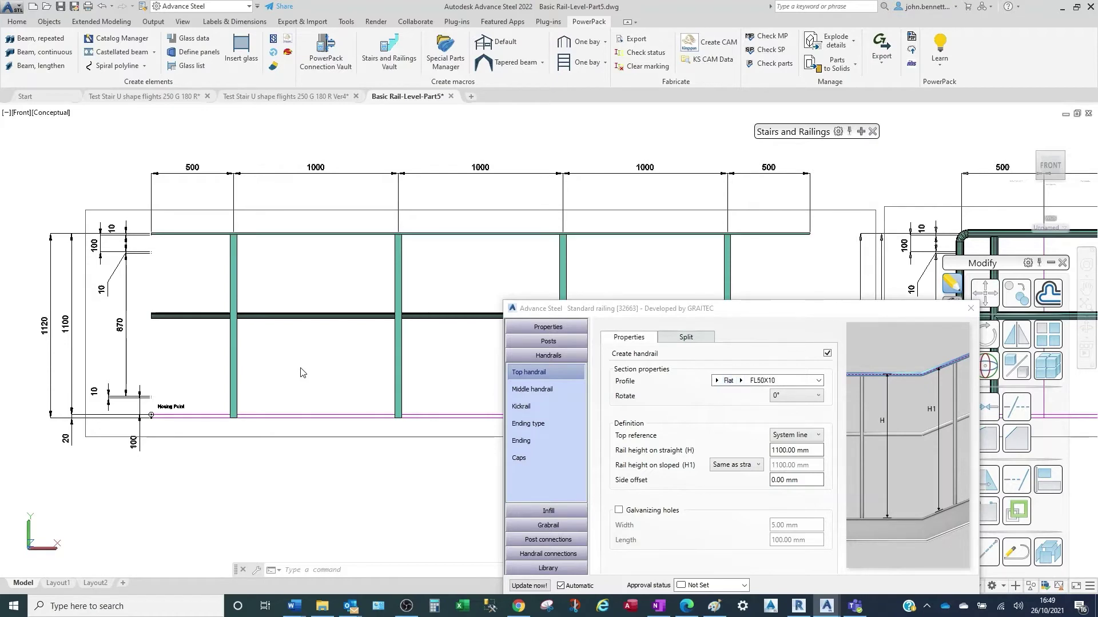
# Switch the middle handrail profile from round tube to flat bar FL40X10.
pyautogui.click(531, 390)
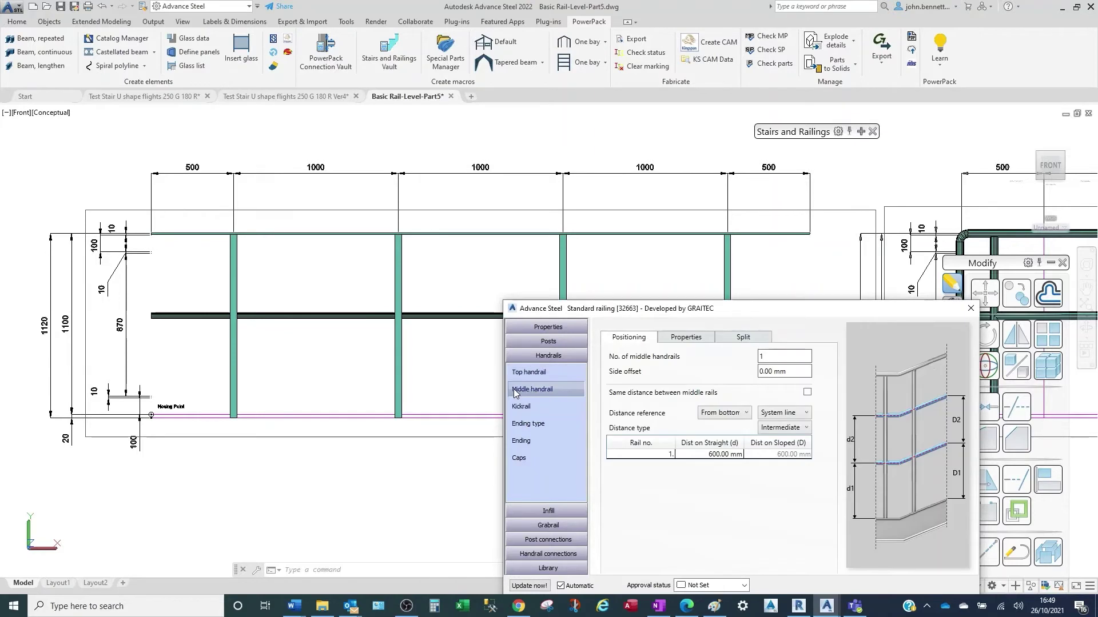
pyautogui.click(678, 339)
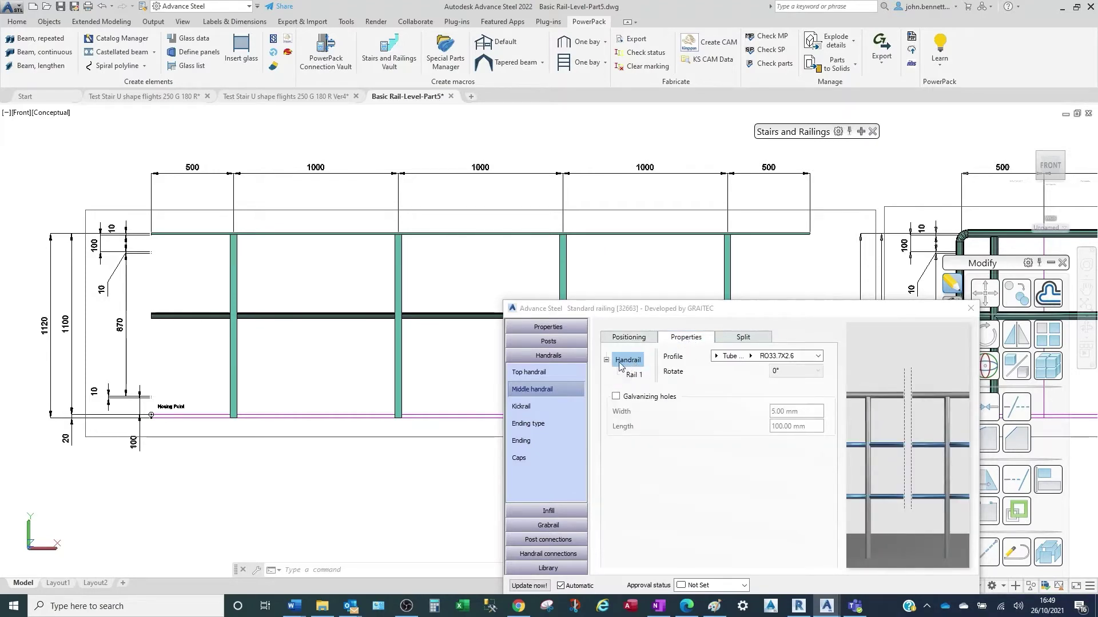
pyautogui.click(714, 357)
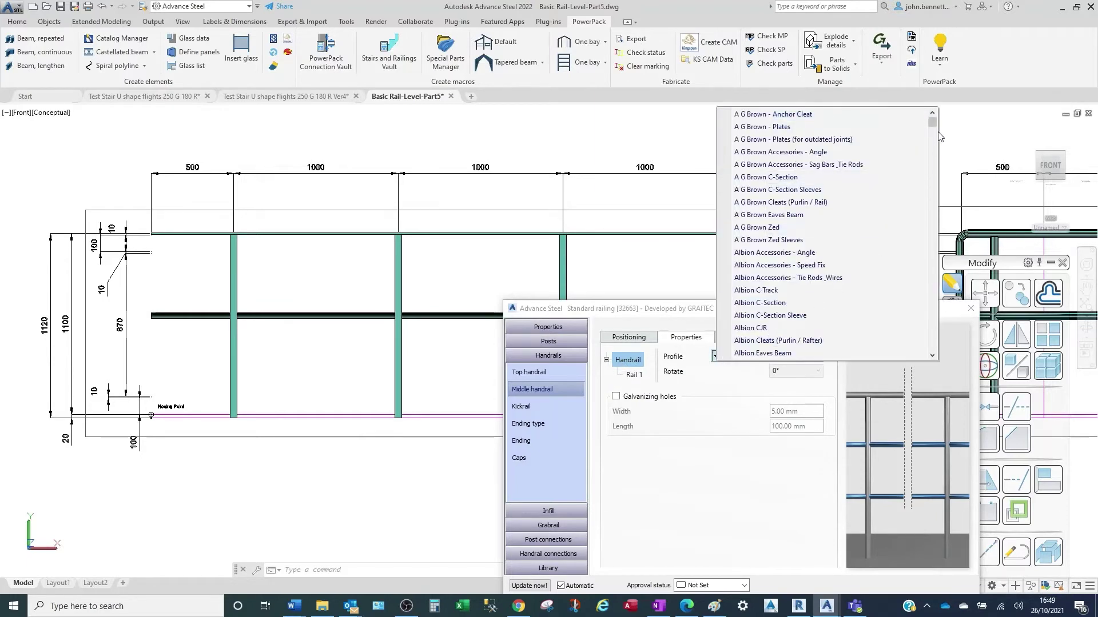
pyautogui.moveTo(932, 125); pyautogui.dragTo(936, 196)
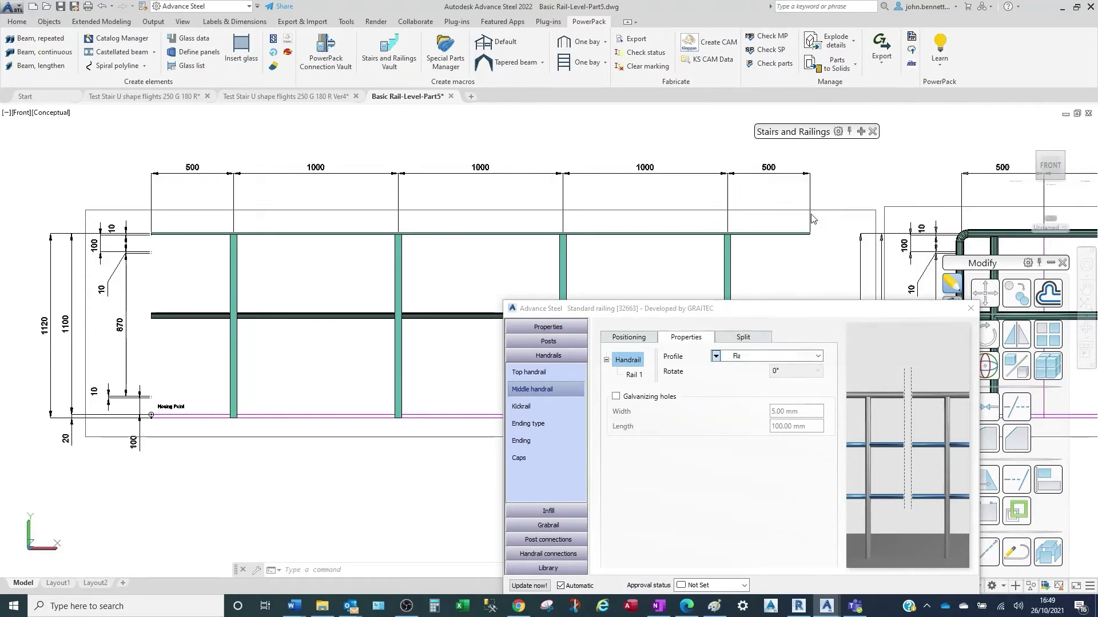
pyautogui.click(828, 216)
pyautogui.click(741, 358)
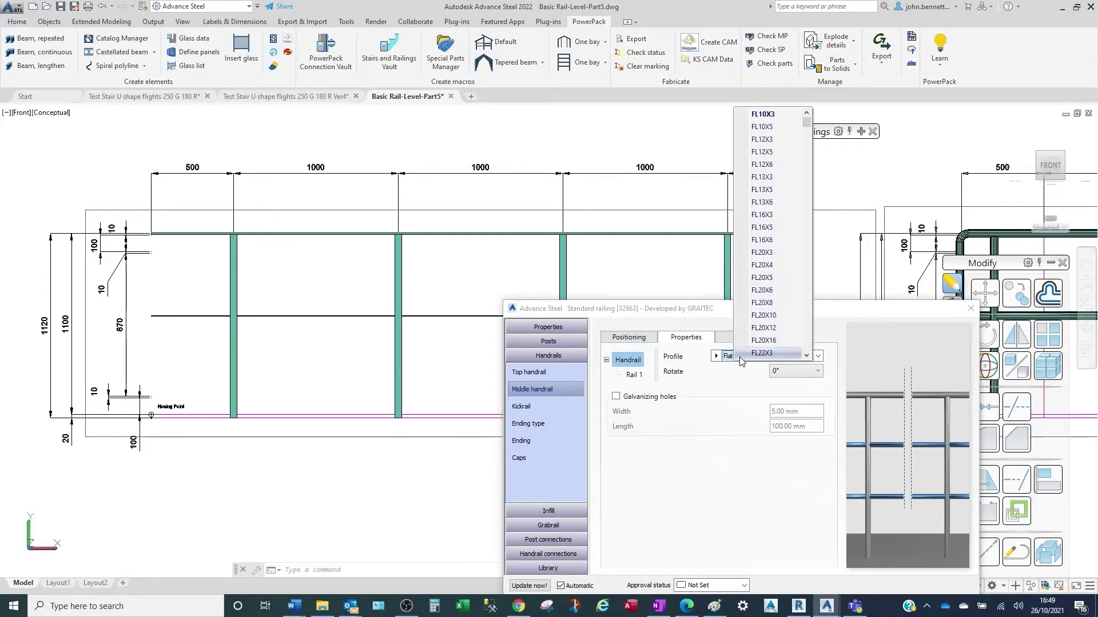
pyautogui.moveTo(806, 122); pyautogui.dragTo(806, 171)
pyautogui.click(772, 164)
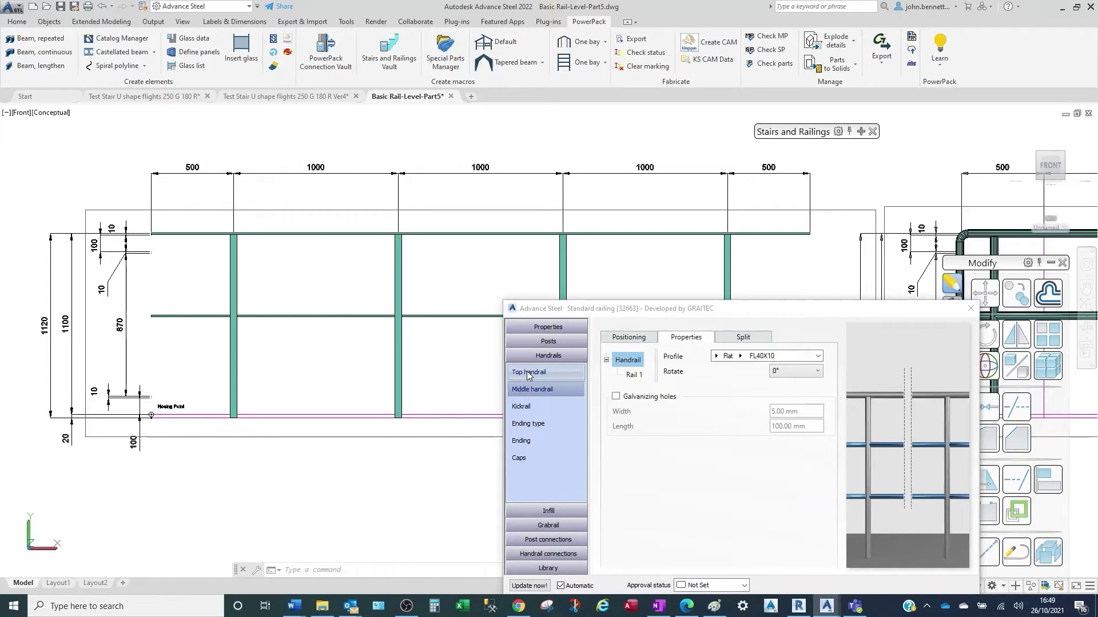
# Change the top handrail's Top reference from System line to Outer edge.
pyautogui.click(526, 371)
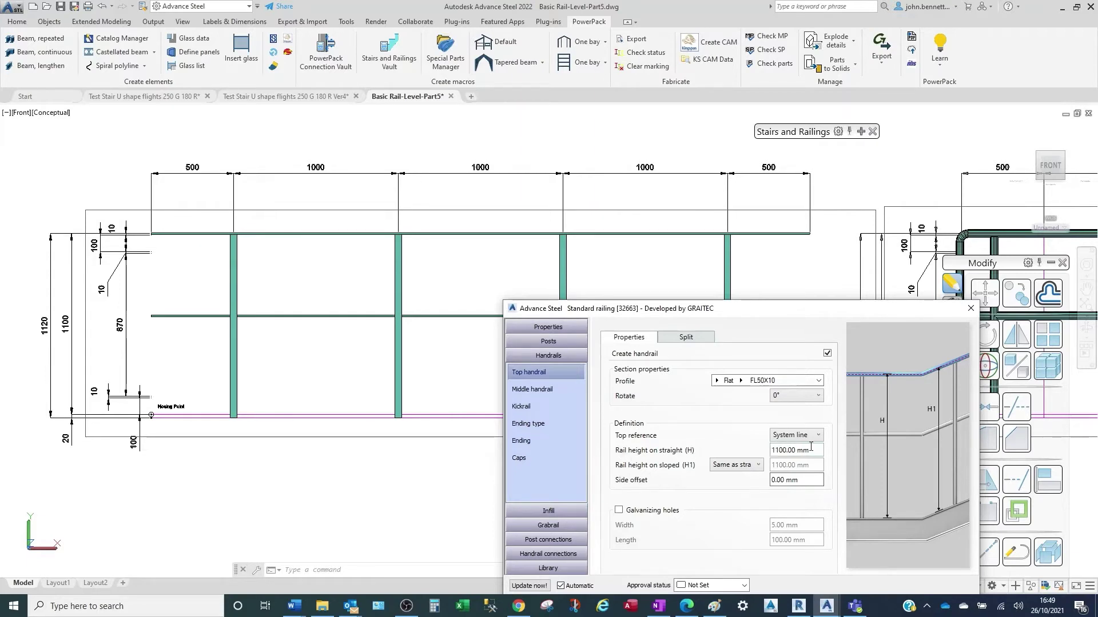
pyautogui.moveTo(809, 449); pyautogui.dragTo(743, 455)
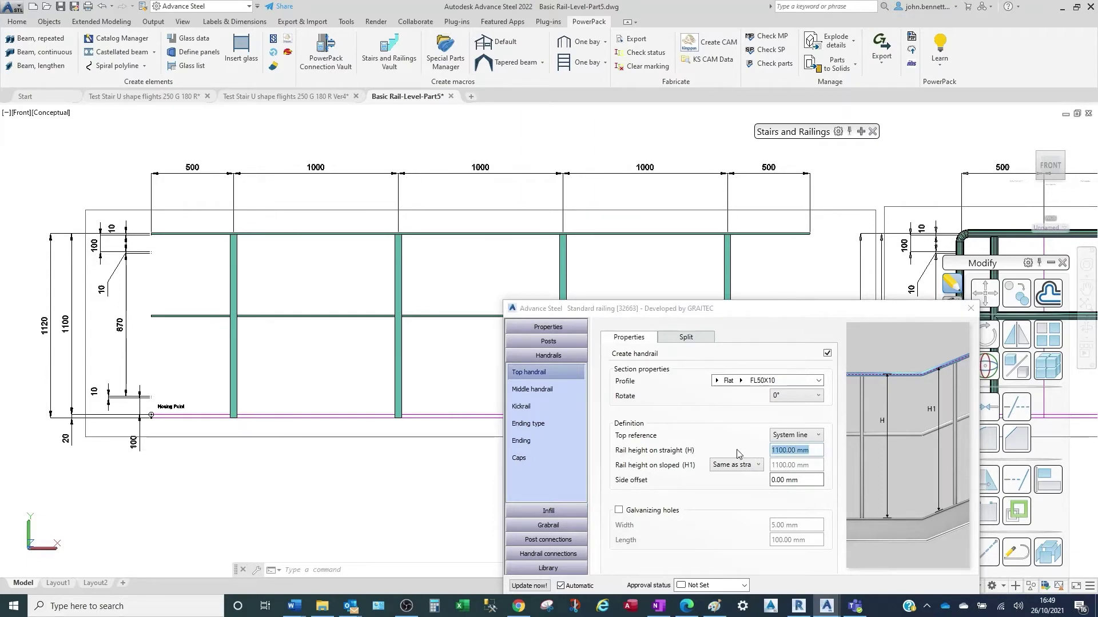
pyautogui.scroll(3, 166, 252)
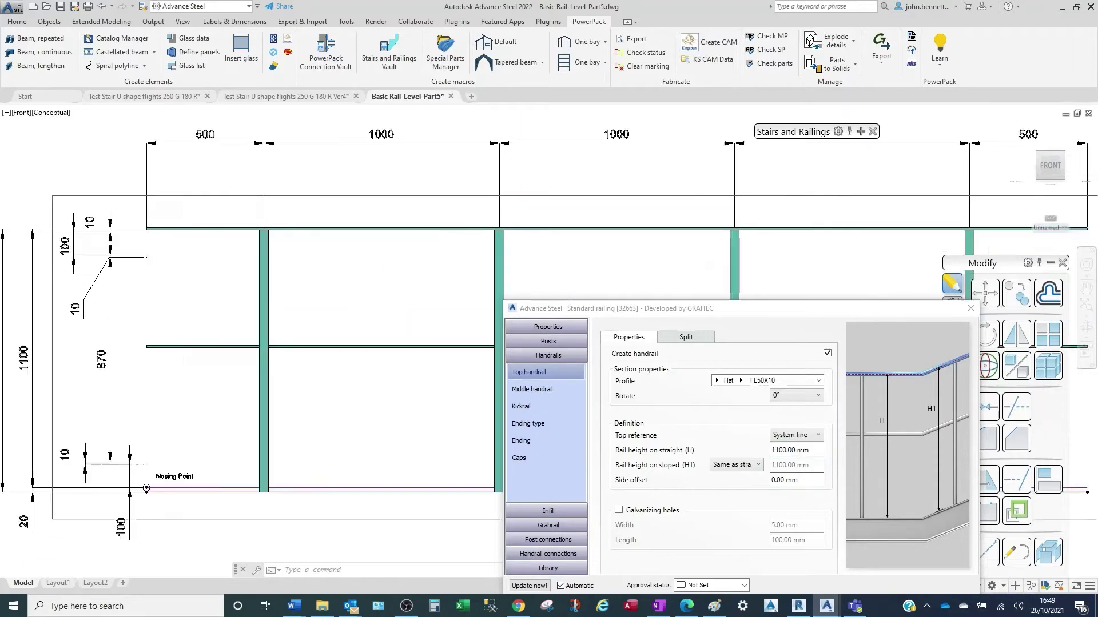
pyautogui.moveTo(189, 228); pyautogui.dragTo(326, 283, button='middle')
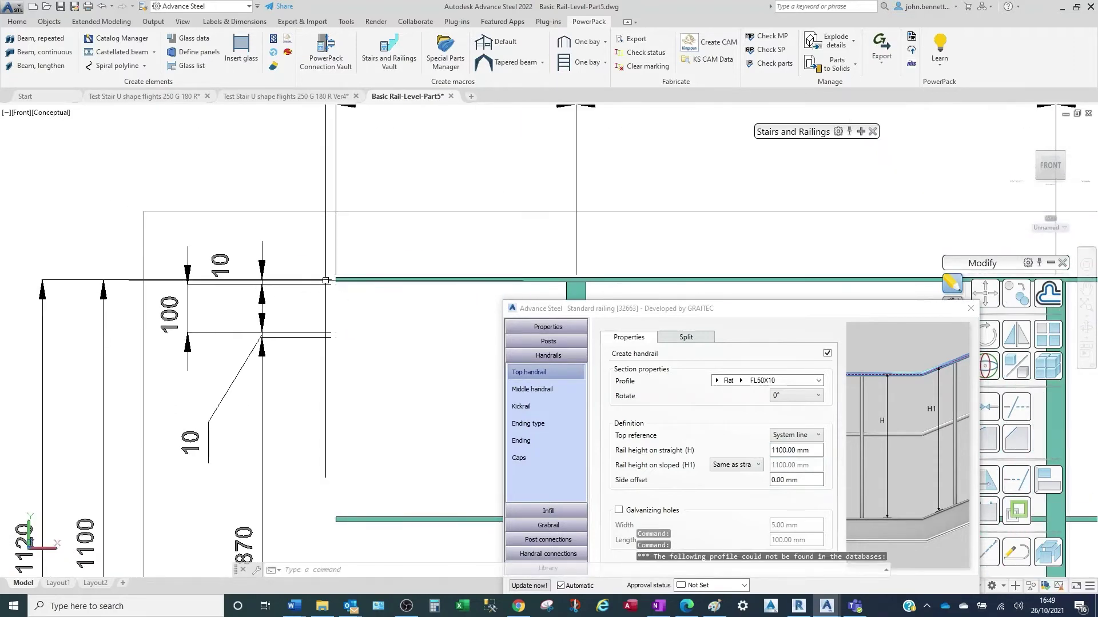
pyautogui.scroll(5, 326, 283)
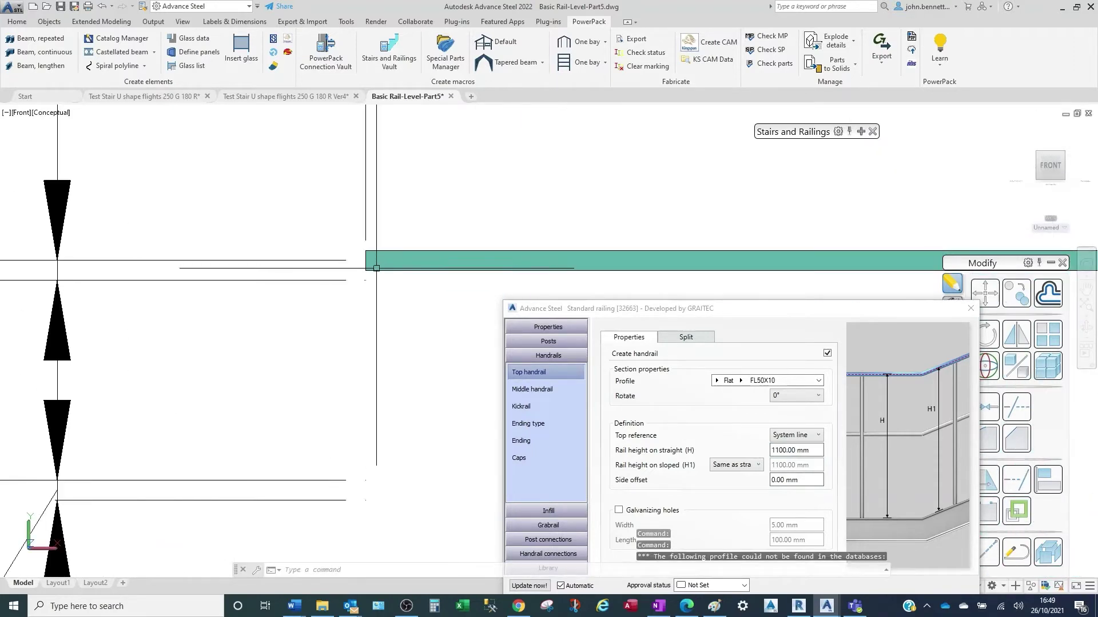
pyautogui.scroll(-3, 343, 268)
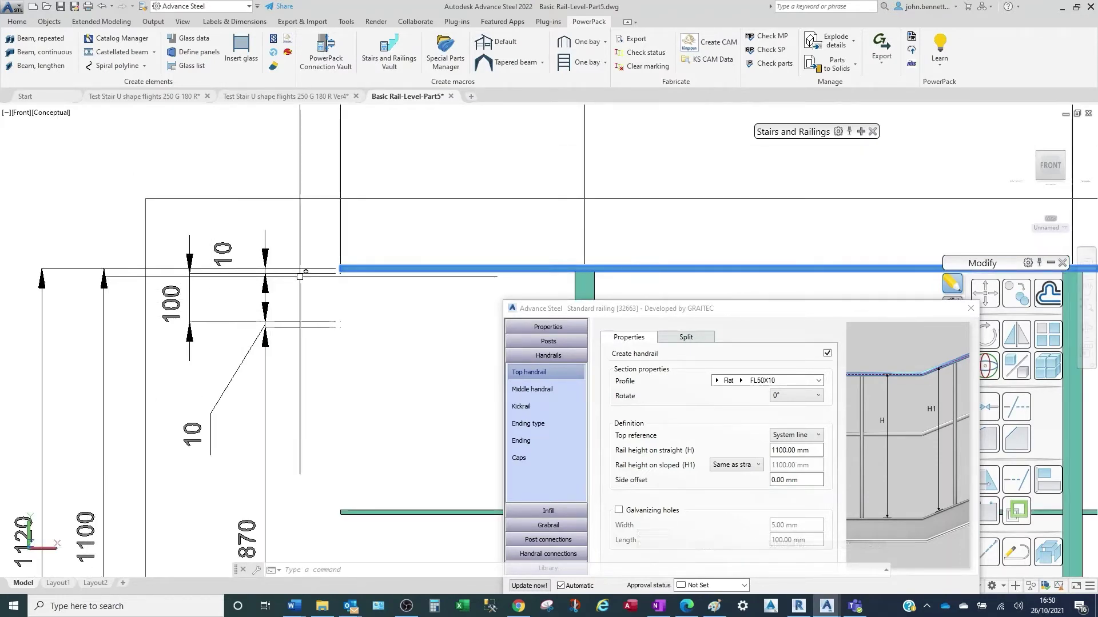
pyautogui.scroll(3, 330, 268)
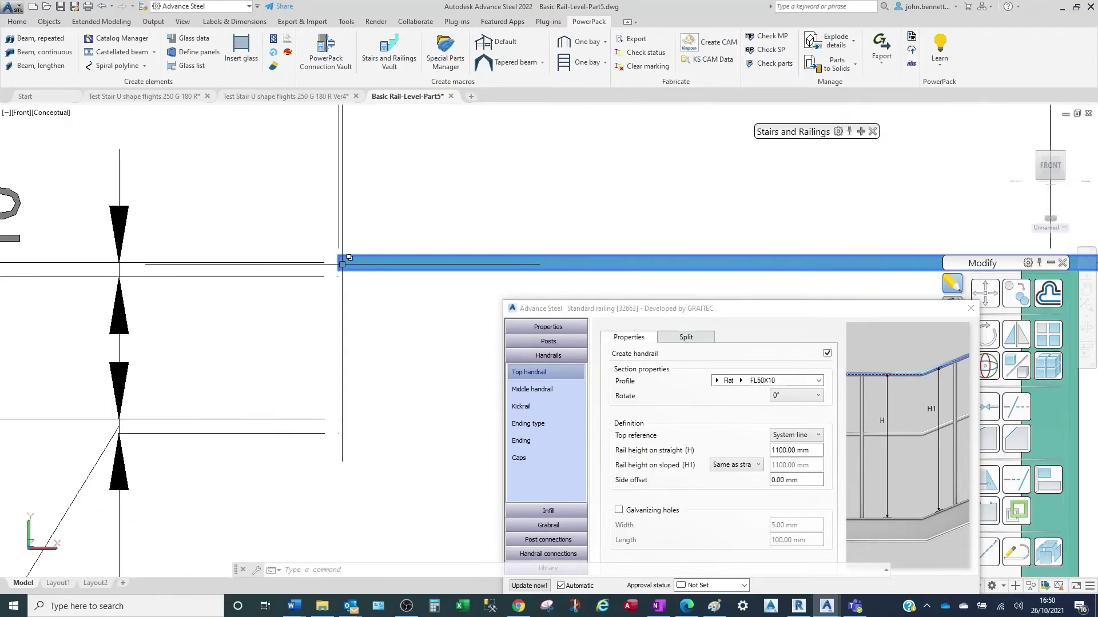
pyautogui.moveTo(342, 263)
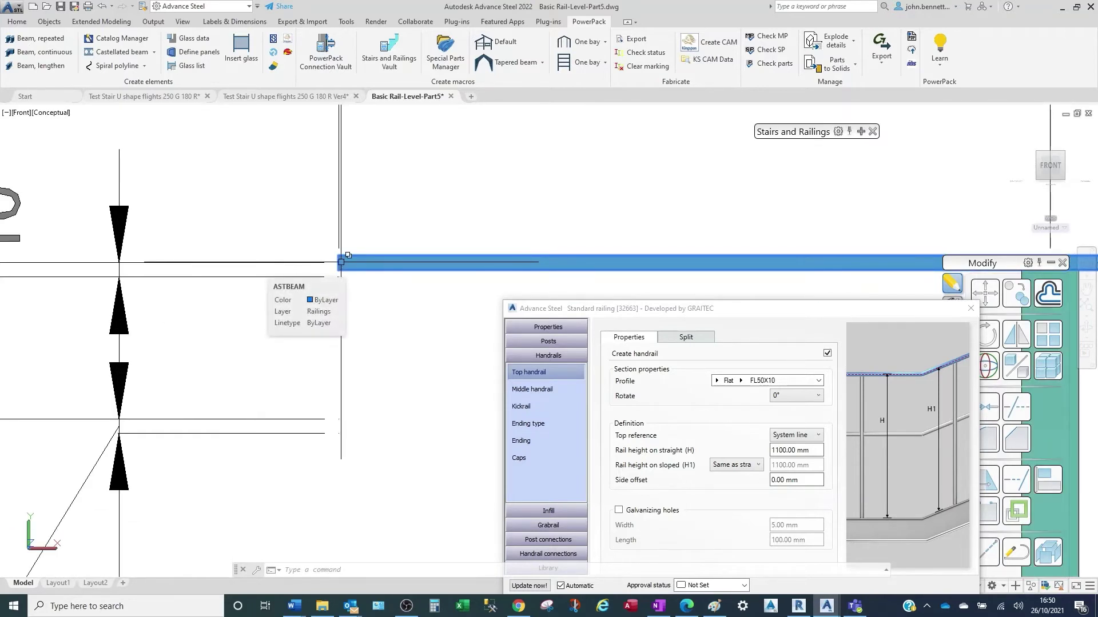
pyautogui.click(795, 435)
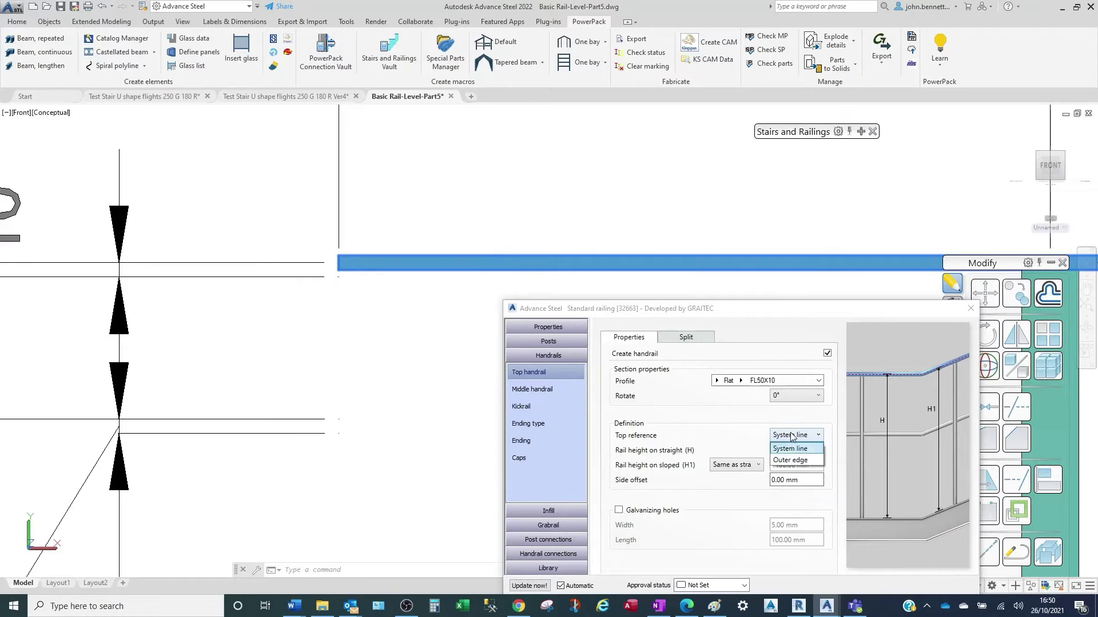
pyautogui.click(345, 274)
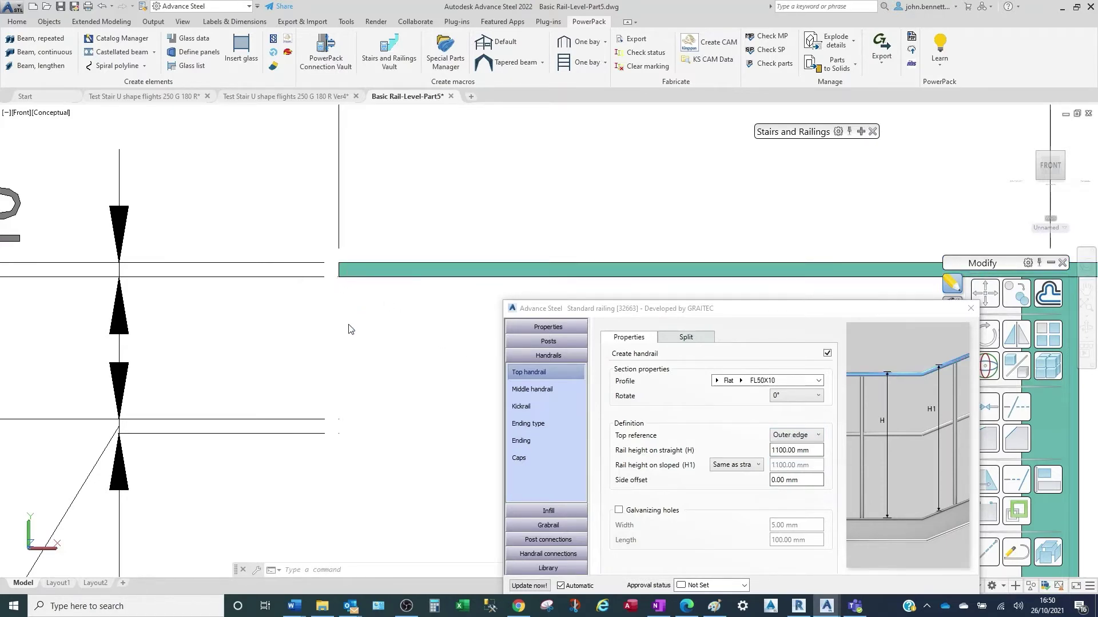
pyautogui.scroll(-5, 332, 286)
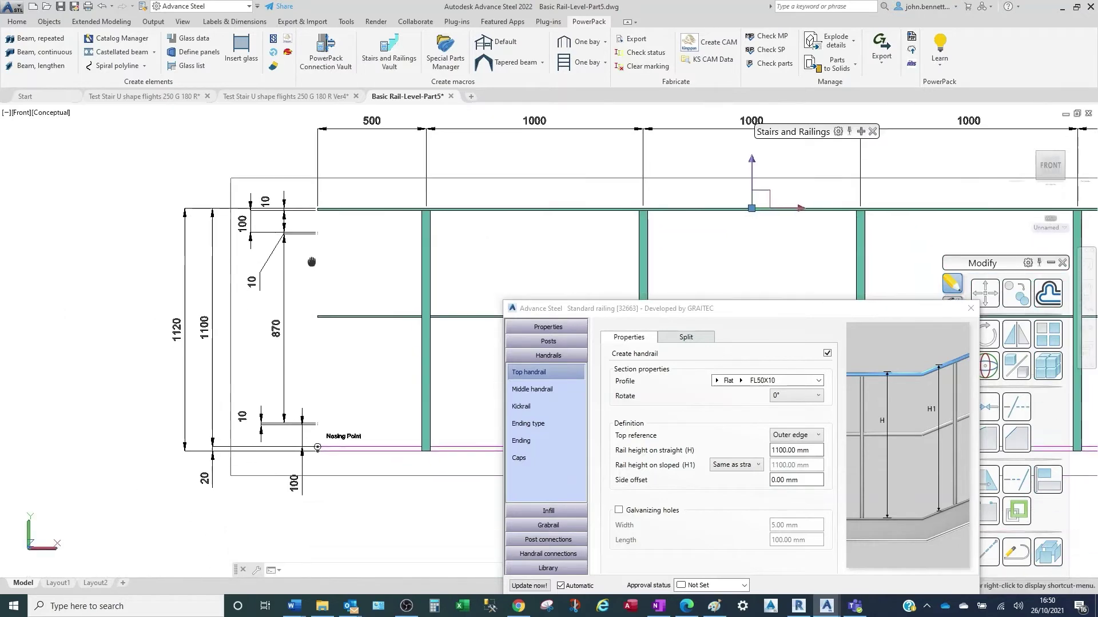
pyautogui.moveTo(310, 247); pyautogui.dragTo(285, 244, button='middle')
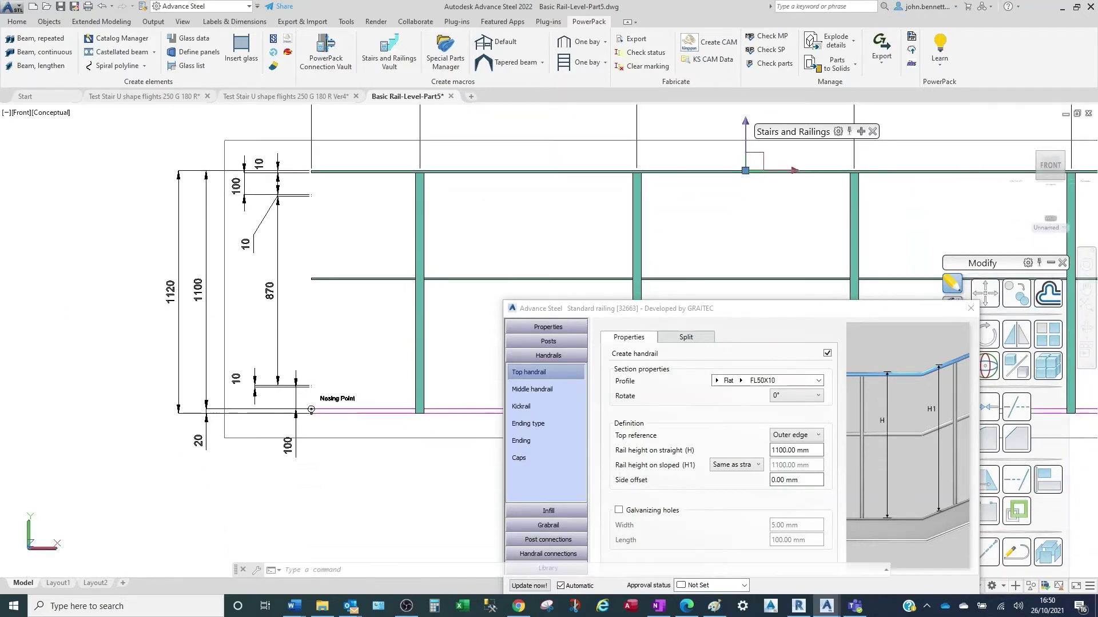
# Set No. of middle handrails to 2, adding a second rail at 300 mm.
pyautogui.click(535, 390)
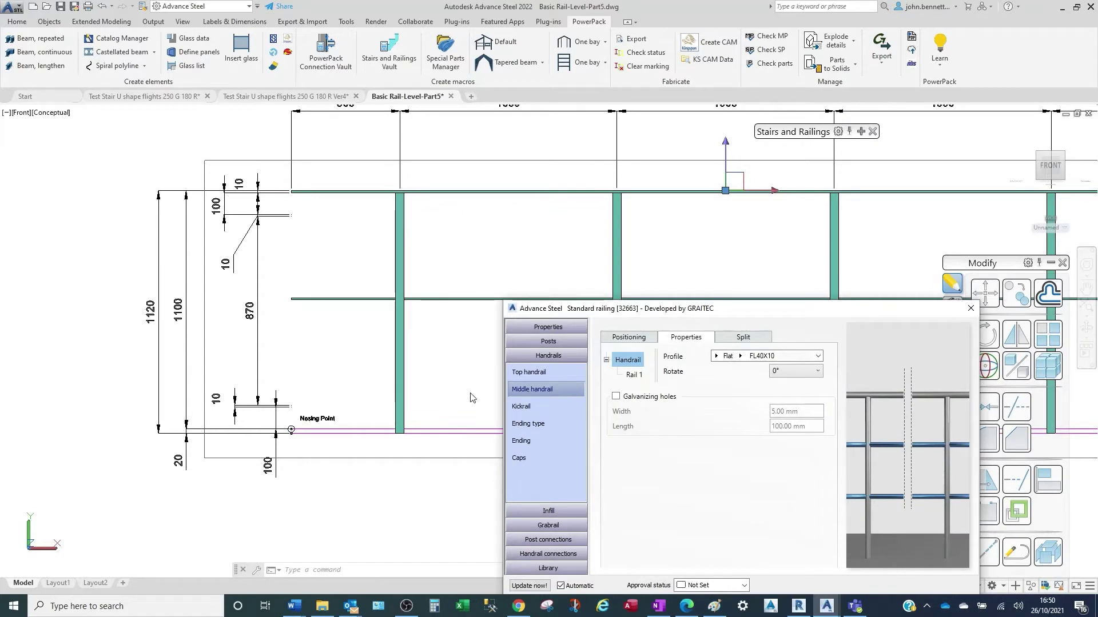
pyautogui.click(616, 342)
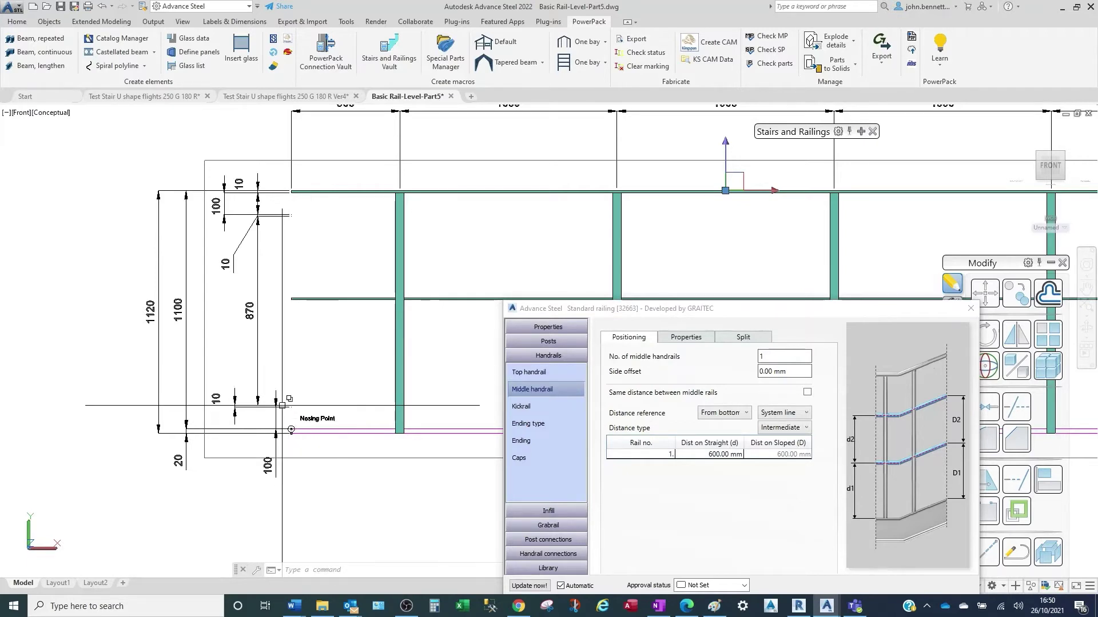
pyautogui.doubleClick(773, 357)
pyautogui.write('2')
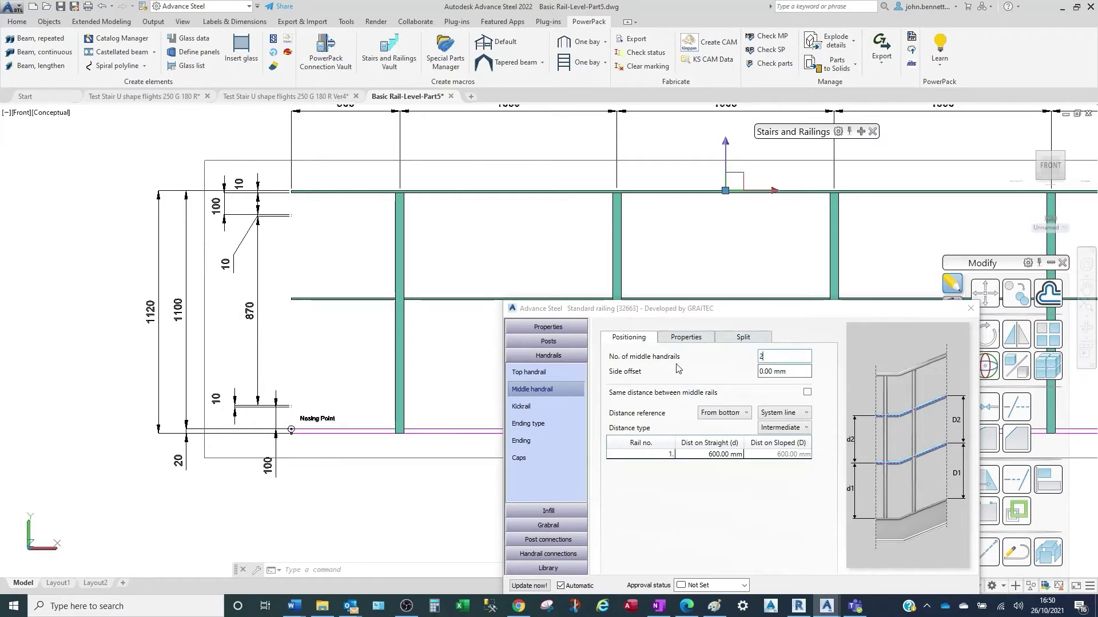
pyautogui.press('Return')
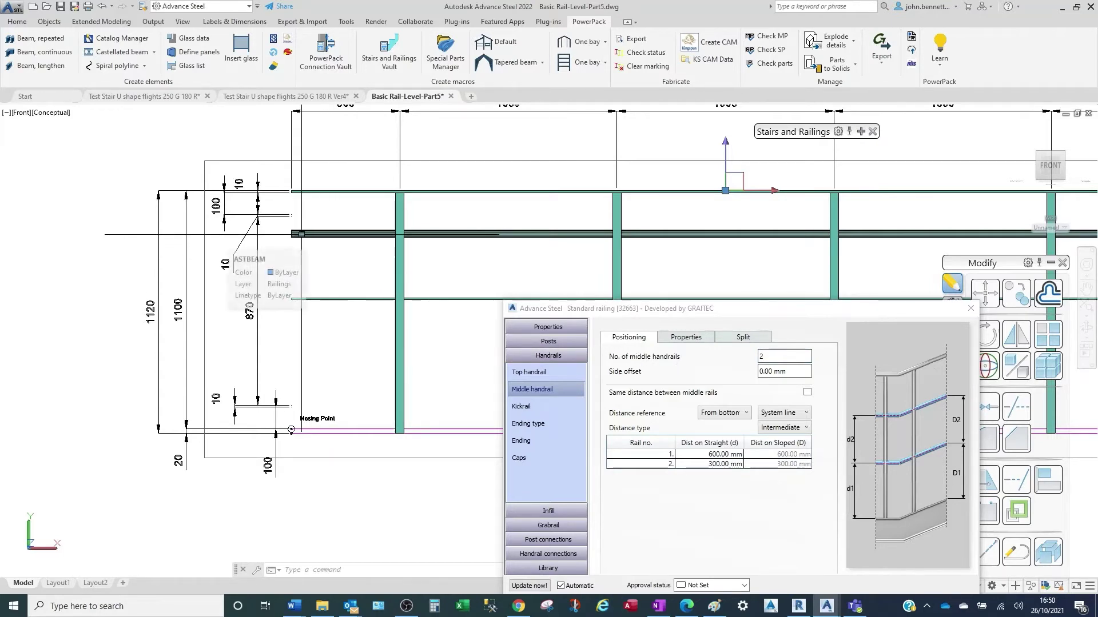
# Give the second middle rail the Flat profile FL40X10.
pyautogui.click(303, 234)
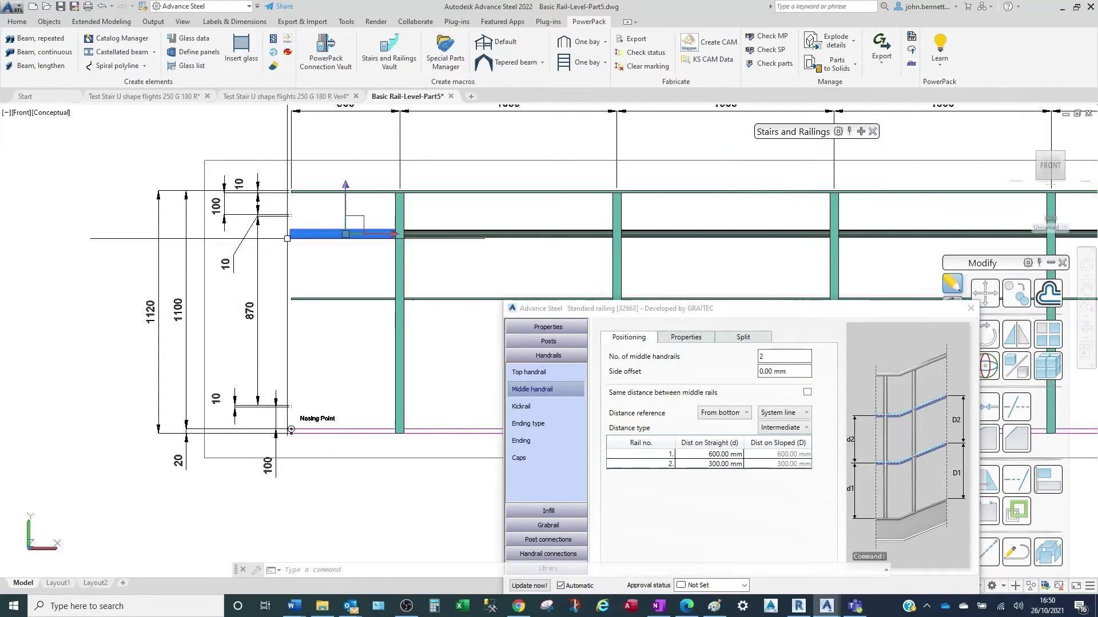
pyautogui.click(676, 338)
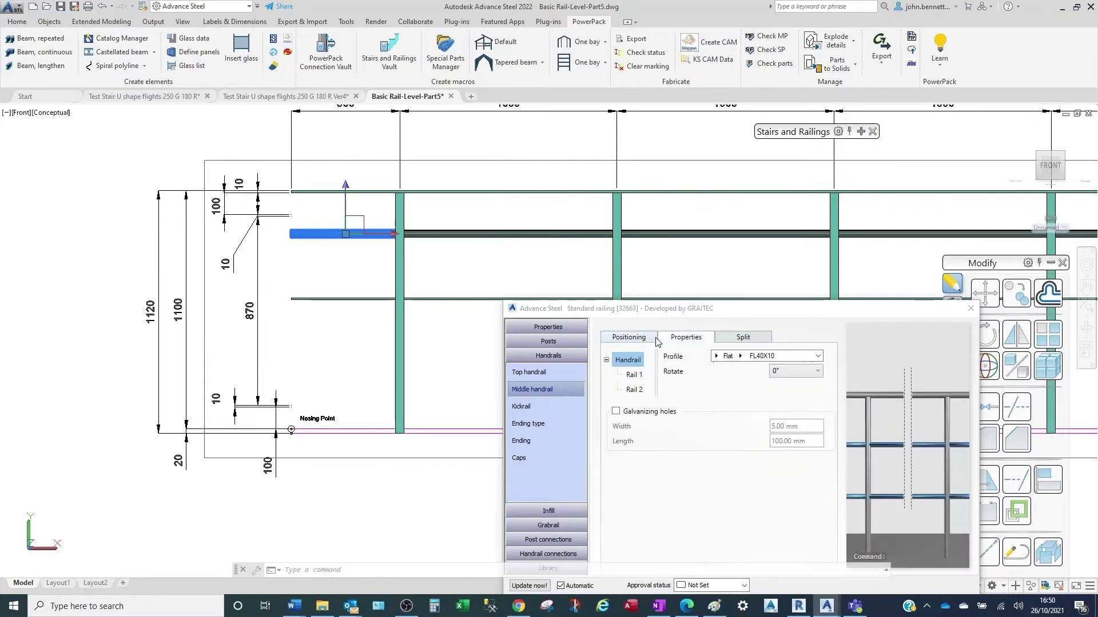
pyautogui.click(634, 390)
pyautogui.click(715, 356)
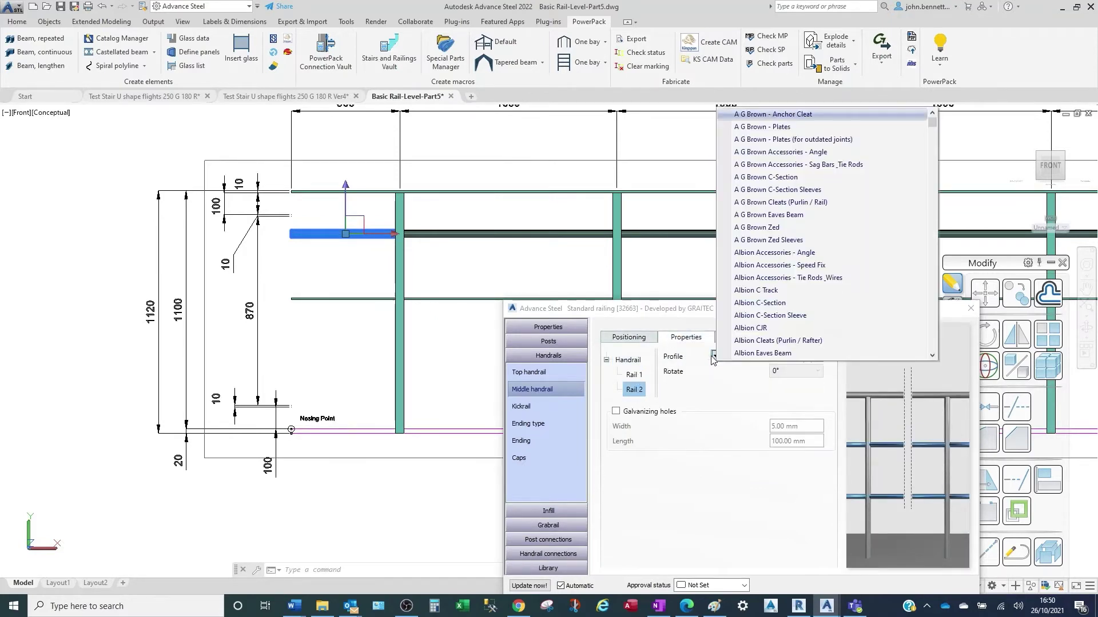
pyautogui.moveTo(935, 118); pyautogui.dragTo(942, 176)
pyautogui.scroll(-8, 818, 167)
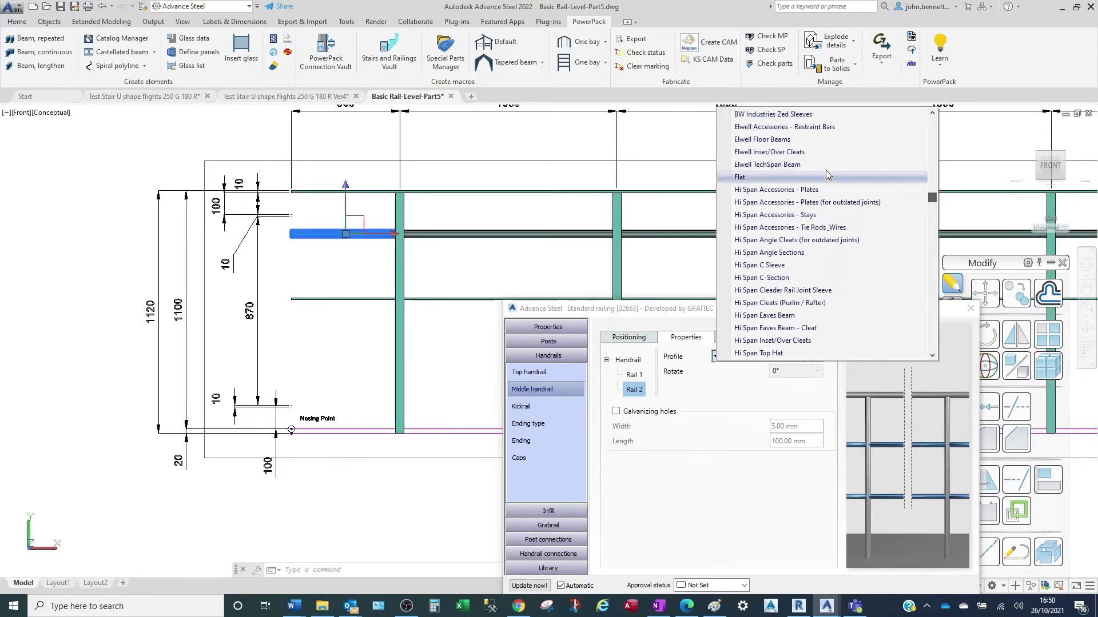
pyautogui.click(784, 177)
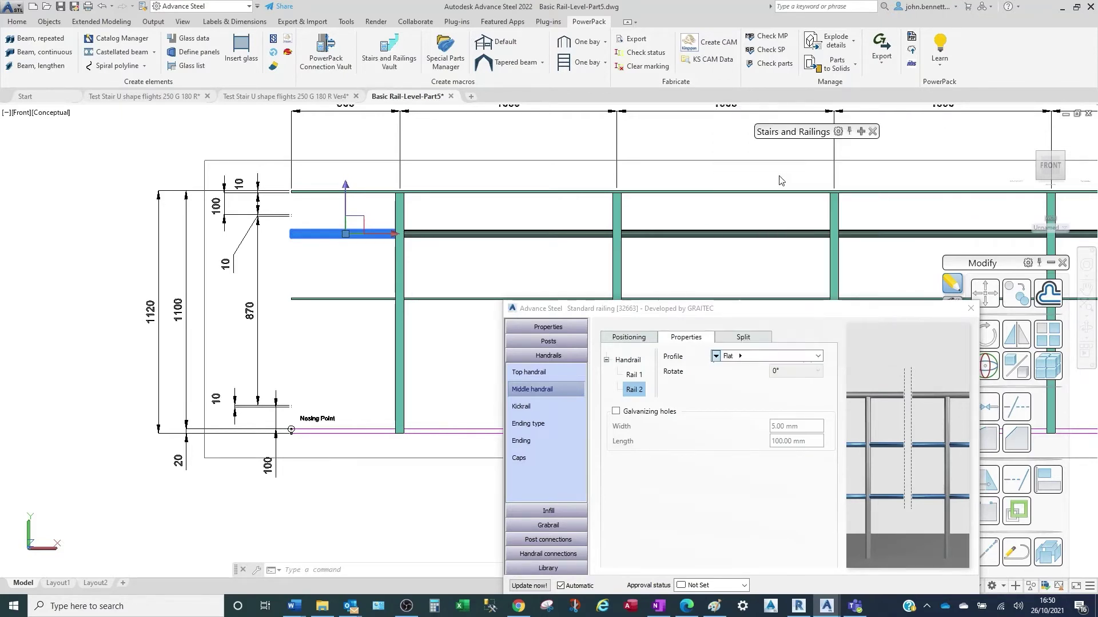
pyautogui.click(740, 357)
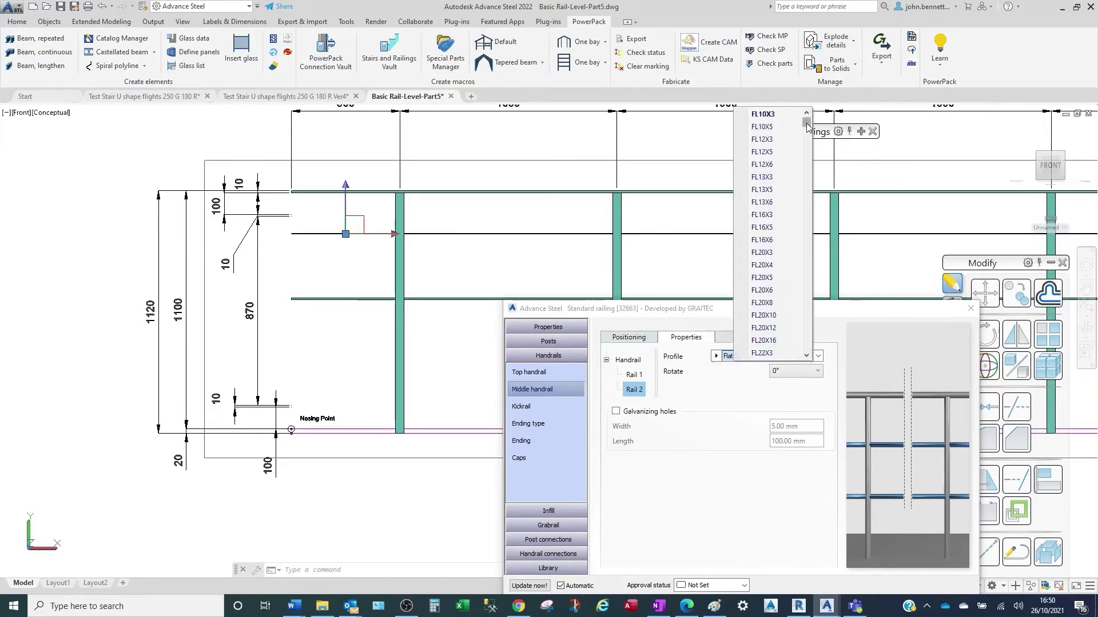
pyautogui.moveTo(806, 125); pyautogui.dragTo(806, 152)
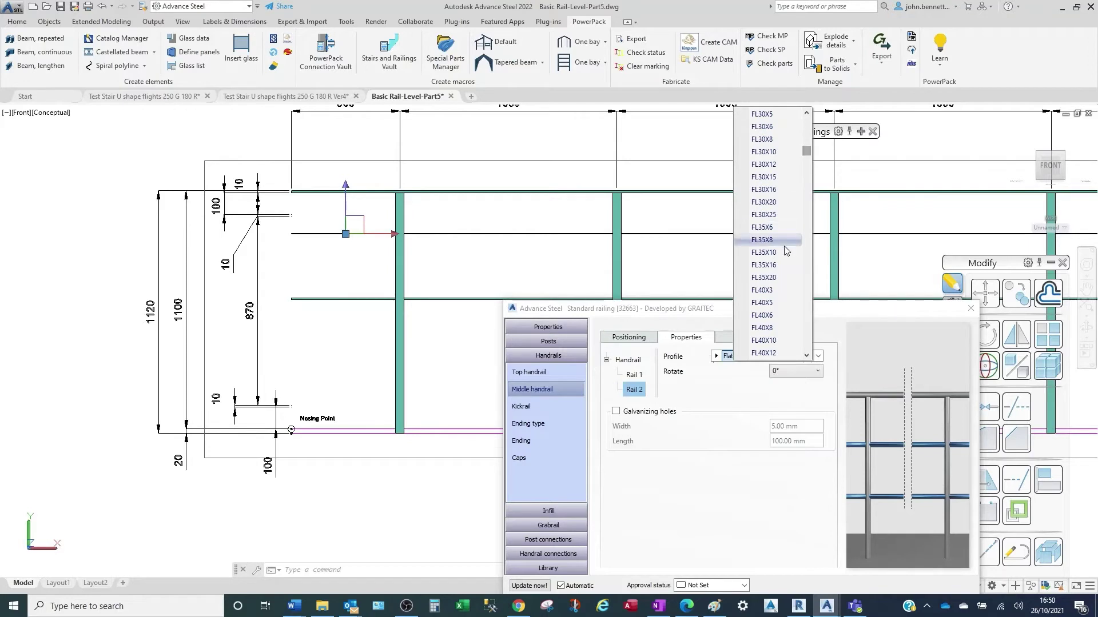
pyautogui.click(766, 341)
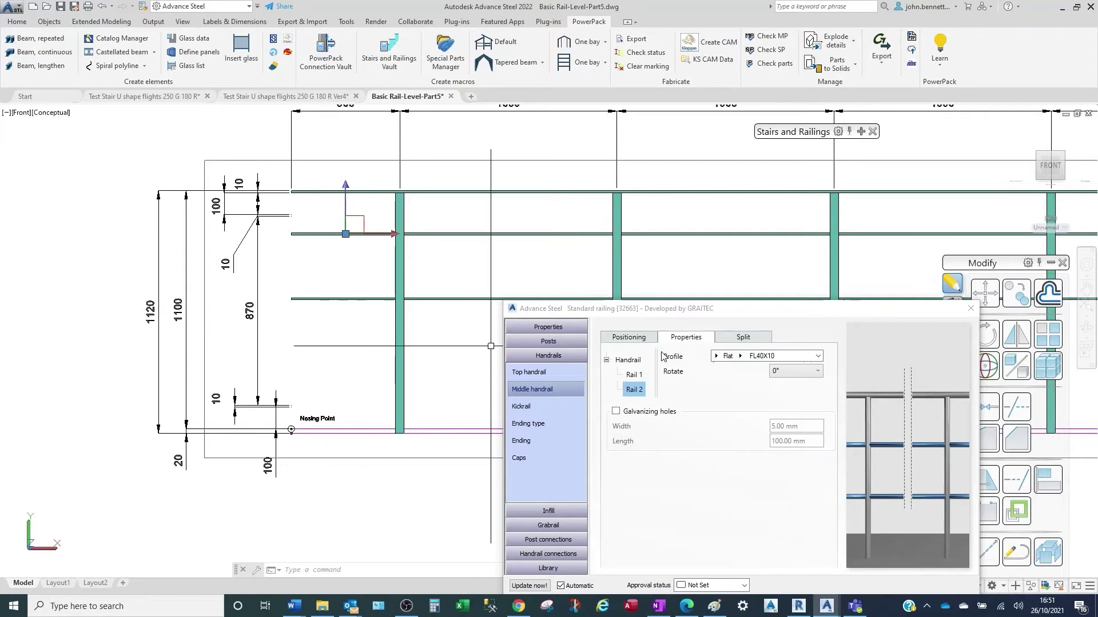
# Change the first middle rail's profile to the smaller flat bar FL30X10.
pyautogui.click(629, 338)
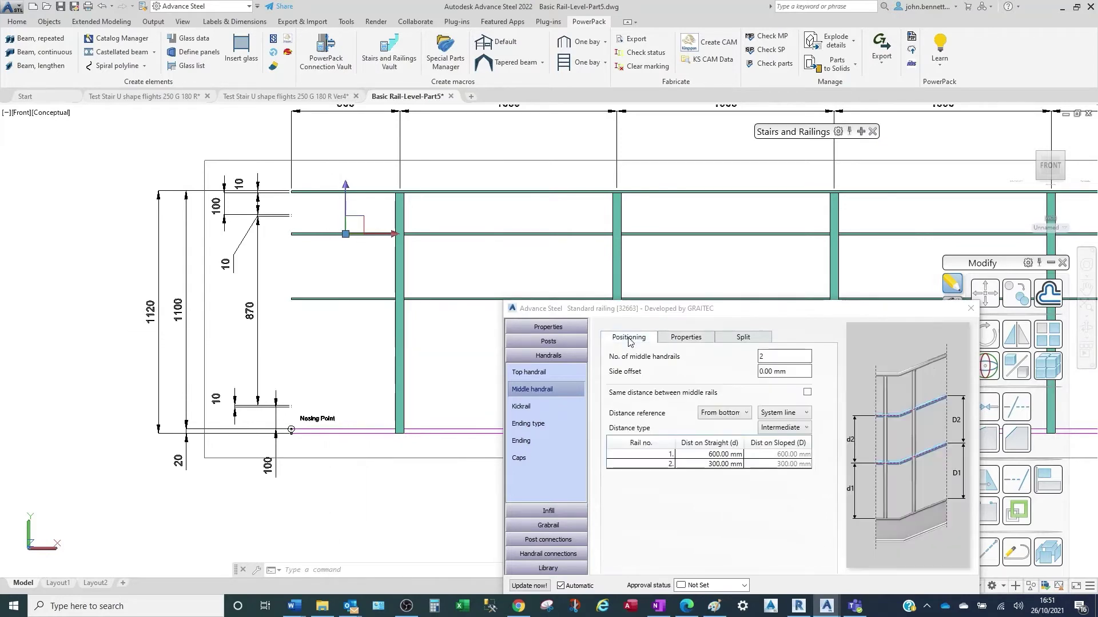
pyautogui.press('Tab')
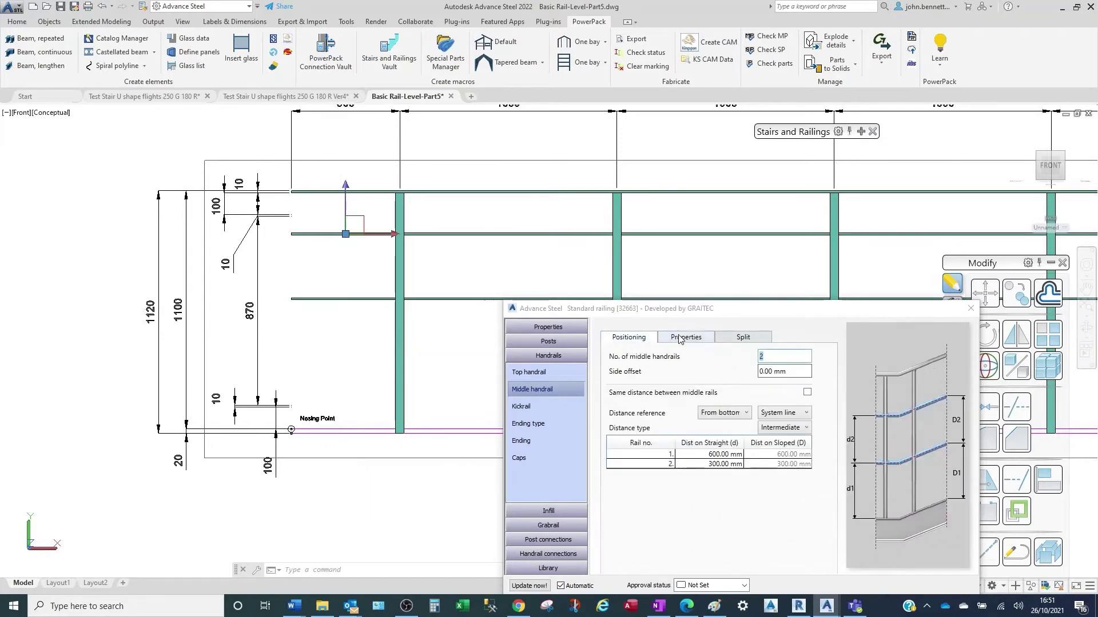
pyautogui.click(679, 338)
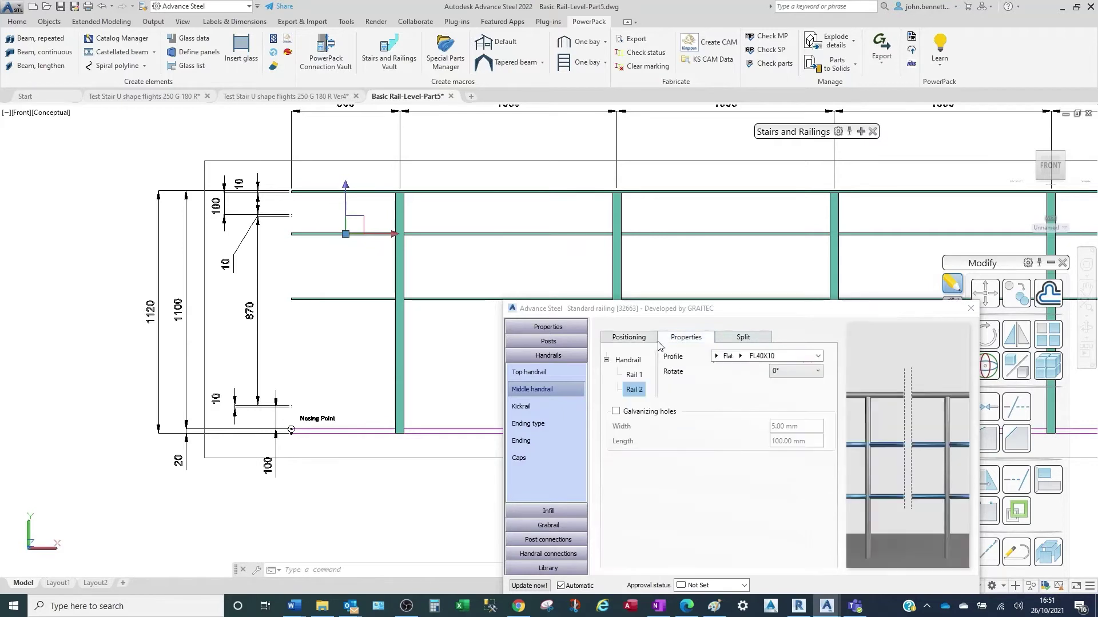
pyautogui.click(626, 365)
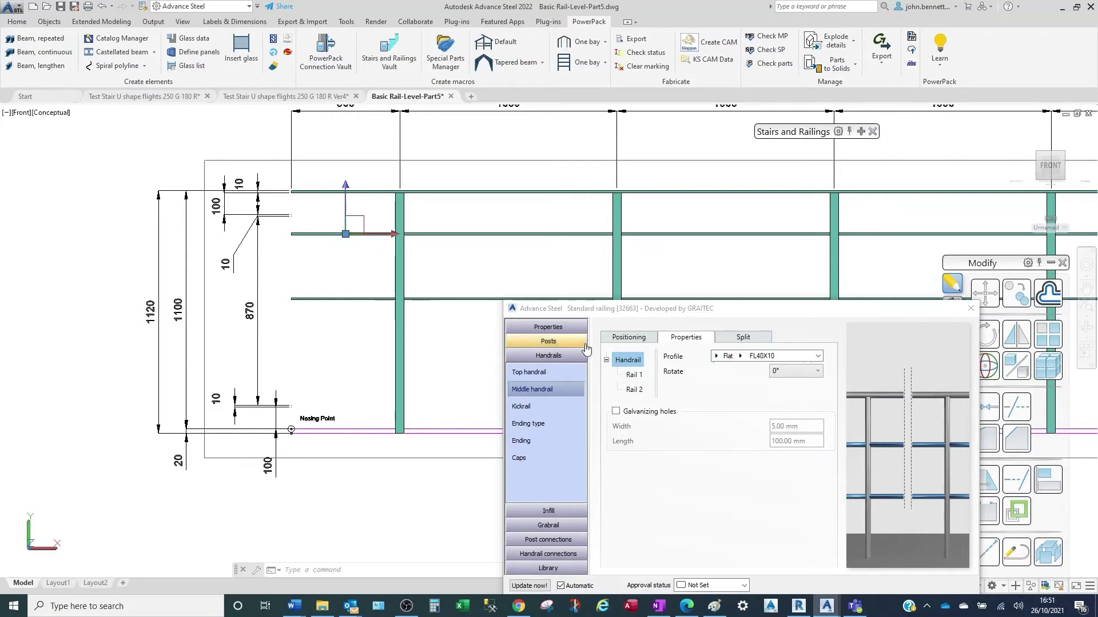
pyautogui.click(638, 392)
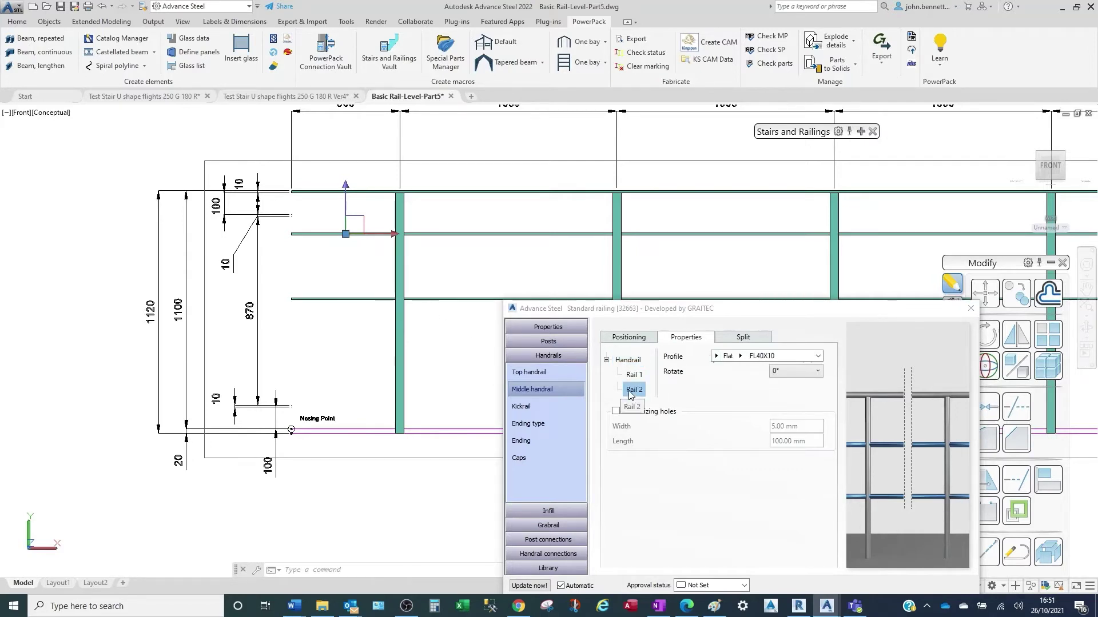
pyautogui.click(634, 376)
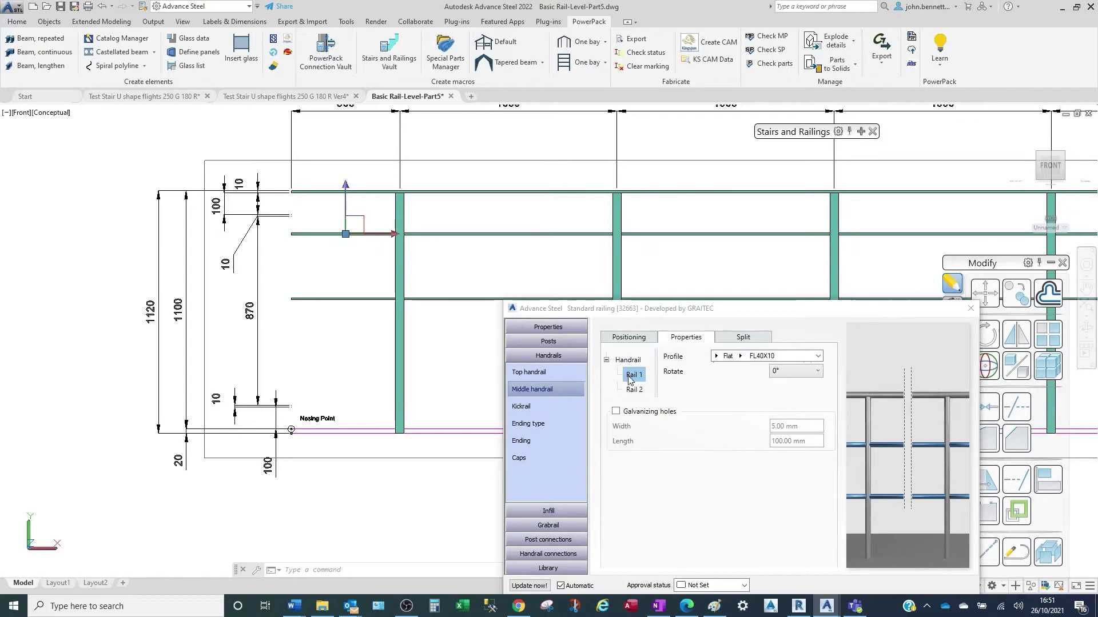
pyautogui.click(741, 357)
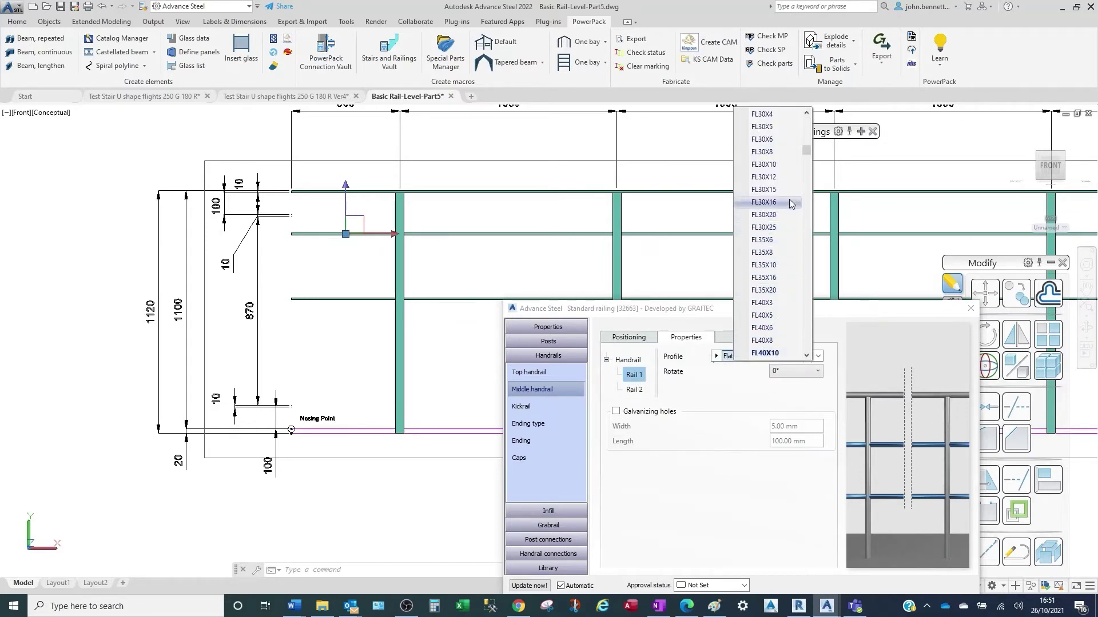
pyautogui.click(781, 164)
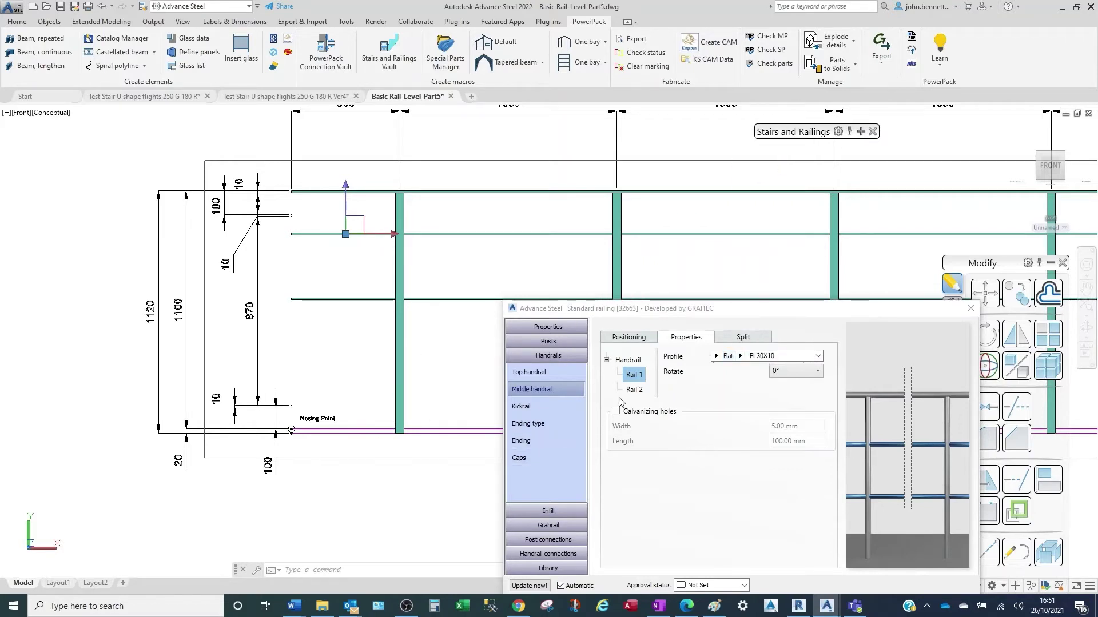
# Set middle rail 1 to 100 mm, measured to the rails' outer edges.
pyautogui.click(626, 340)
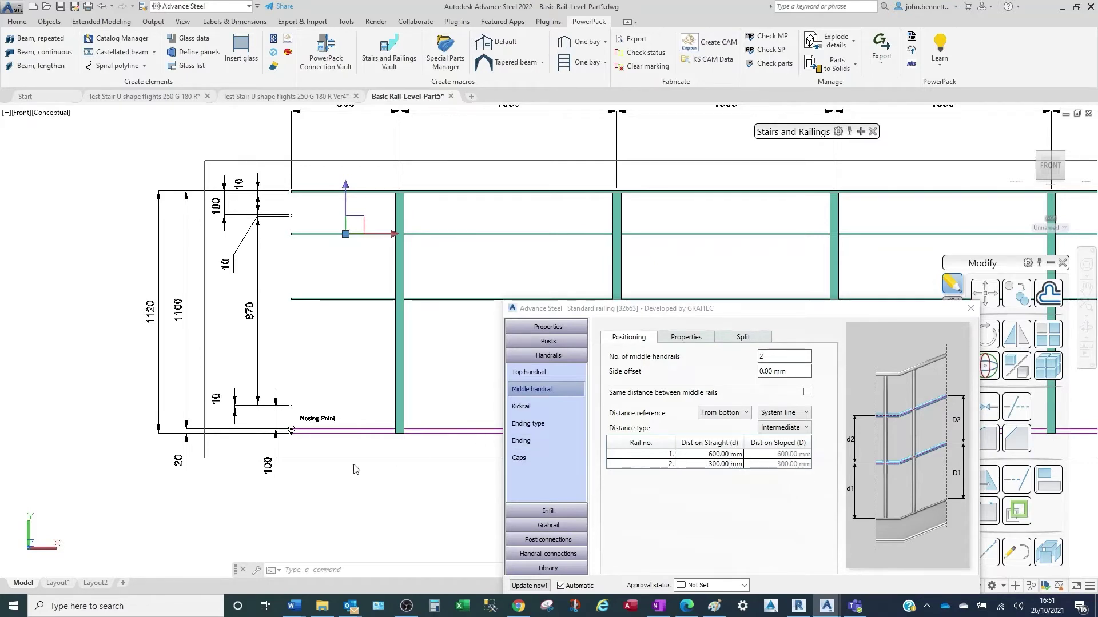
pyautogui.doubleClick(709, 455)
pyautogui.write('100')
pyautogui.press('Return')
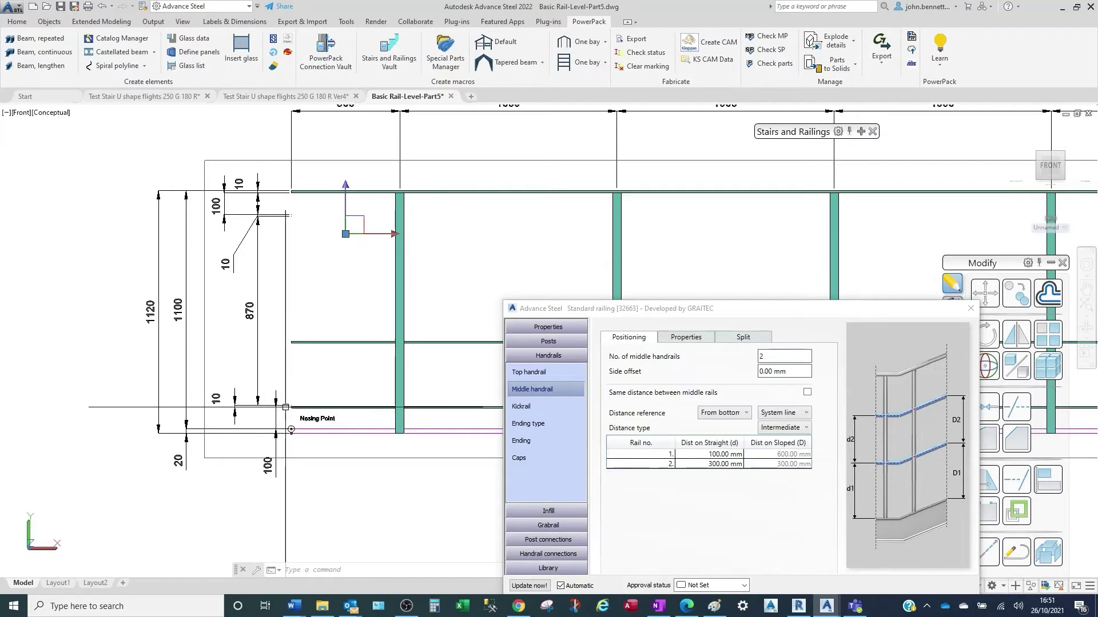
pyautogui.scroll(5, 291, 430)
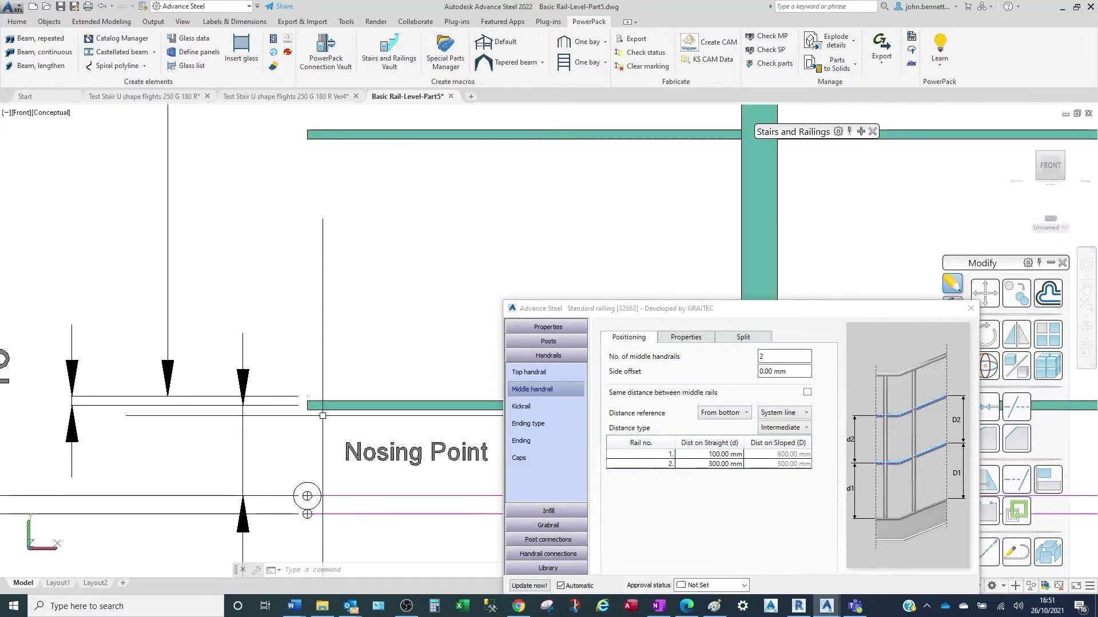
pyautogui.click(778, 413)
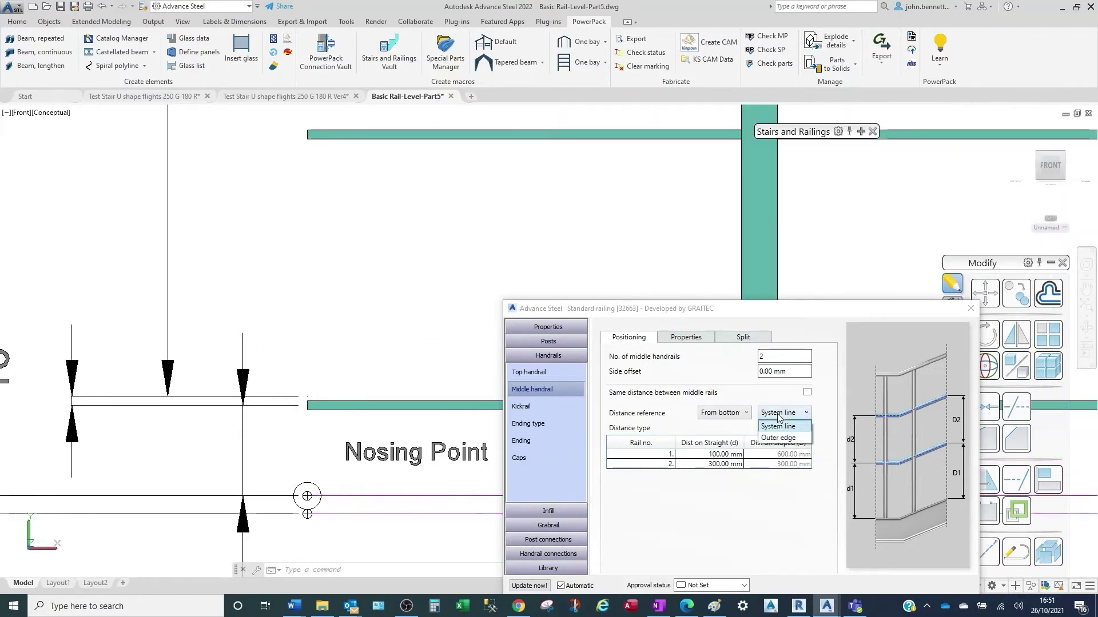
pyautogui.click(677, 436)
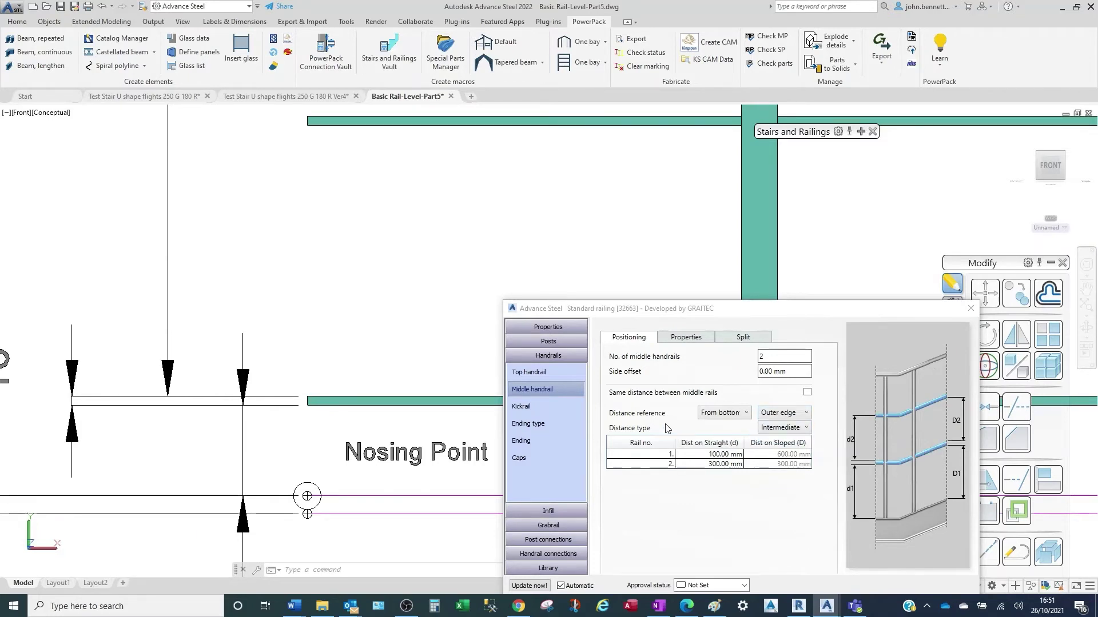
# Set middle rail 2's straight distance to 870 mm, keeping intermediate measurement.
pyautogui.scroll(-3, 141, 440)
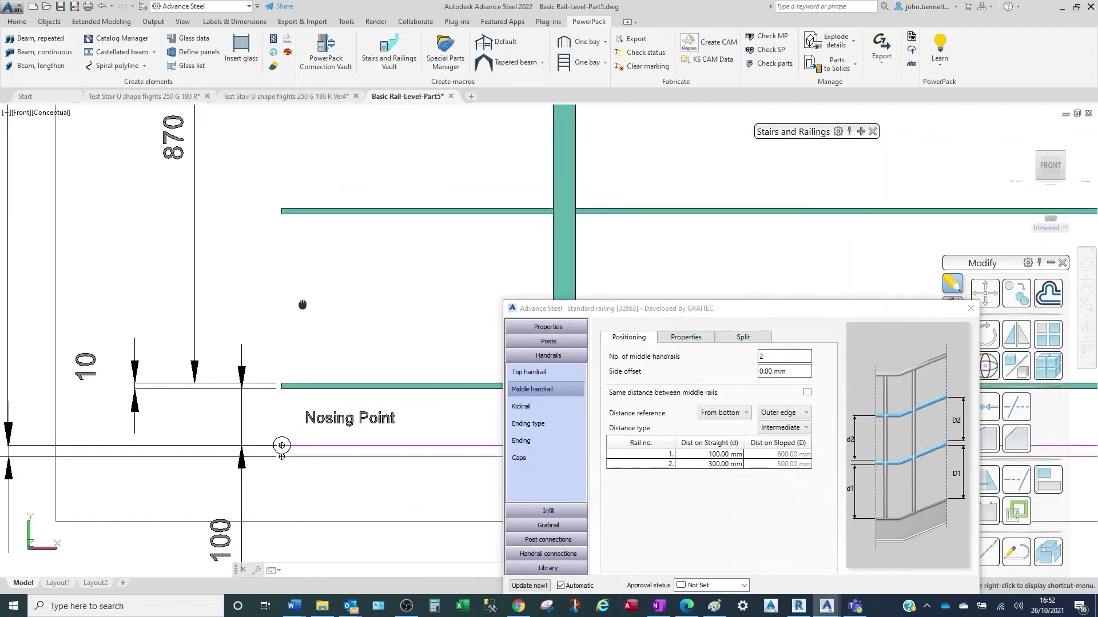
pyautogui.scroll(-4, 312, 376)
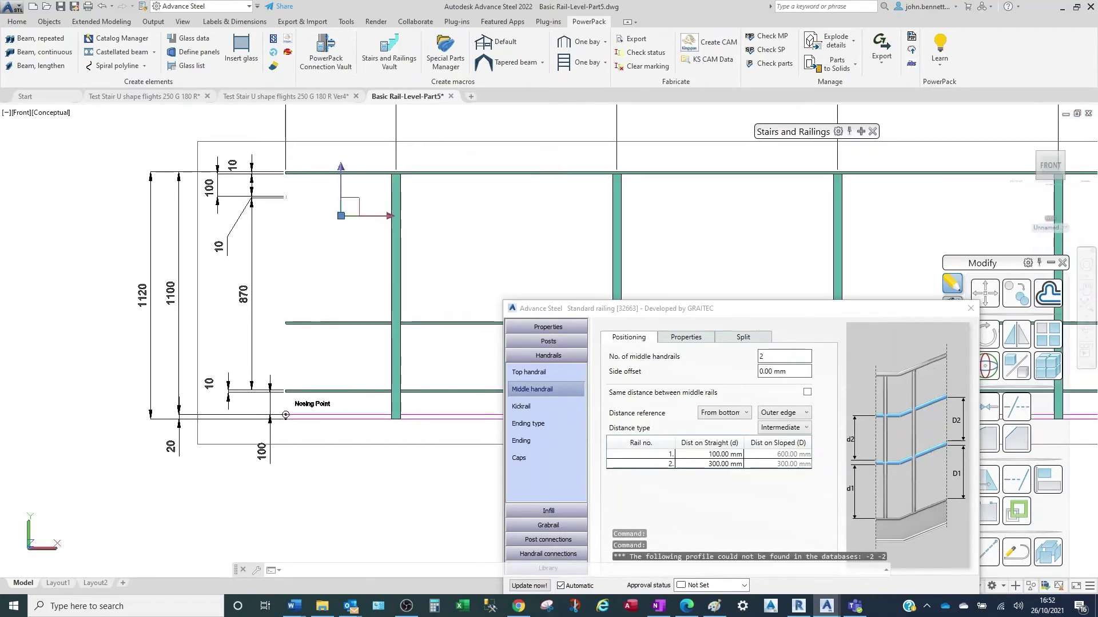
pyautogui.click(786, 429)
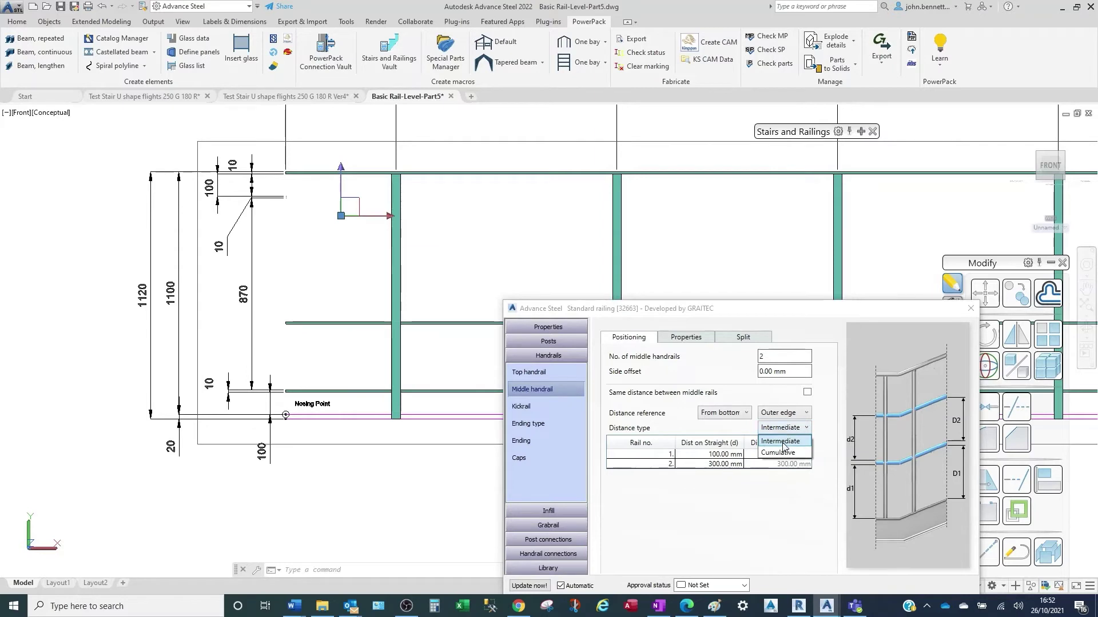
pyautogui.click(727, 465)
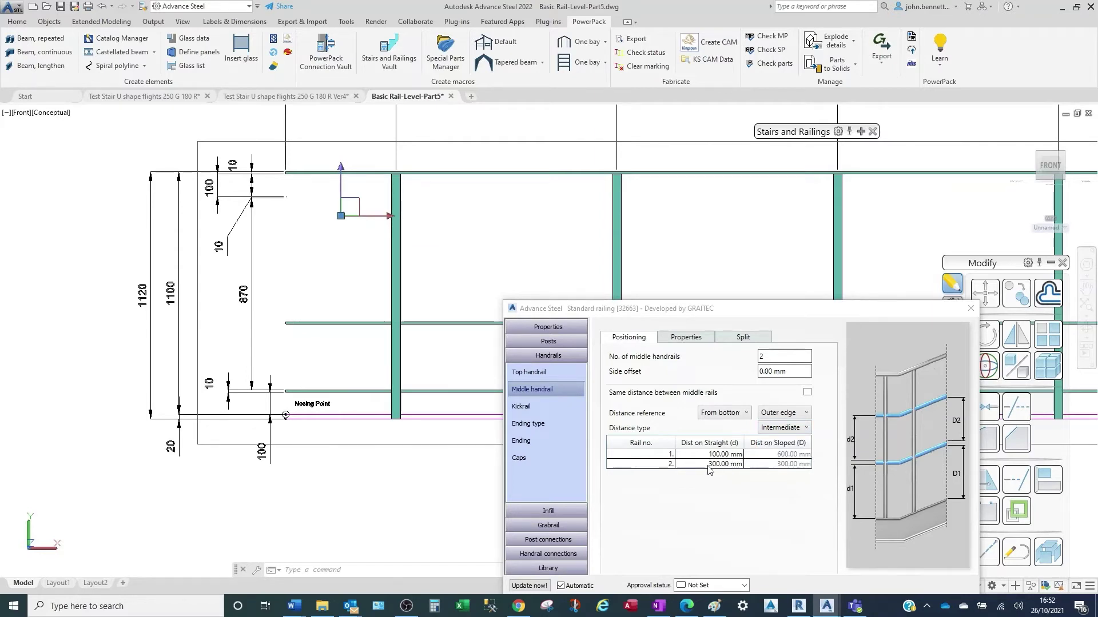
pyautogui.moveTo(709, 464); pyautogui.dragTo(747, 466)
pyautogui.write('870')
pyautogui.press('Return')
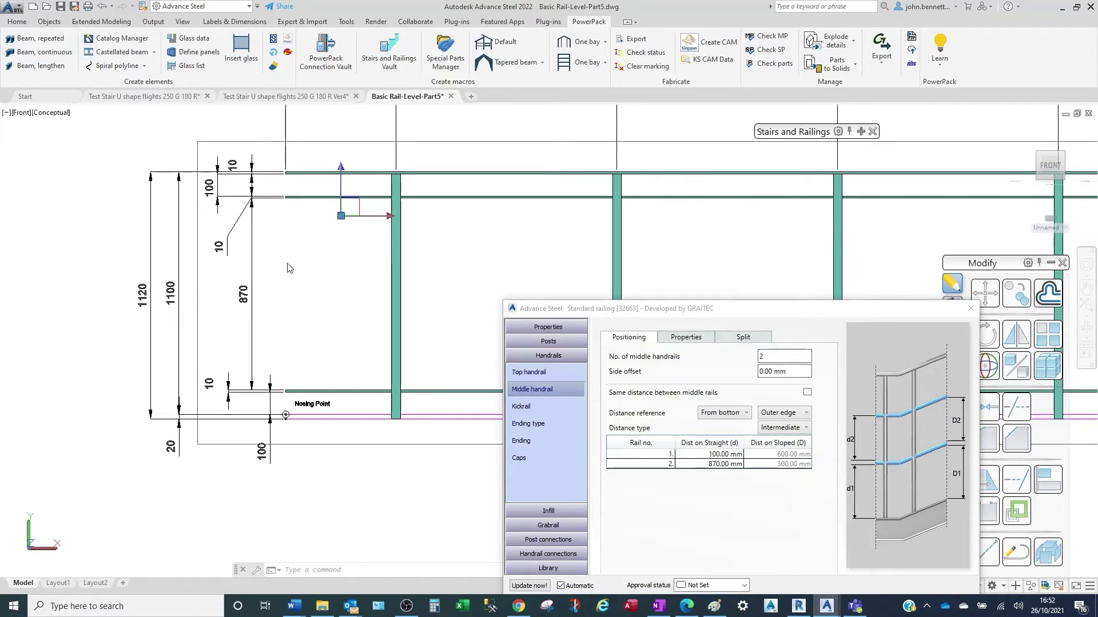
pyautogui.scroll(4, 285, 168)
pyautogui.scroll(-3, 285, 169)
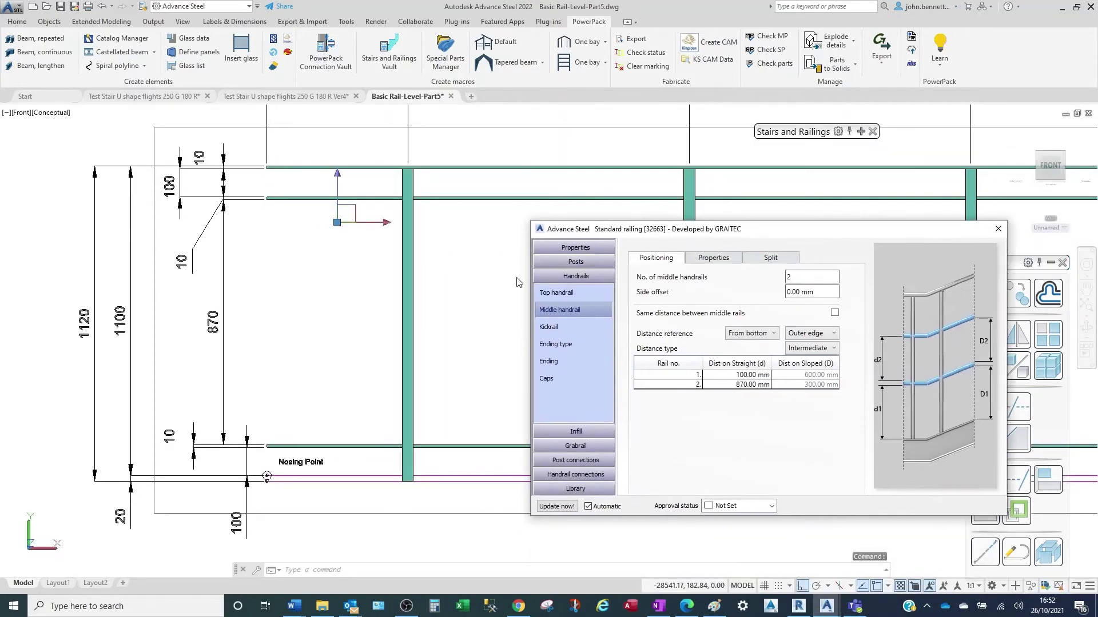
pyautogui.scroll(-2, 159, 334)
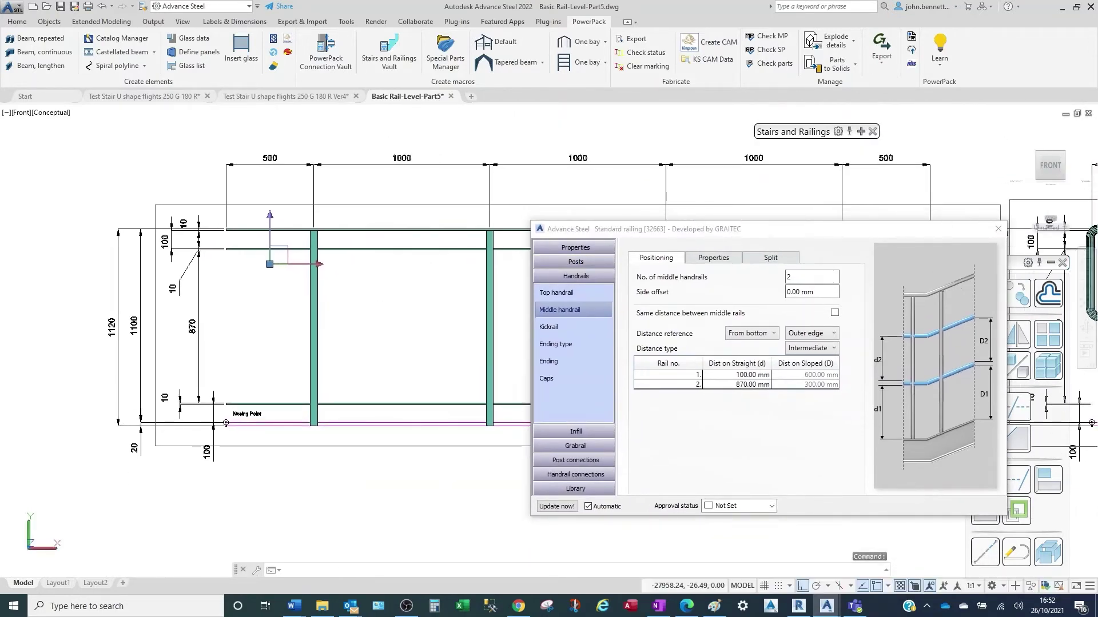
pyautogui.moveTo(691, 231); pyautogui.dragTo(626, 267)
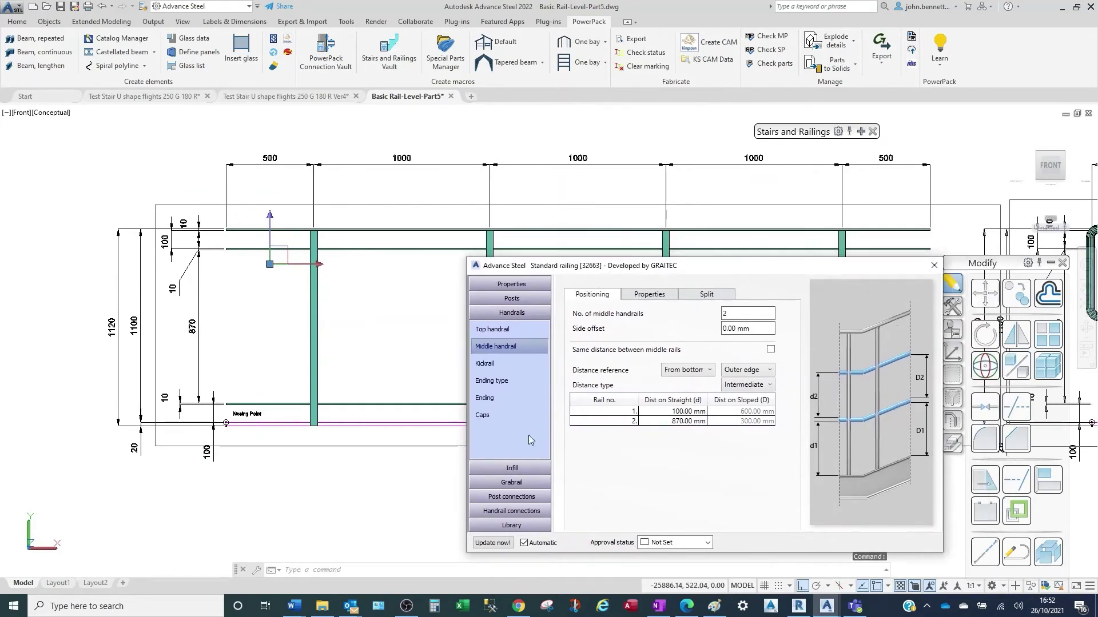
# Set the railing Infill type to Pickets.
pyautogui.click(511, 468)
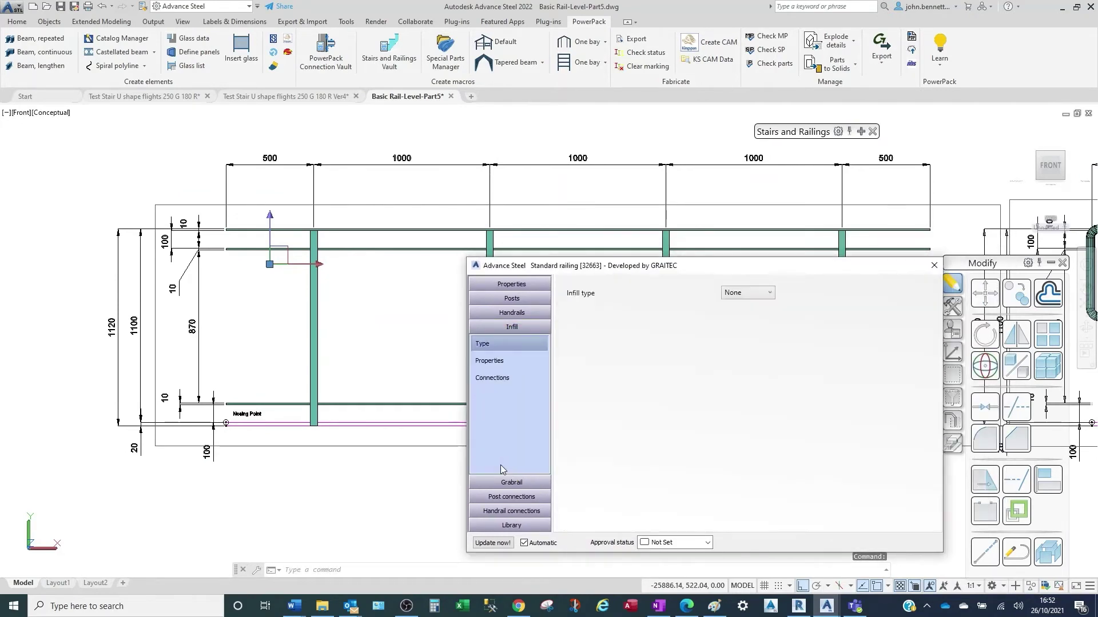
pyautogui.click(753, 294)
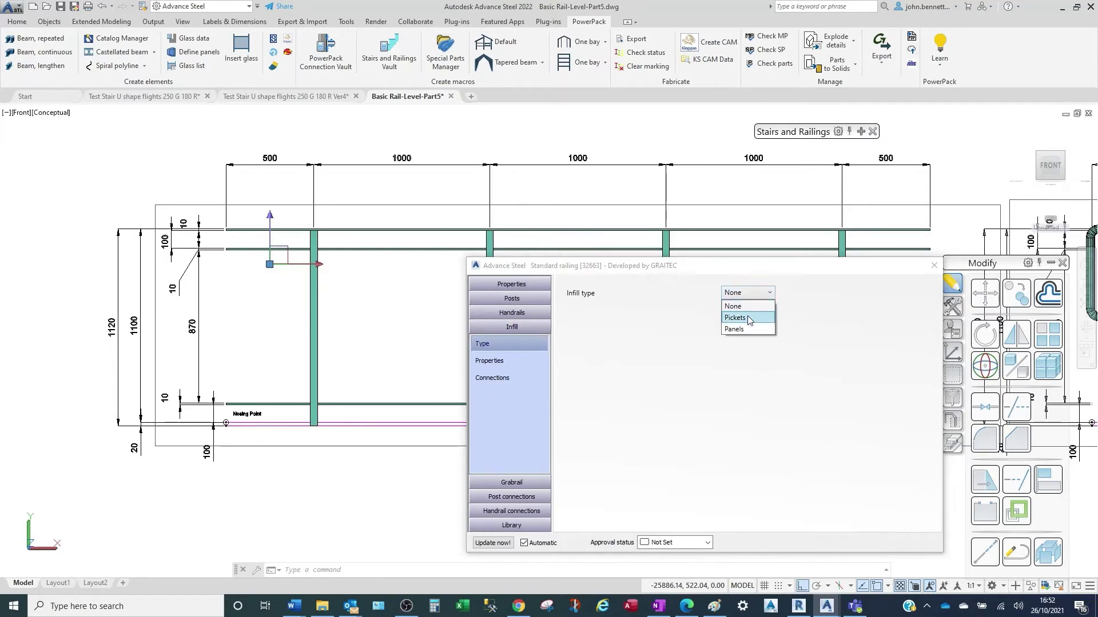
pyautogui.click(605, 355)
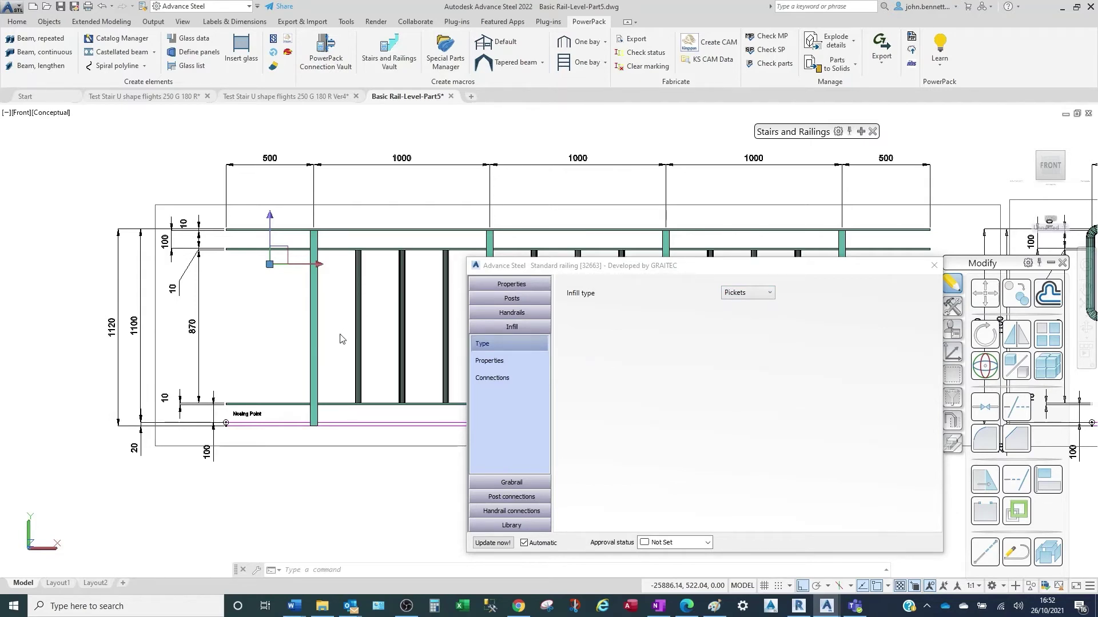
# Set the picket profile to RD10 from the Round EN bar family.
pyautogui.click(491, 362)
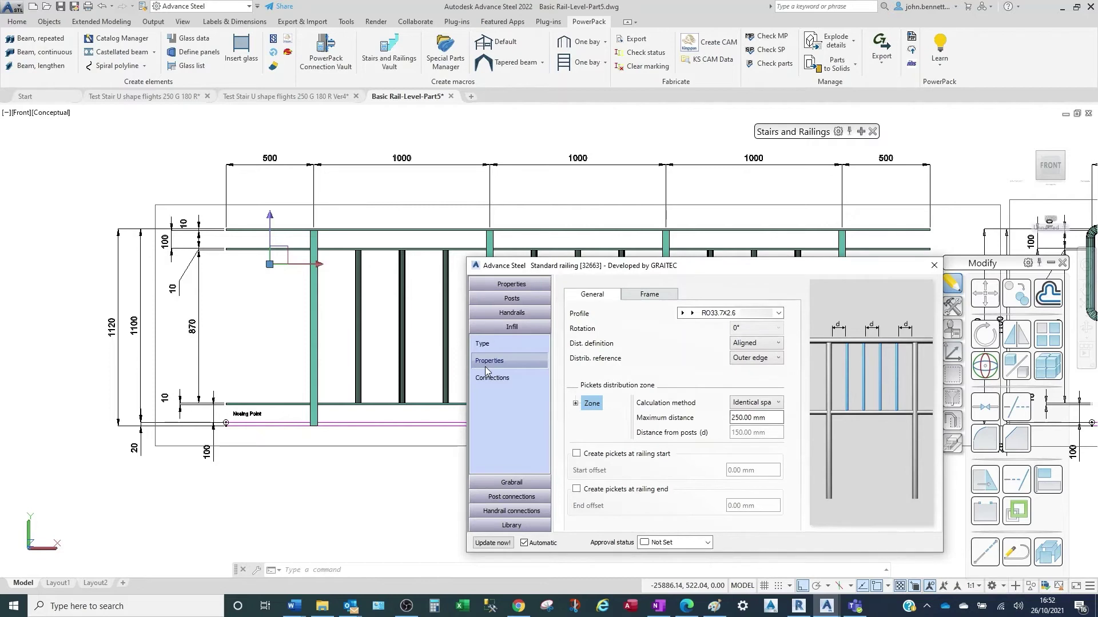
pyautogui.click(681, 313)
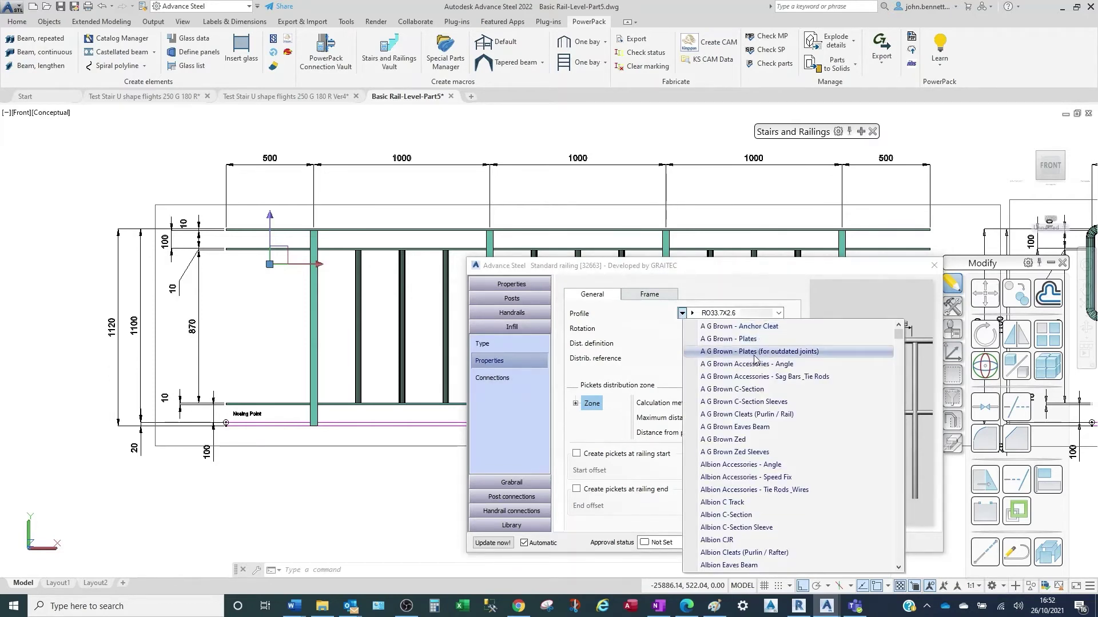
pyautogui.moveTo(899, 336); pyautogui.dragTo(903, 478)
pyautogui.click(777, 415)
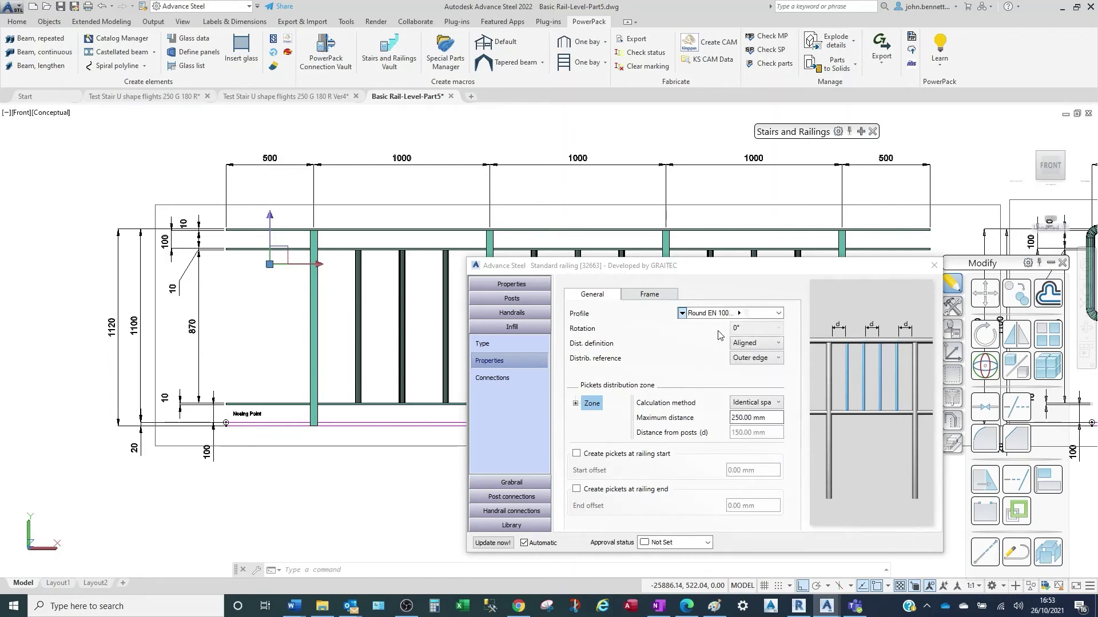
pyautogui.click(733, 316)
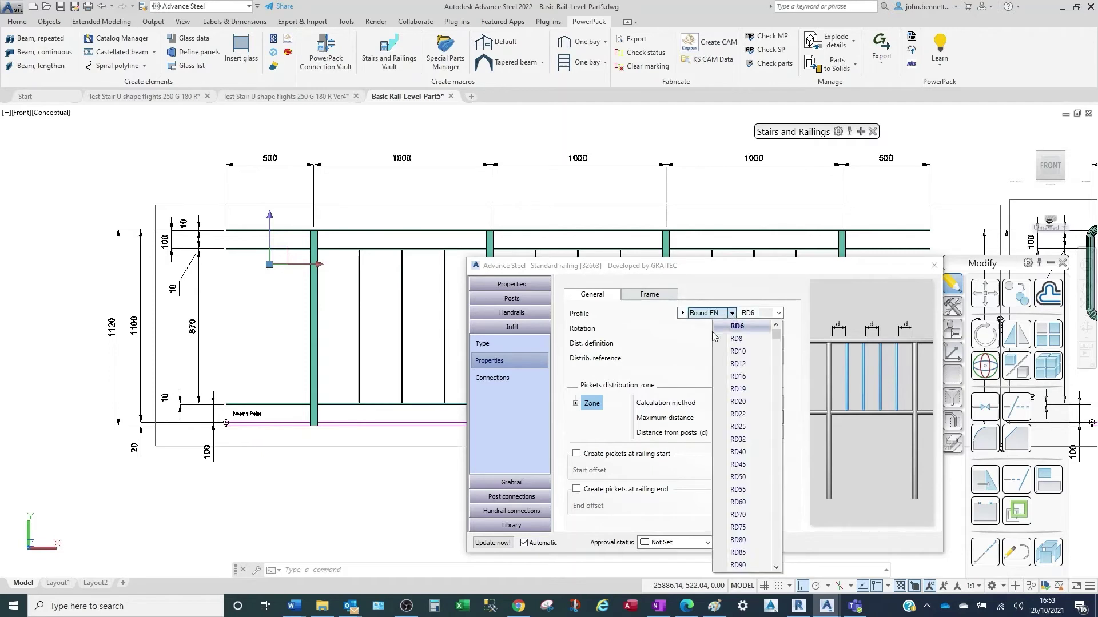
pyautogui.click(743, 349)
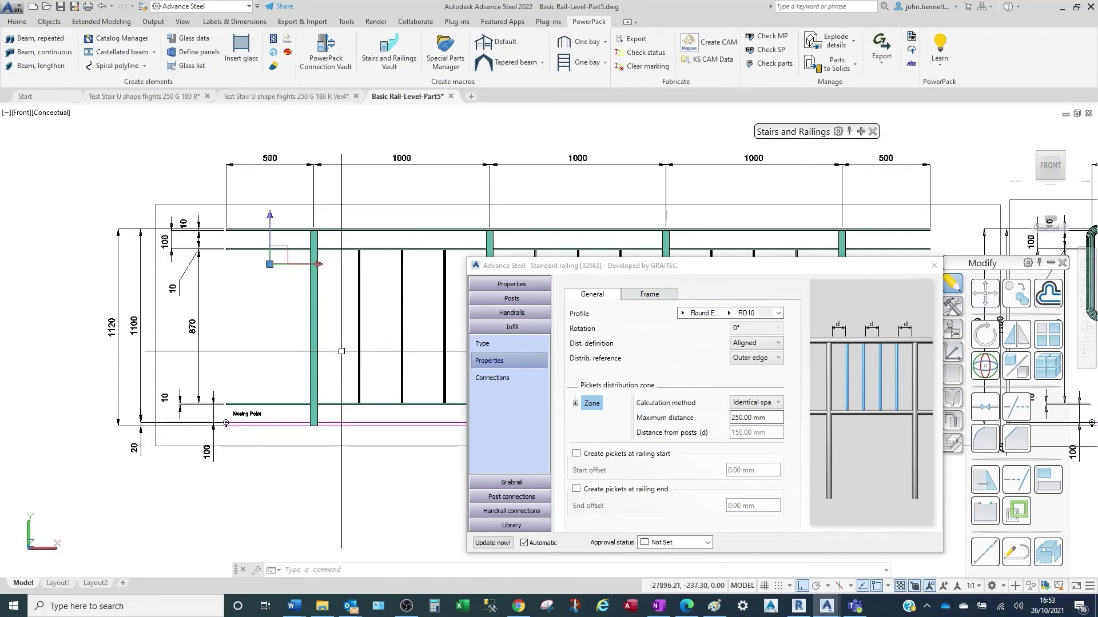
pyautogui.scroll(3, 320, 366)
pyautogui.moveTo(291, 371); pyautogui.dragTo(265, 378, button='middle')
pyautogui.press('Escape')
pyautogui.moveTo(550, 288); pyautogui.dragTo(594, 278)
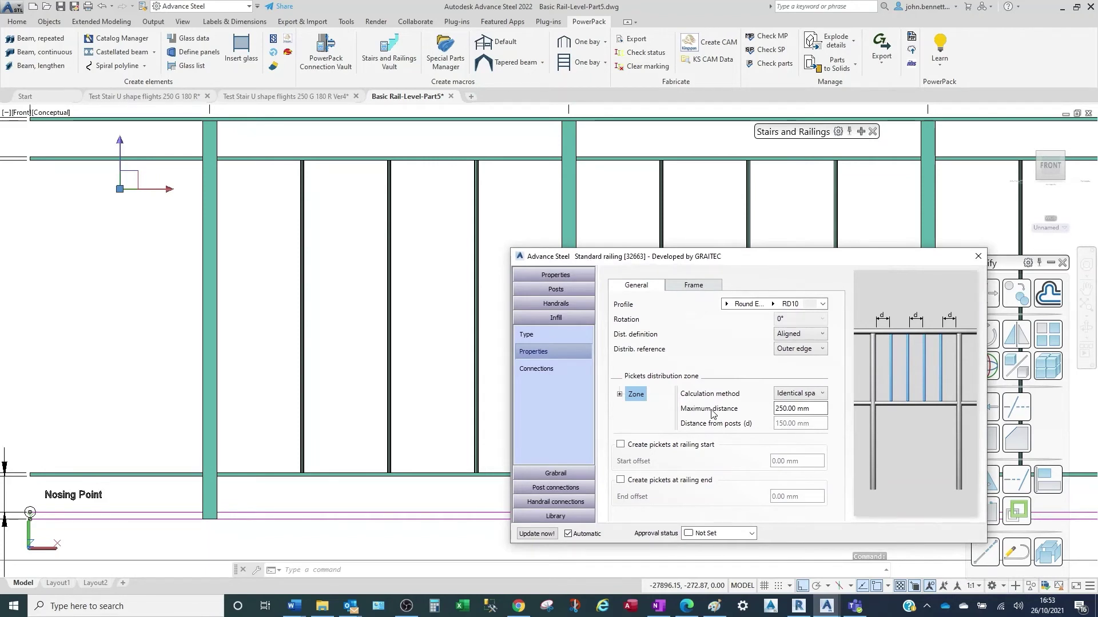
# Limit picket spacing to 100 mm maximum, keeping Identical spacing as the calculation method.
pyautogui.click(825, 409)
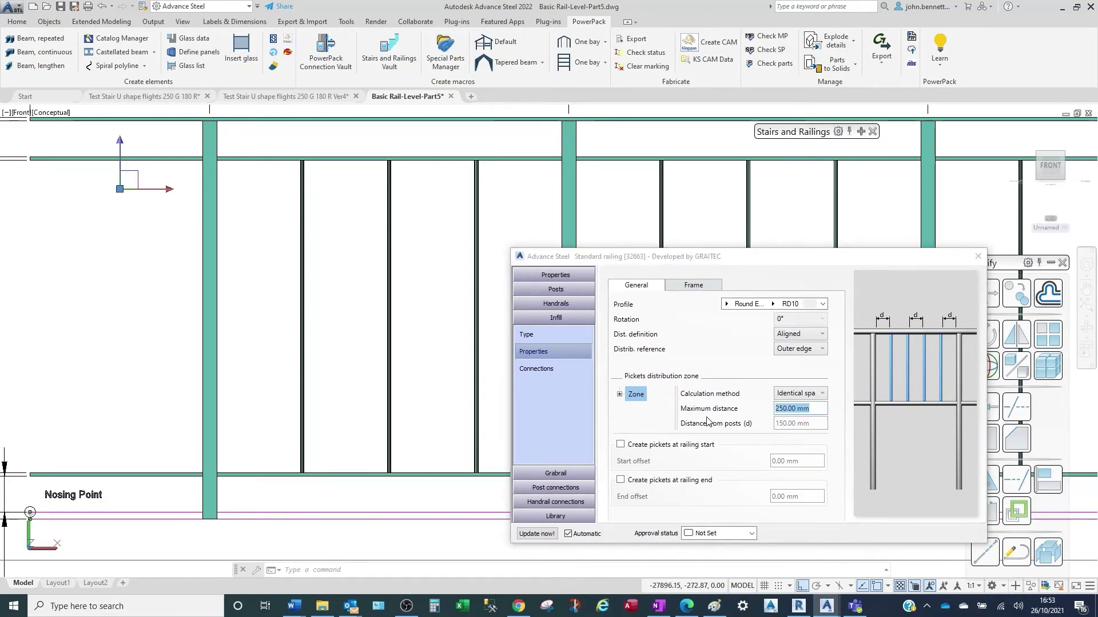
pyautogui.write('100')
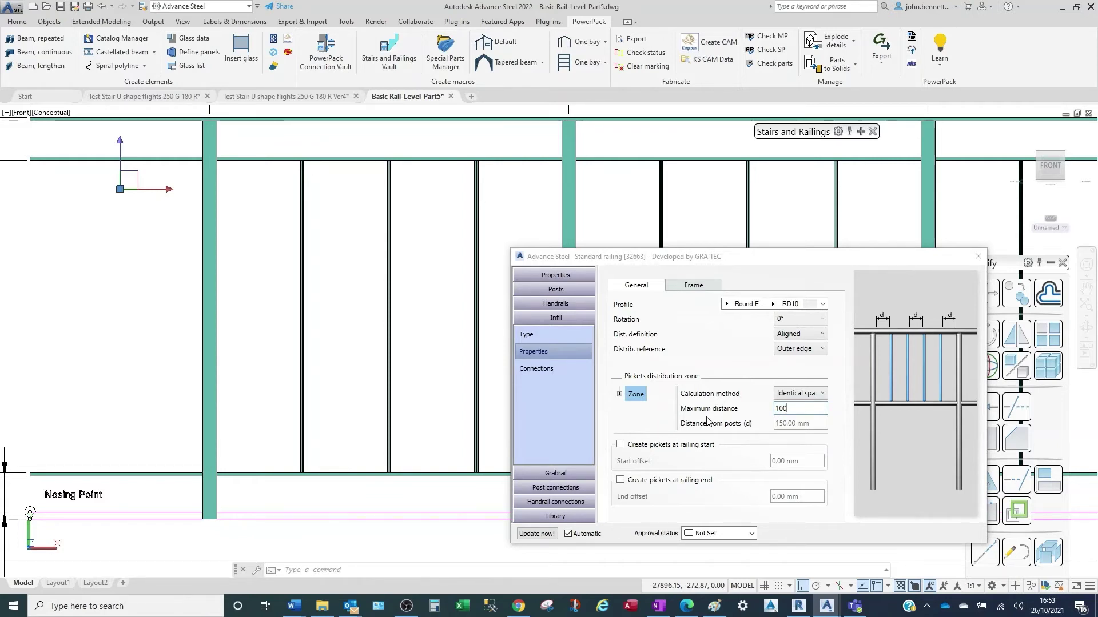
pyautogui.press('Return')
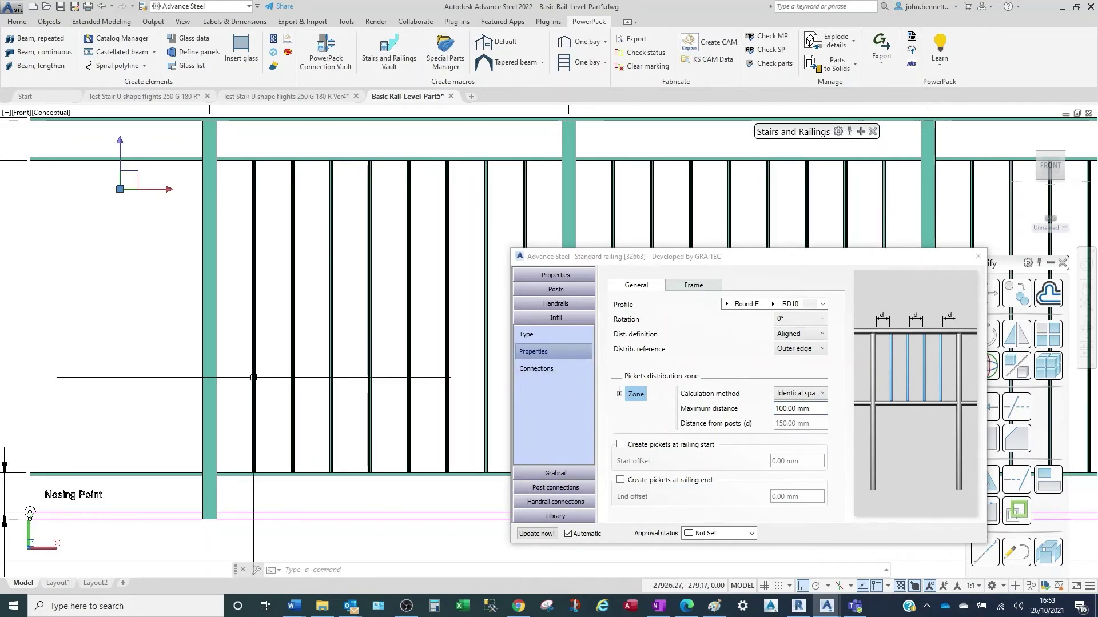
pyautogui.click(789, 394)
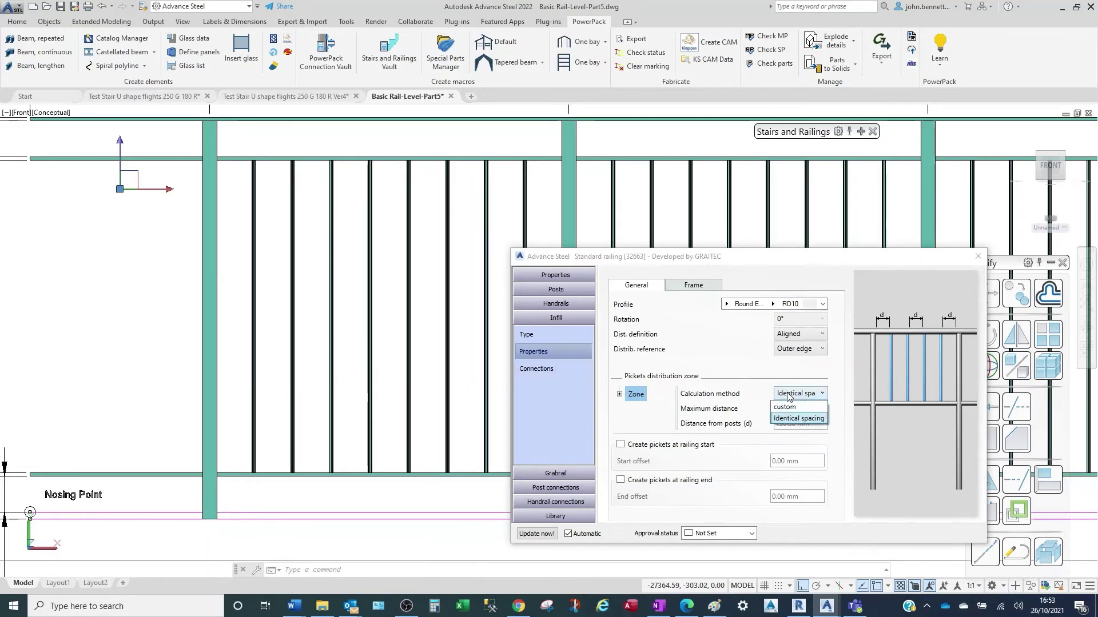
pyautogui.click(271, 407)
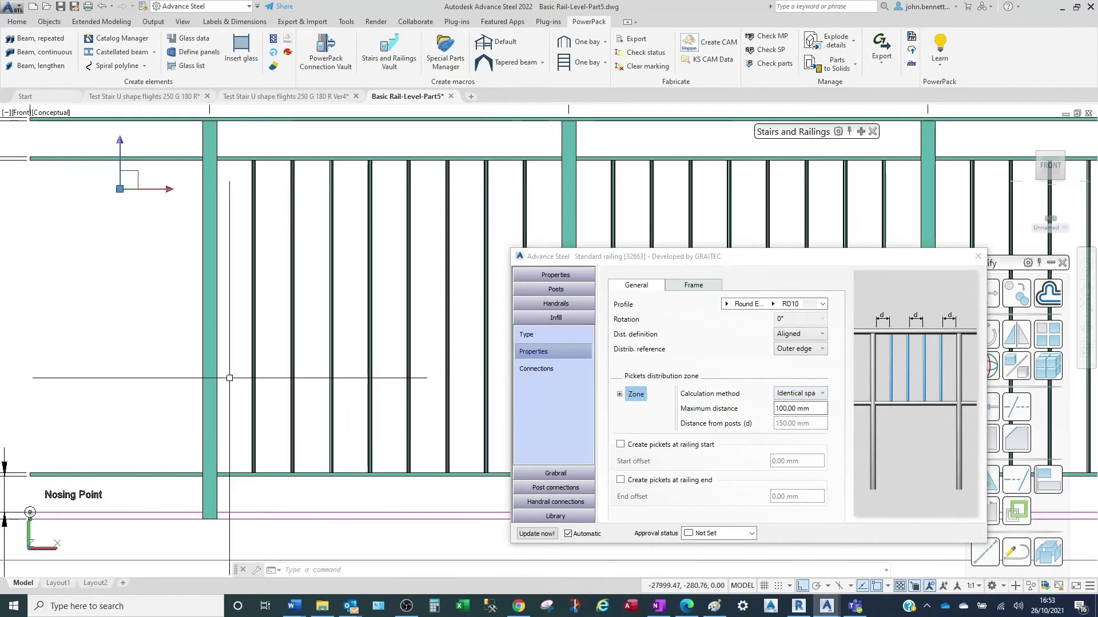
pyautogui.moveTo(309, 256); pyautogui.dragTo(346, 257, button='middle')
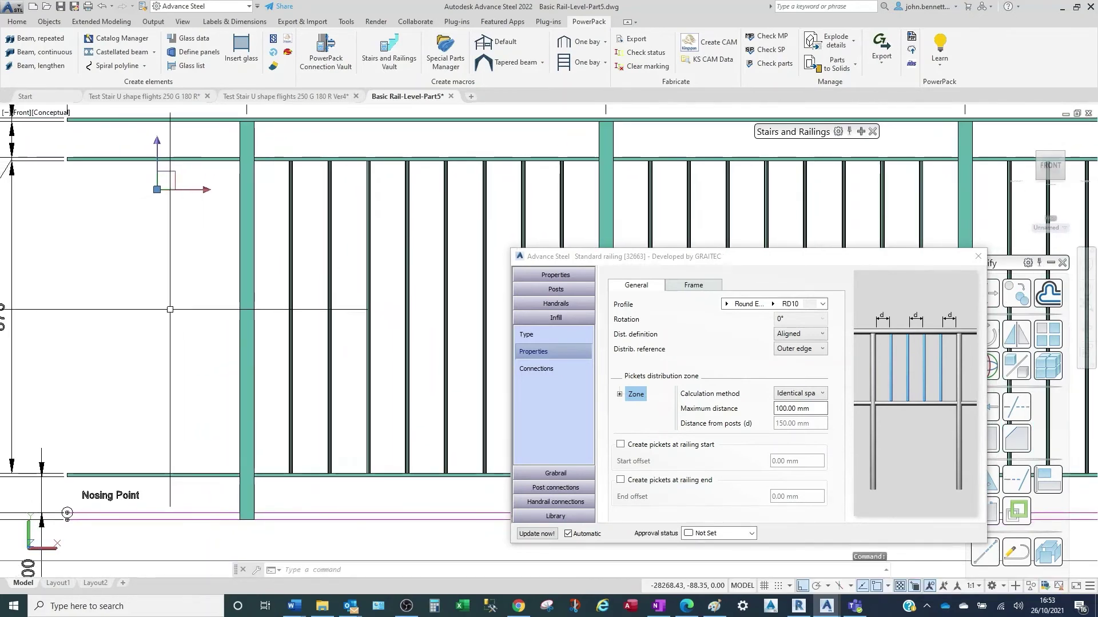
pyautogui.scroll(-3, 211, 343)
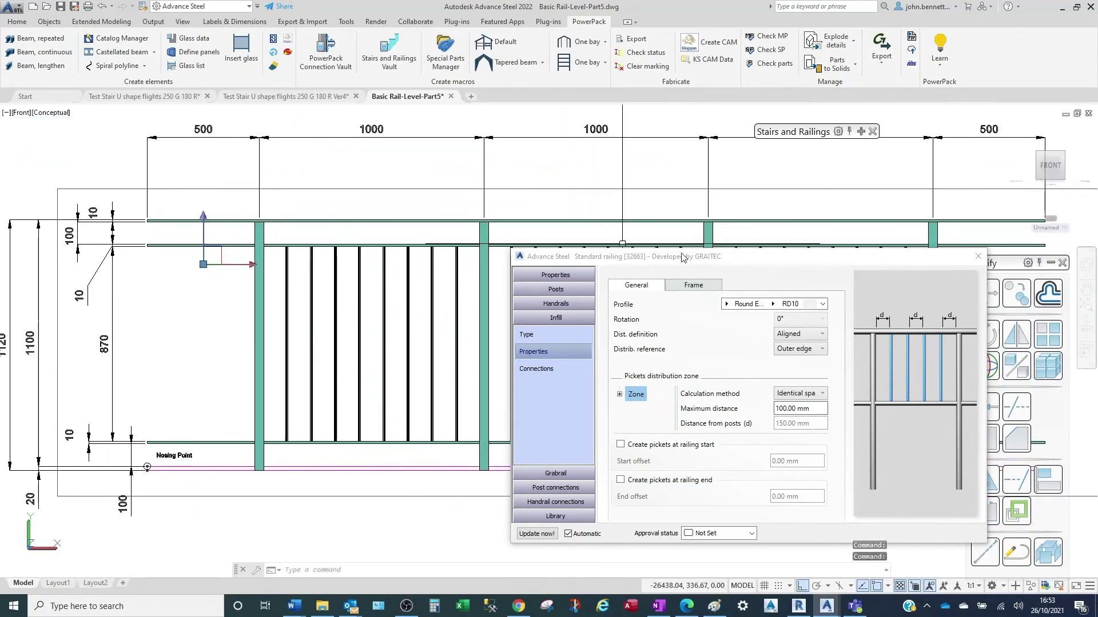
pyautogui.moveTo(712, 258); pyautogui.dragTo(631, 221)
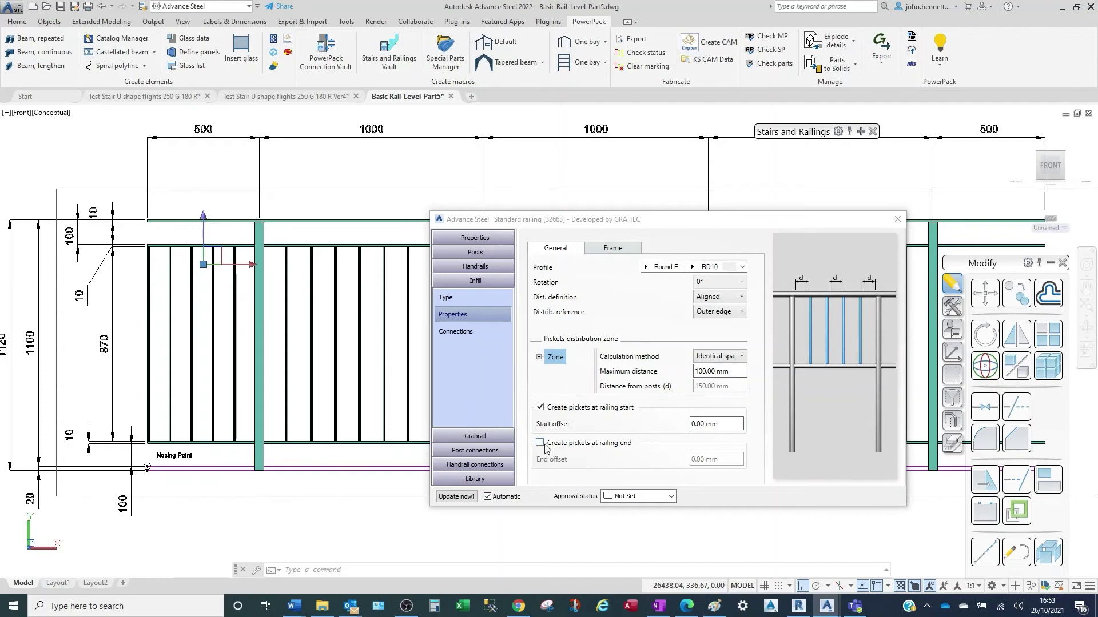
# Create pickets at the railing end too, with 50 mm start and end offsets.
pyautogui.click(603, 432)
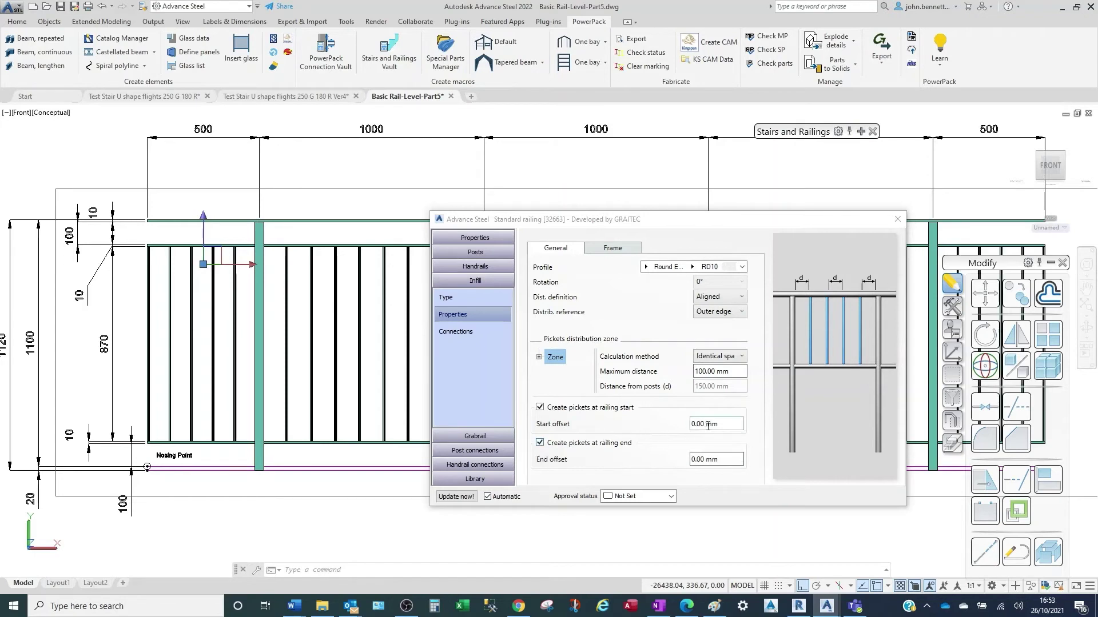
pyautogui.click(729, 423)
pyautogui.write('50')
pyautogui.click(690, 455)
pyautogui.write('50')
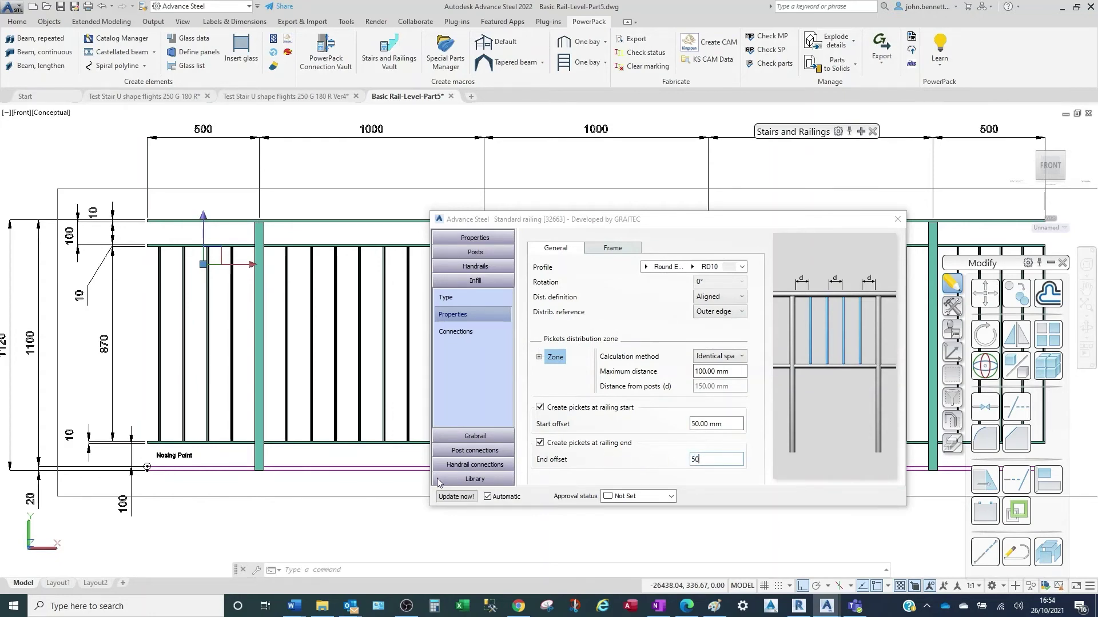
pyautogui.press('Return')
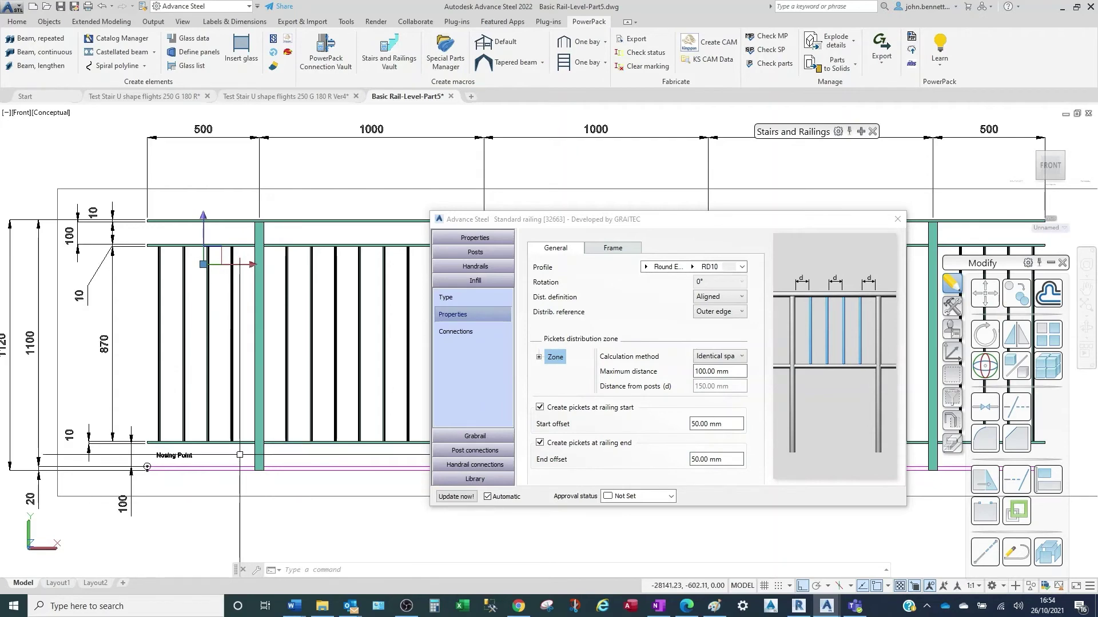
pyautogui.scroll(-2, 300, 283)
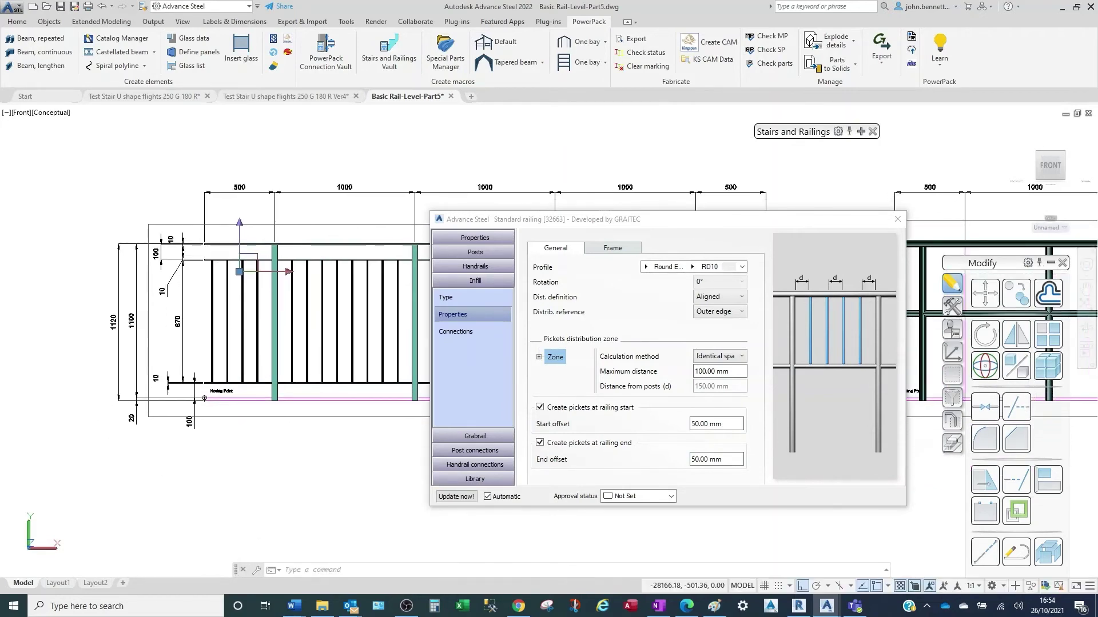
pyautogui.scroll(4, 263, 388)
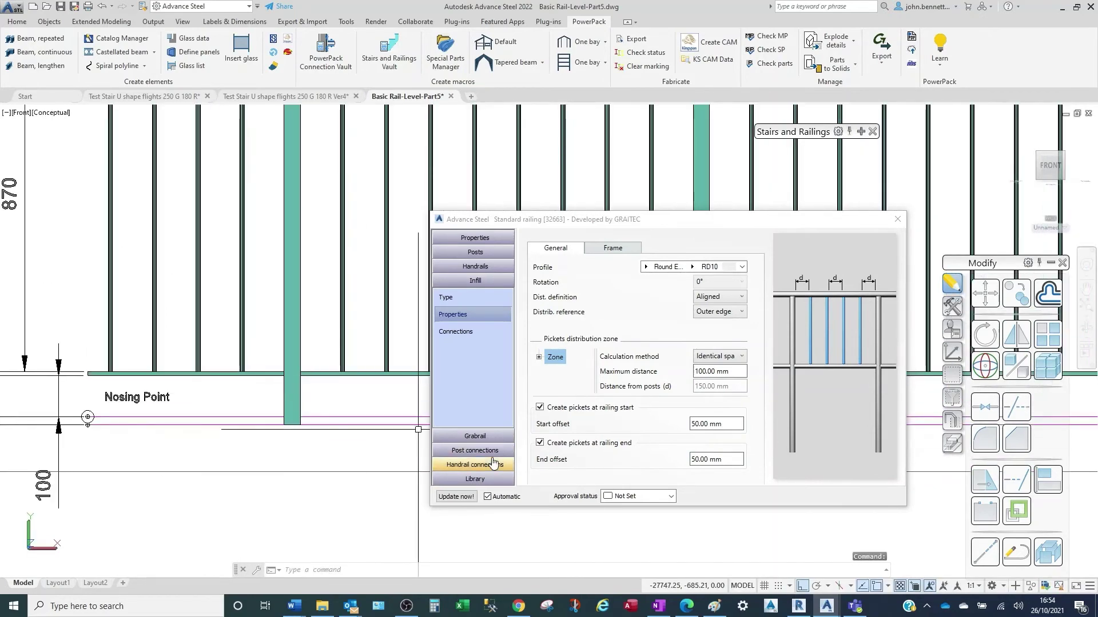
# Choose the third base-post connection type (base plate) and show its Connection definition settings.
pyautogui.click(470, 451)
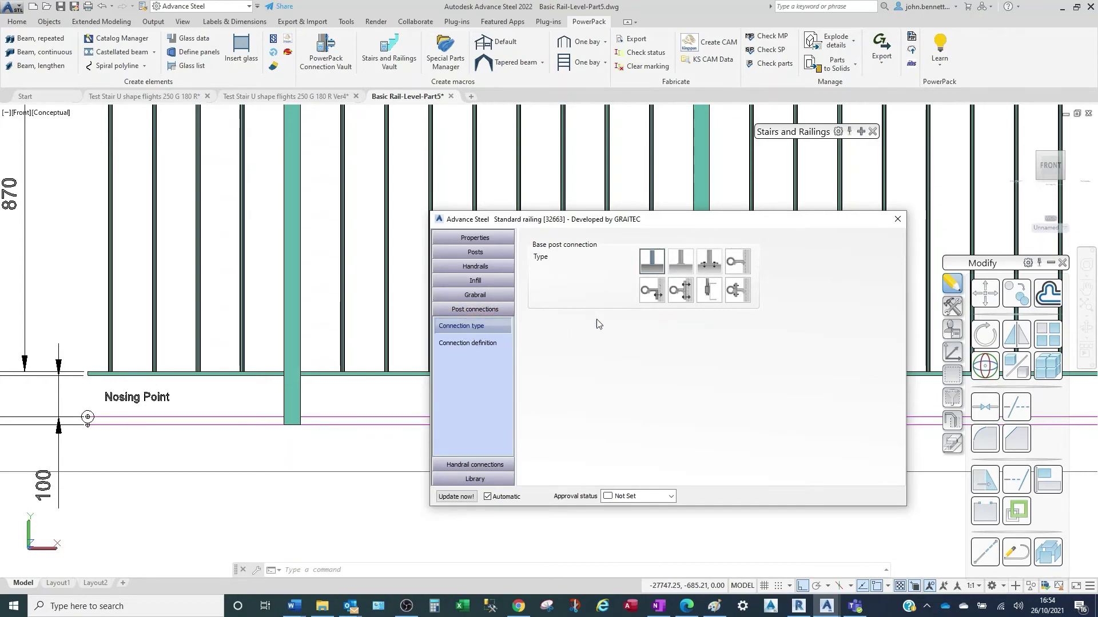
pyautogui.click(709, 261)
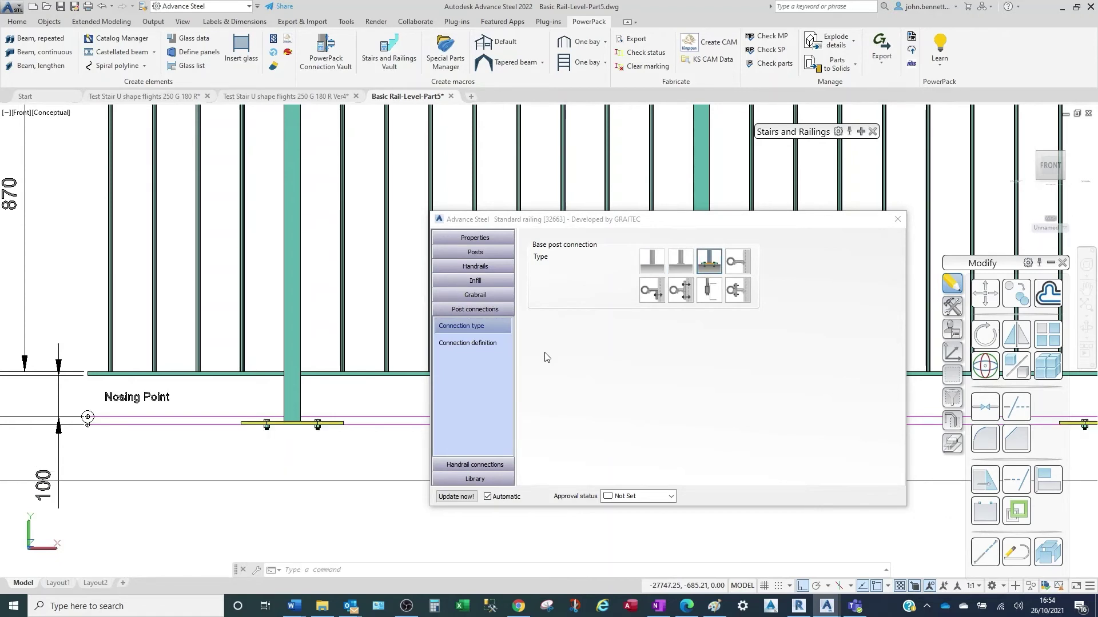
pyautogui.click(465, 346)
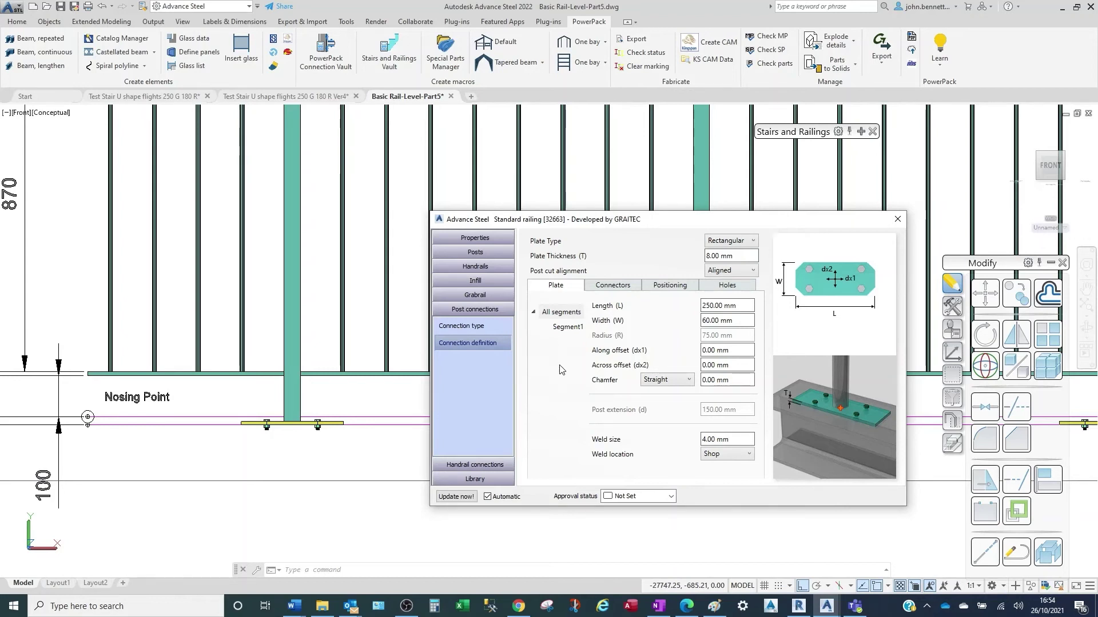
# Make the base plate 200 mm long, 120 mm wide and 10 mm thick.
pyautogui.click(719, 308)
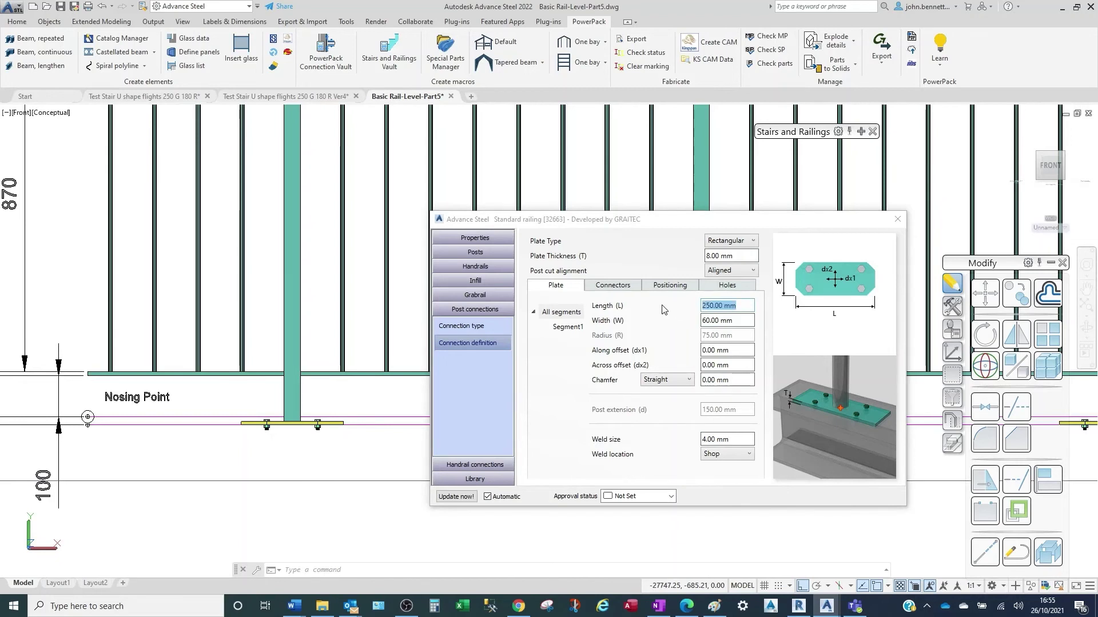
pyautogui.write('200')
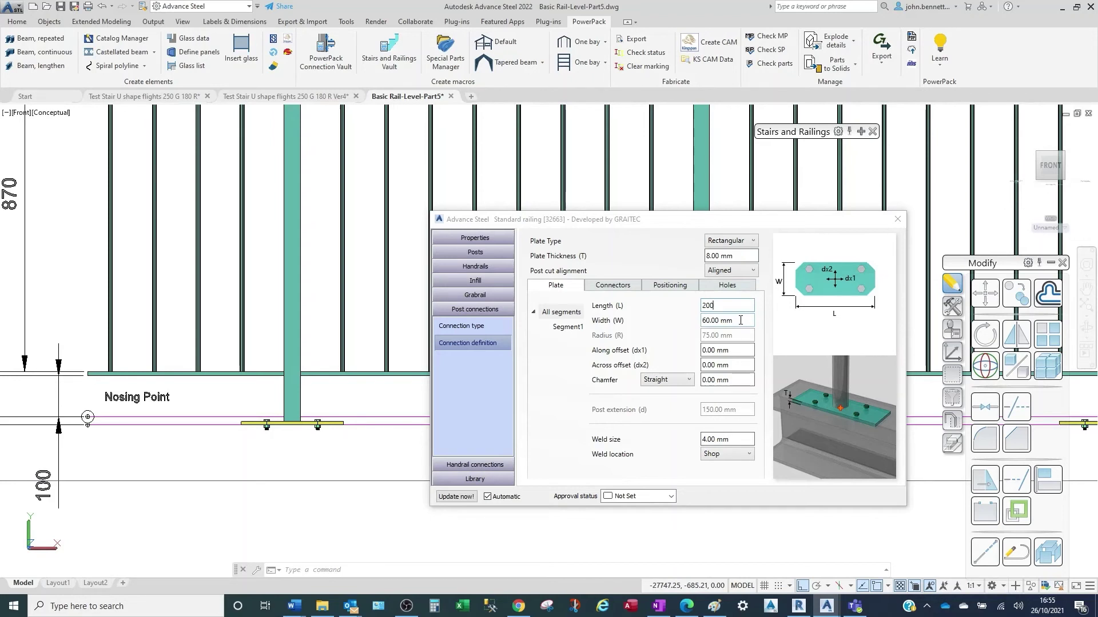
pyautogui.press('Tab')
pyautogui.click(741, 320)
pyautogui.moveTo(730, 320); pyautogui.dragTo(666, 324)
pyautogui.write('12')
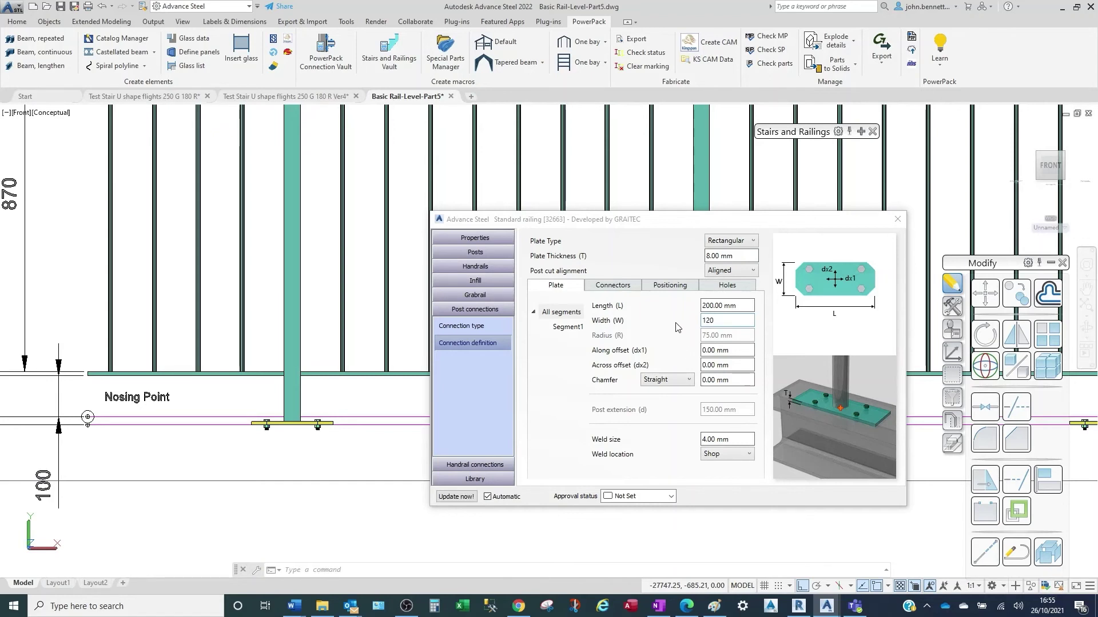
pyautogui.click(735, 256)
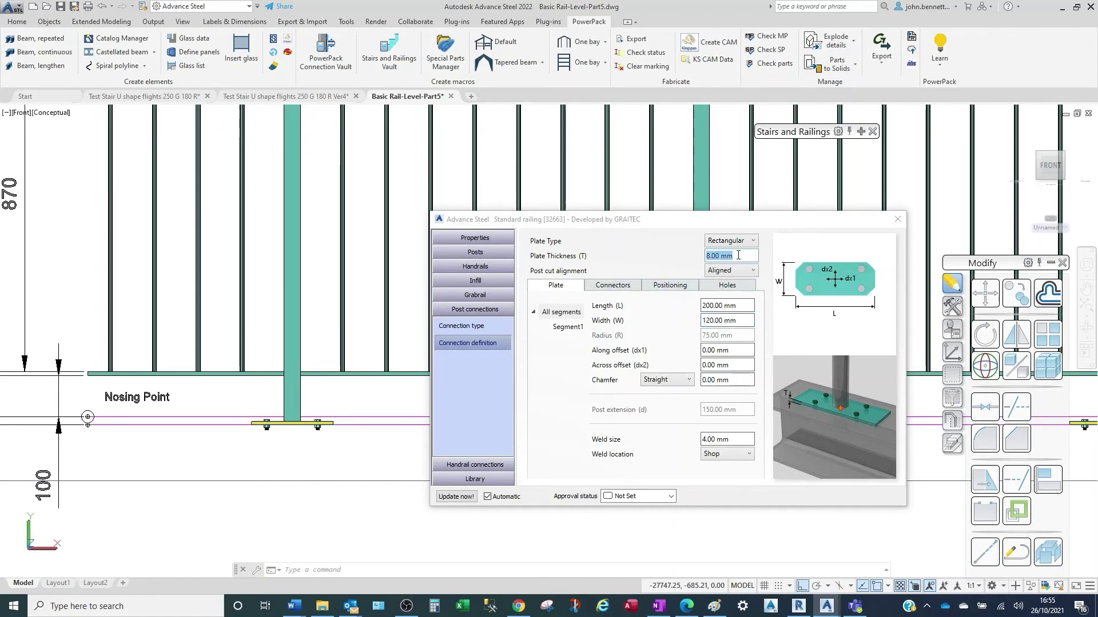
pyautogui.write('10')
pyautogui.click(644, 422)
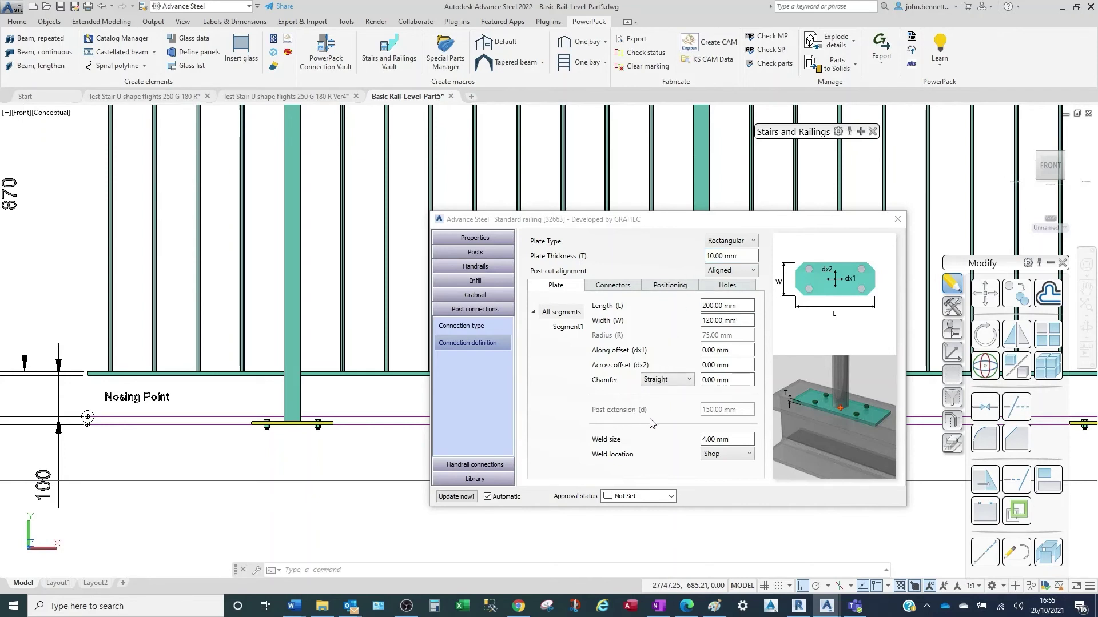
# Give the plate corners a Convex chamfer of 20 mm.
pyautogui.click(689, 380)
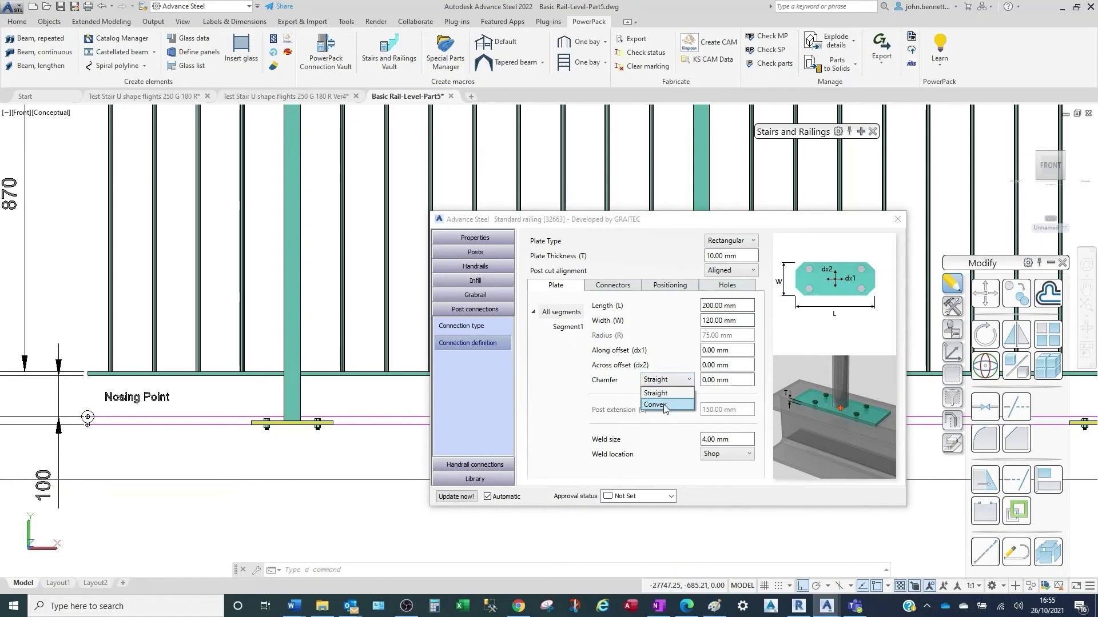
pyautogui.click(605, 405)
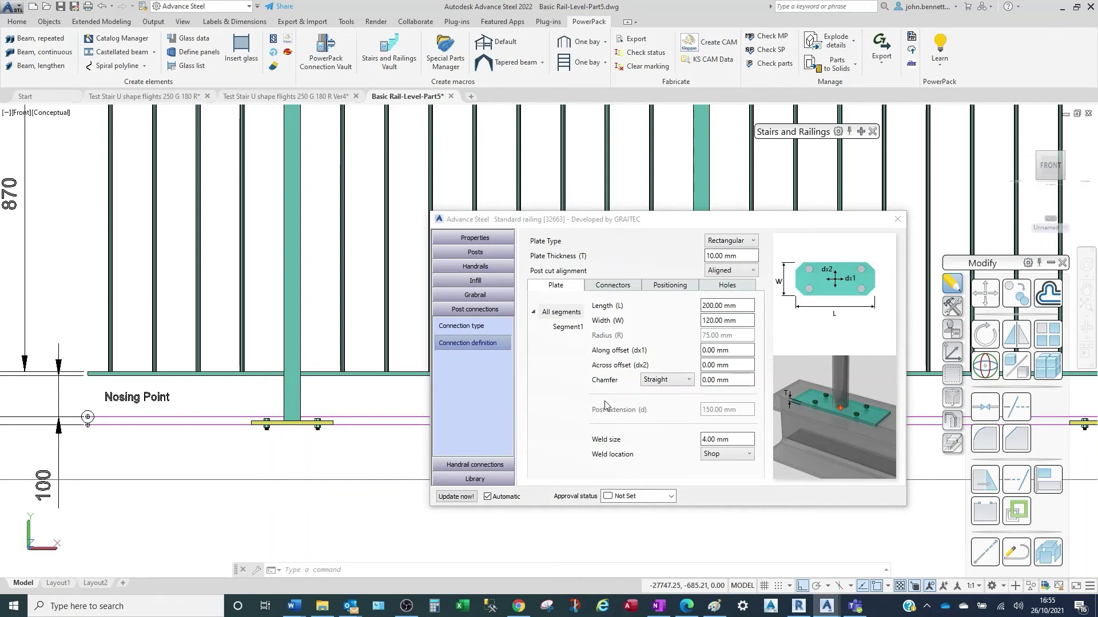
pyautogui.click(699, 382)
pyautogui.click(745, 381)
pyautogui.moveTo(744, 381); pyautogui.dragTo(701, 383)
pyautogui.write('20')
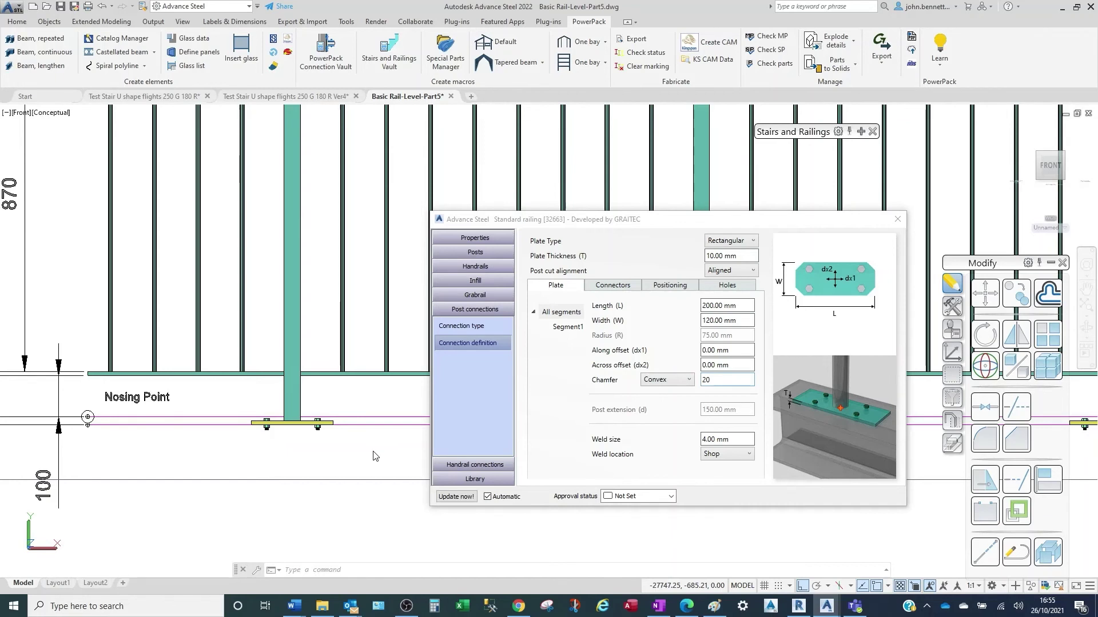
pyautogui.click(373, 456)
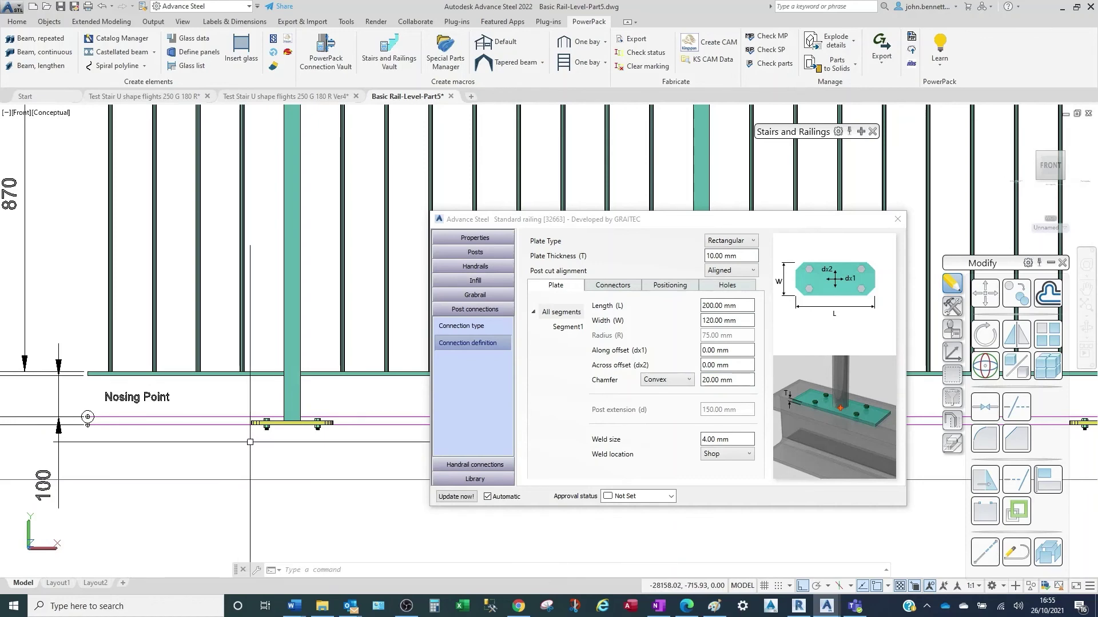
# Keep Bolts as the base-plate connector type and set their diameter to 12.00 mm.
pyautogui.keyDown('shift'); pyautogui.moveTo(251, 443); pyautogui.dragTo(277, 455, button='middle'); pyautogui.keyUp('shift')
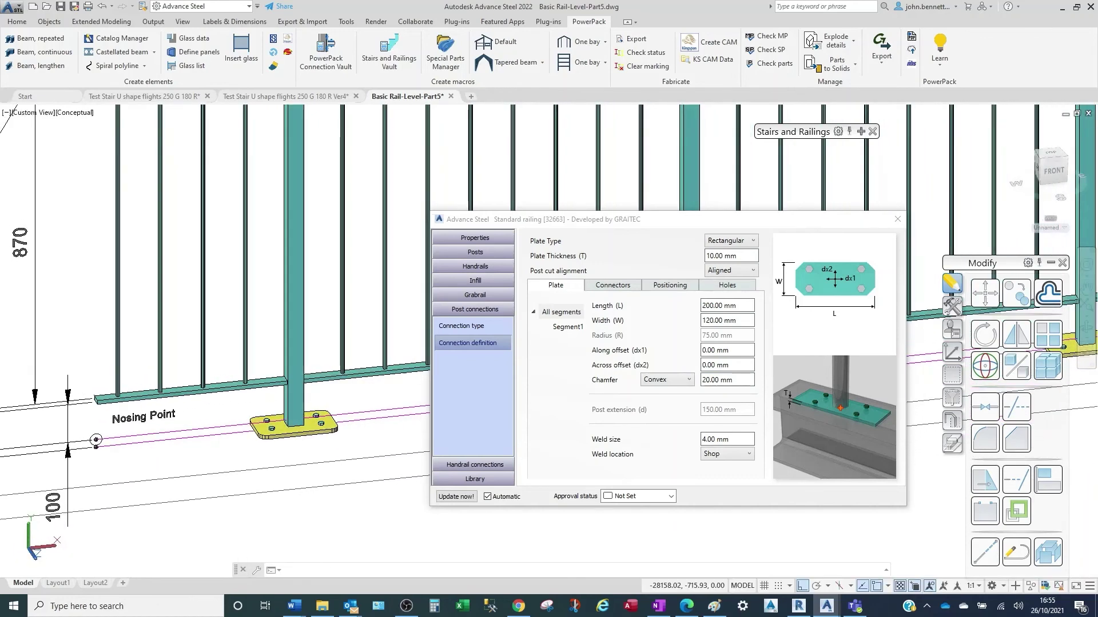
pyautogui.scroll(2, 278, 454)
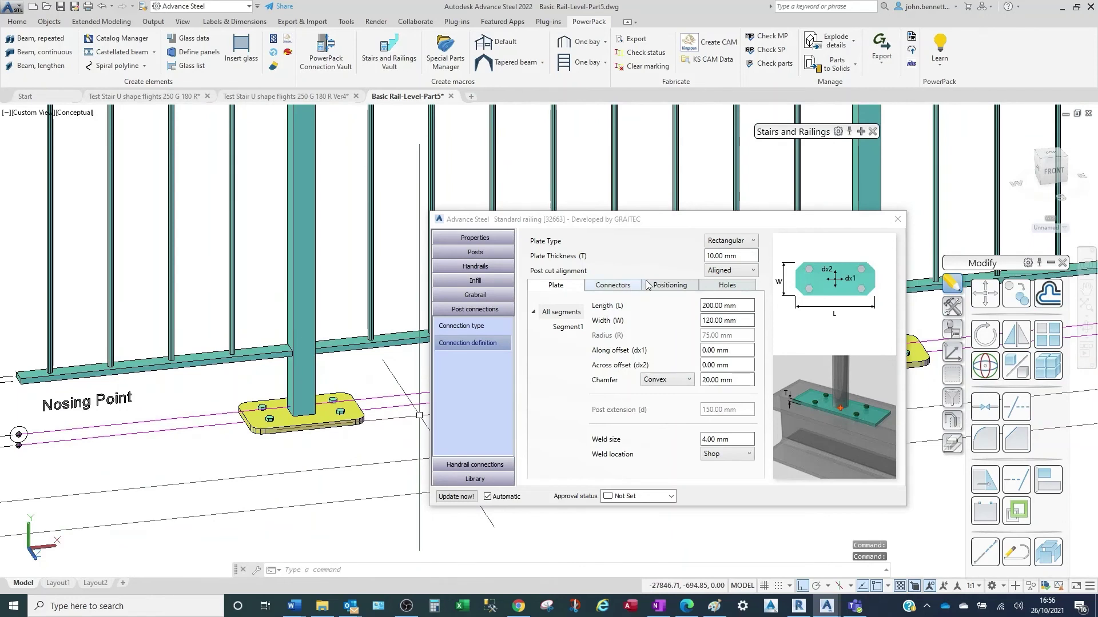
pyautogui.click(622, 287)
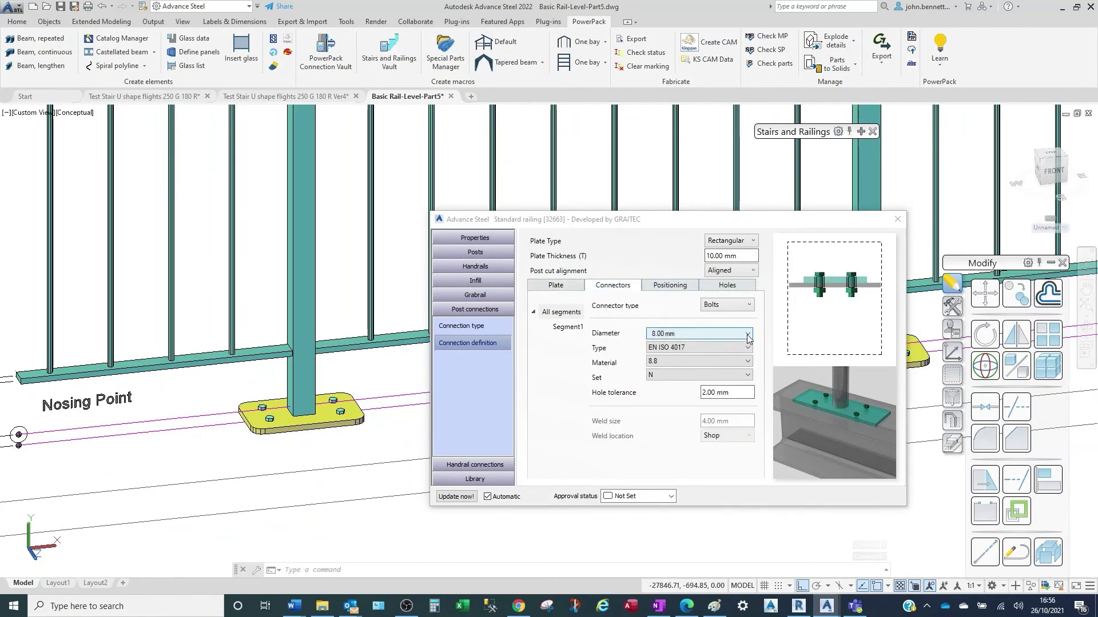
pyautogui.click(751, 308)
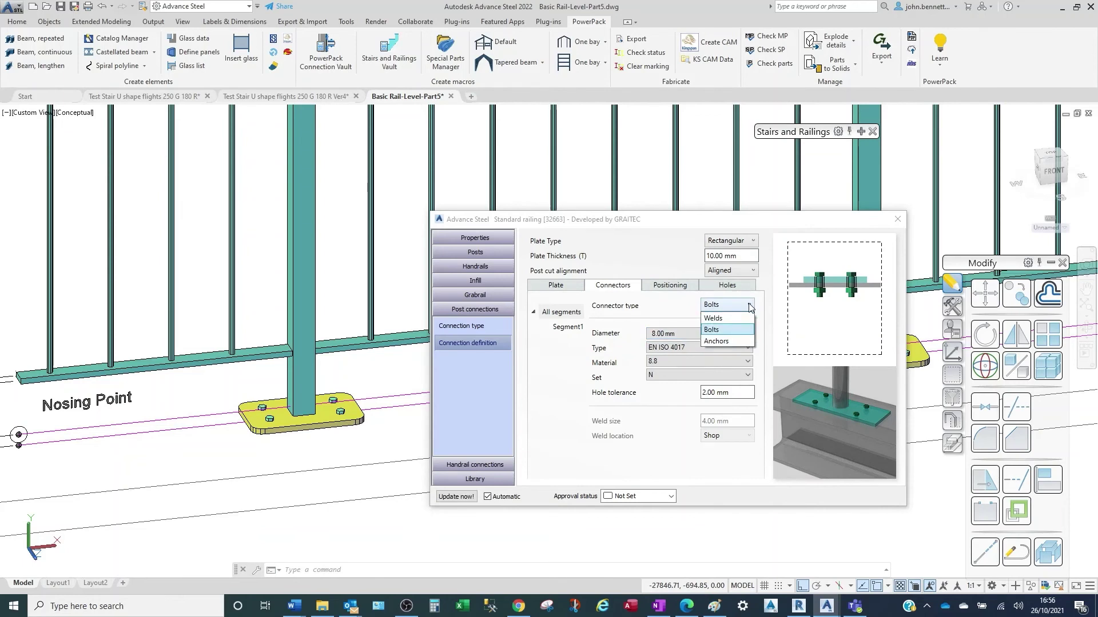
pyautogui.click(751, 308)
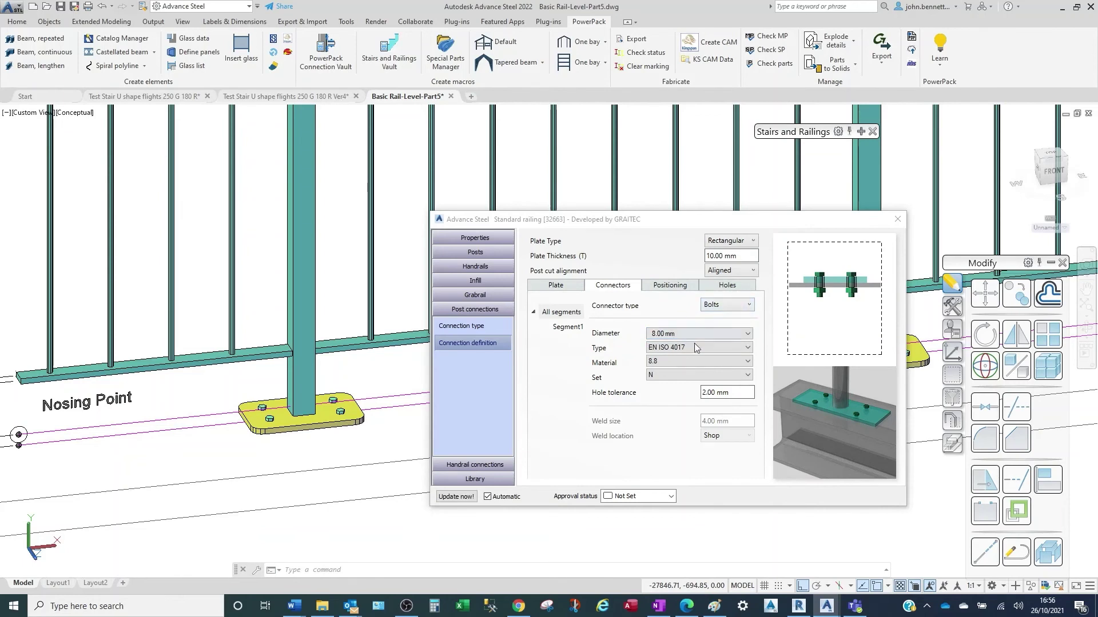
pyautogui.click(746, 337)
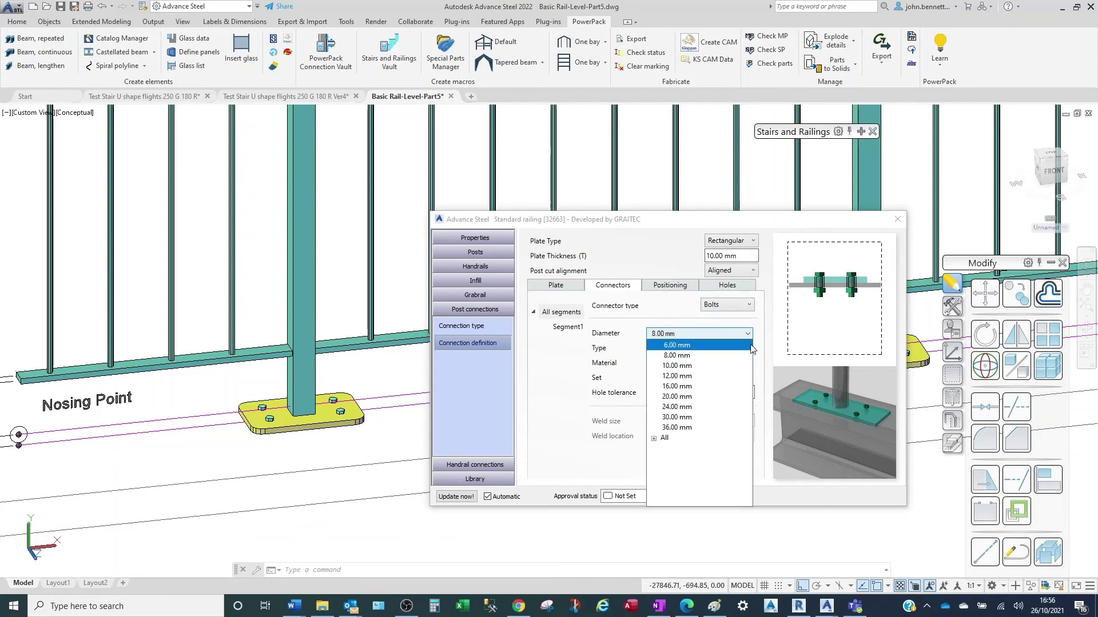
pyautogui.click(708, 378)
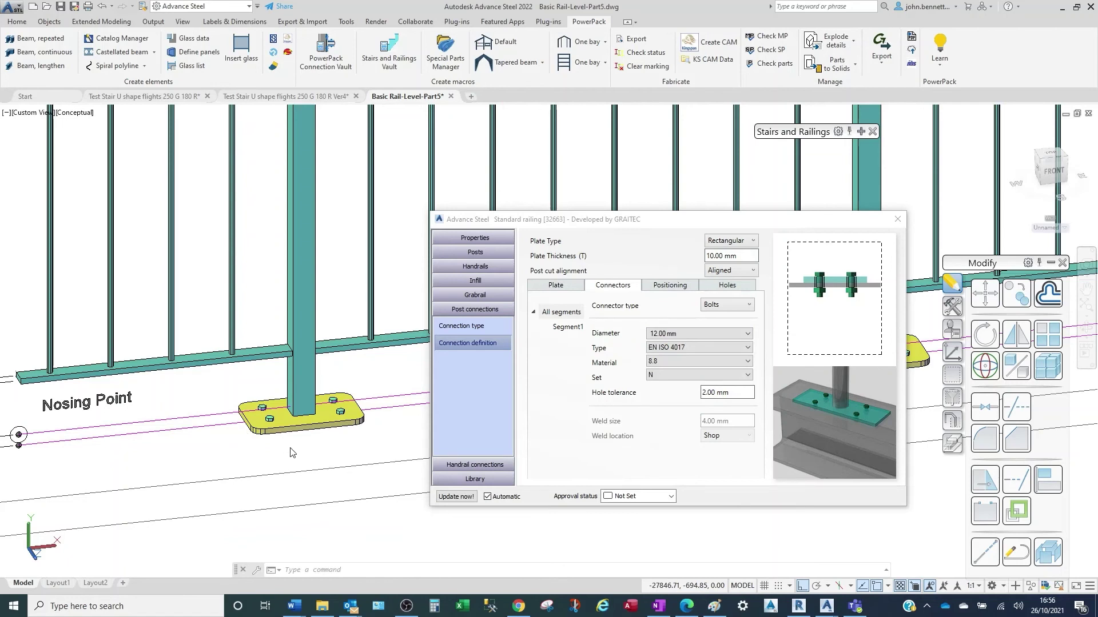
# Set bolt row distance d1 to 60 mm and column distance d2 to 140 mm.
pyautogui.click(671, 286)
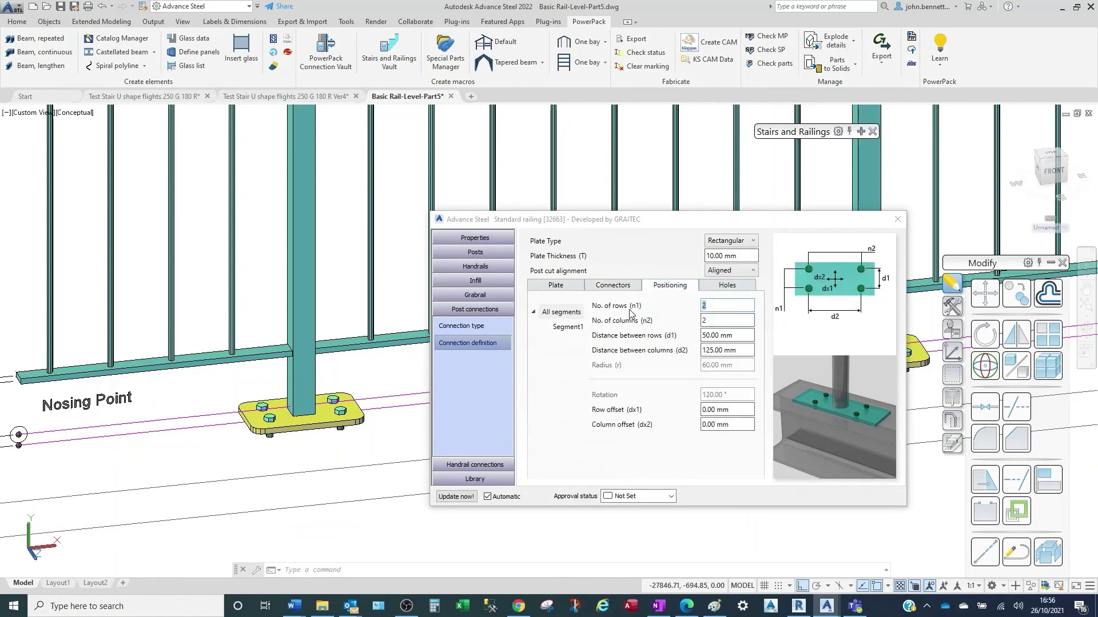
pyautogui.click(716, 336)
pyautogui.click(738, 335)
pyautogui.moveTo(744, 334); pyautogui.dragTo(693, 339)
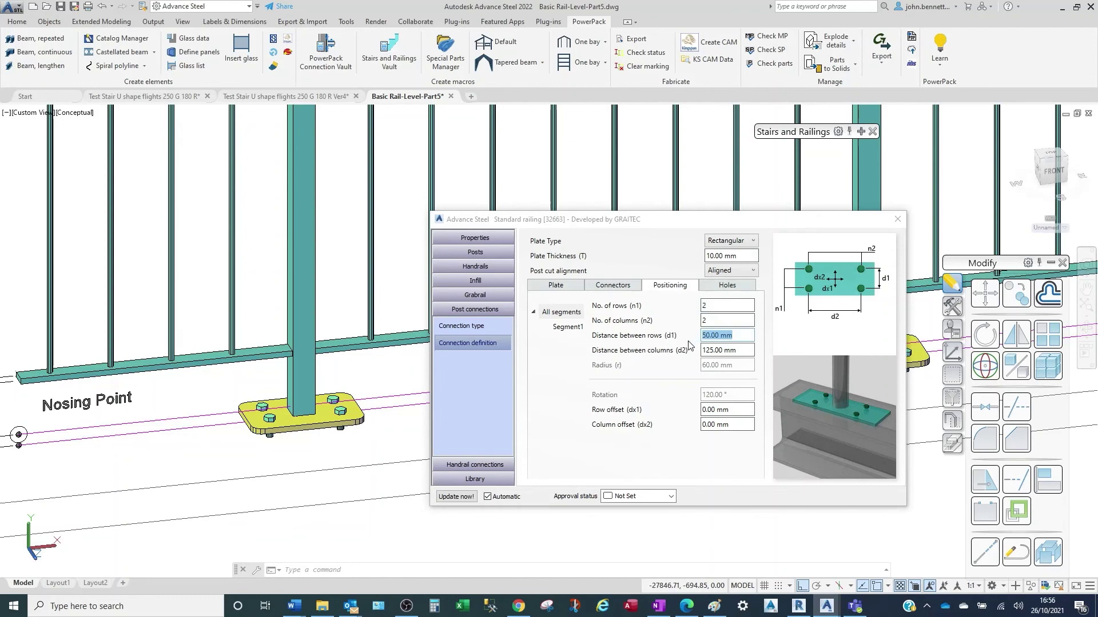
pyautogui.write('60')
pyautogui.click(244, 442)
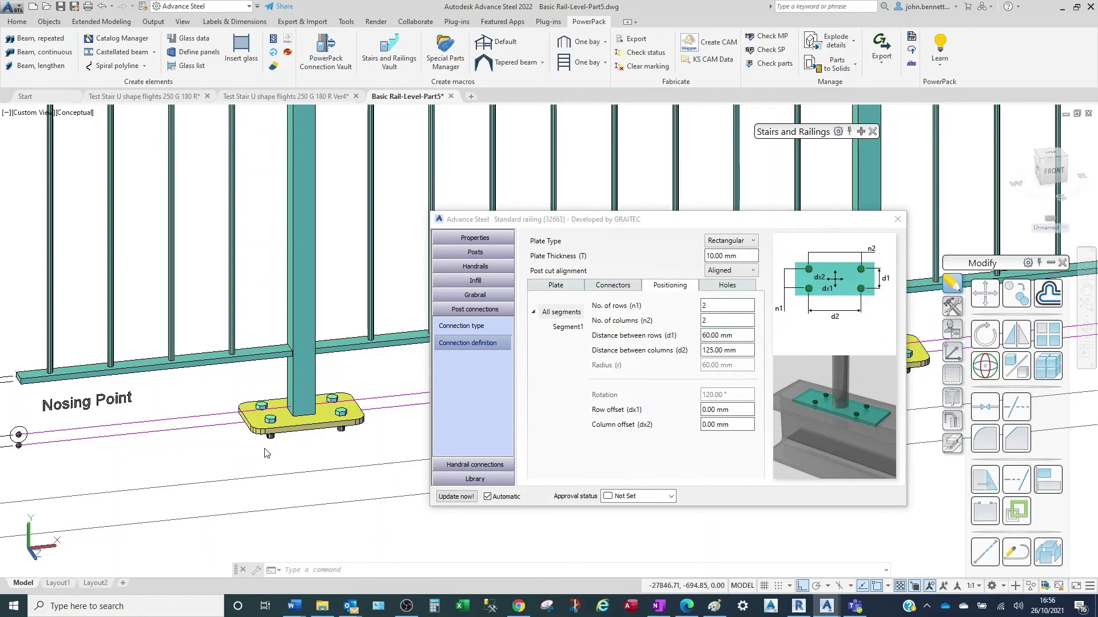
pyautogui.click(738, 345)
pyautogui.click(743, 346)
pyautogui.moveTo(744, 346); pyautogui.dragTo(702, 348)
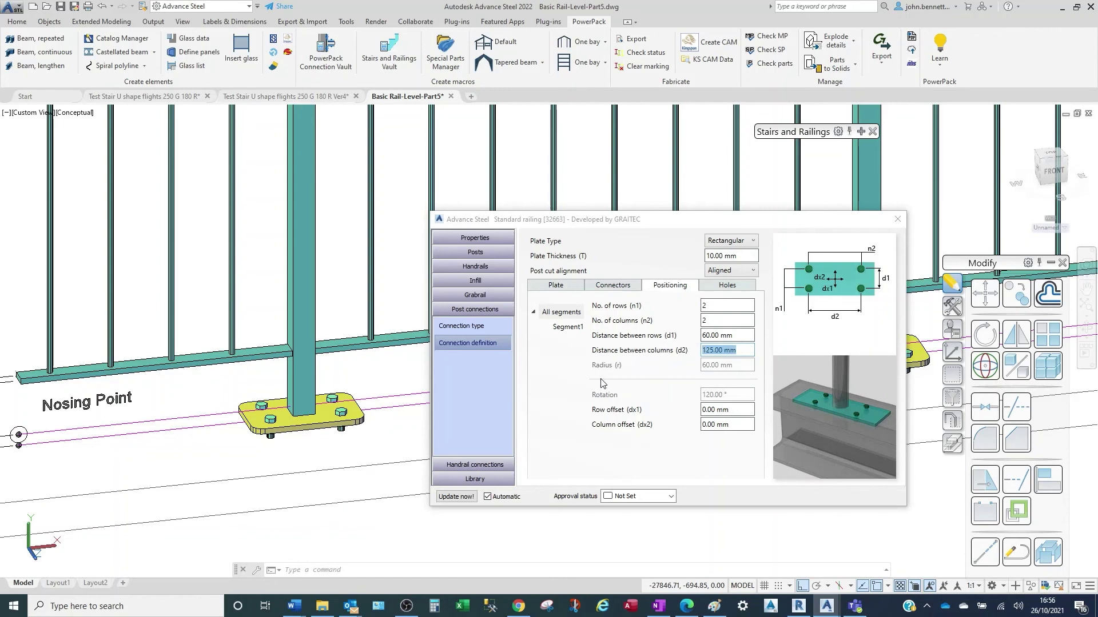
pyautogui.write('140')
pyautogui.press('Return')
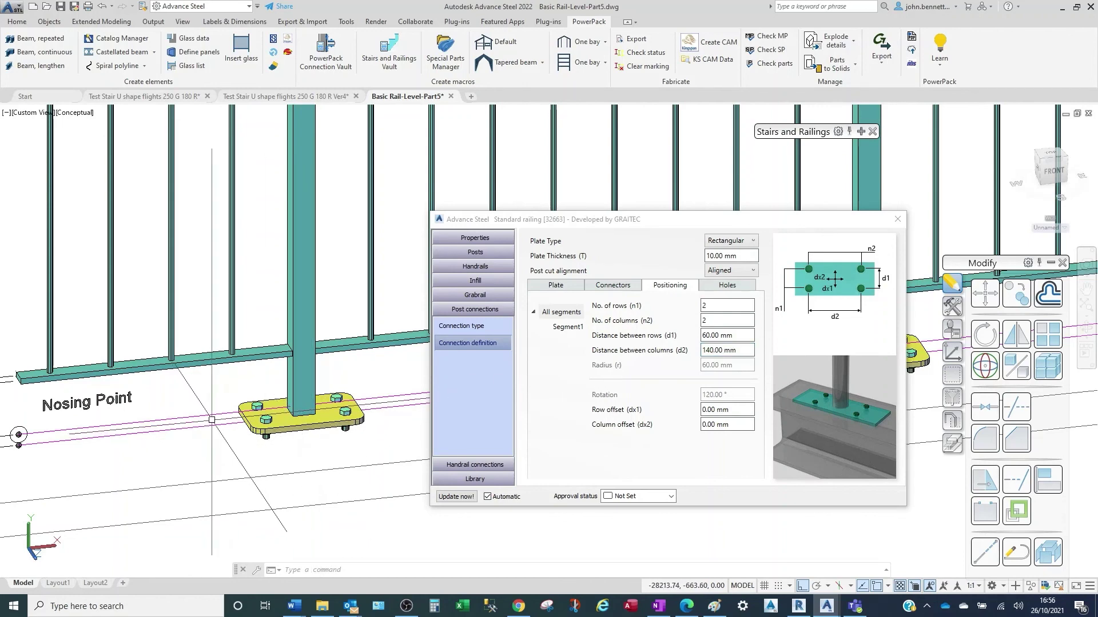
pyautogui.keyDown('shift'); pyautogui.moveTo(210, 433); pyautogui.dragTo(223, 433, button='middle'); pyautogui.keyUp('shift')
pyautogui.scroll(-3, 223, 433)
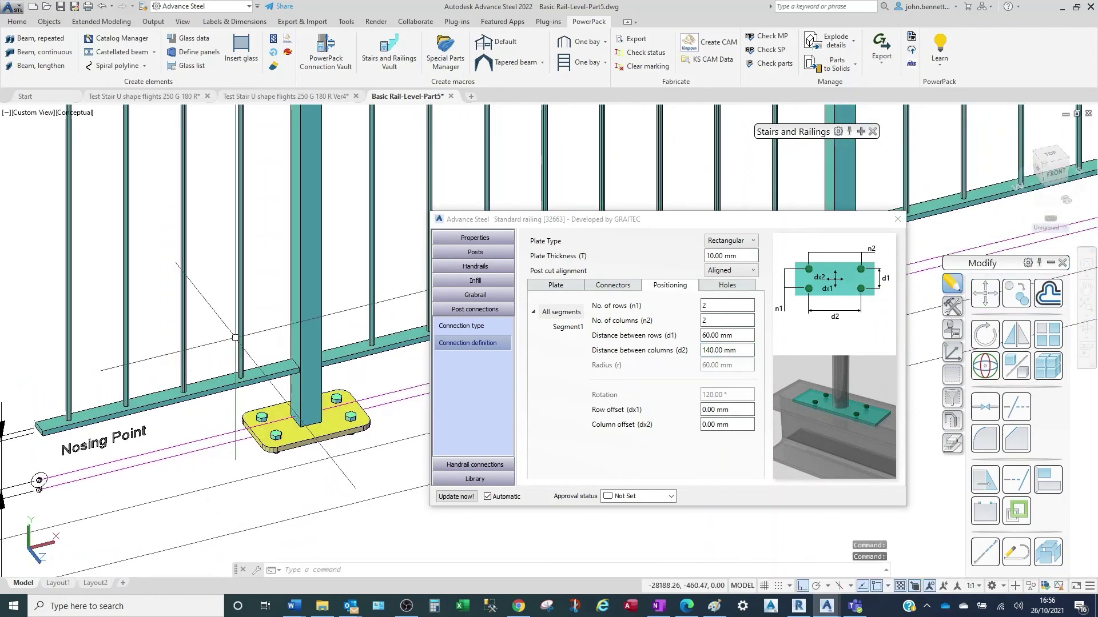
pyautogui.moveTo(229, 366); pyautogui.dragTo(234, 355, button='middle')
pyautogui.scroll(2, 234, 356)
pyautogui.press('Escape')
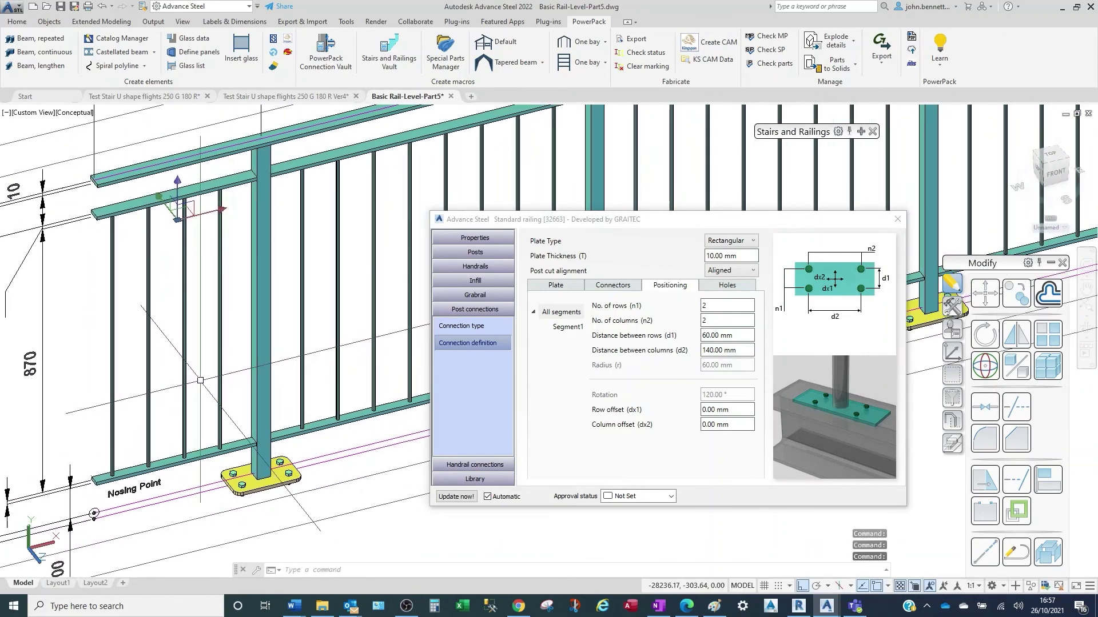
pyautogui.scroll(-2, 205, 377)
pyautogui.keyDown('shift'); pyautogui.moveTo(203, 378); pyautogui.dragTo(176, 354, button='middle'); pyautogui.keyUp('shift')
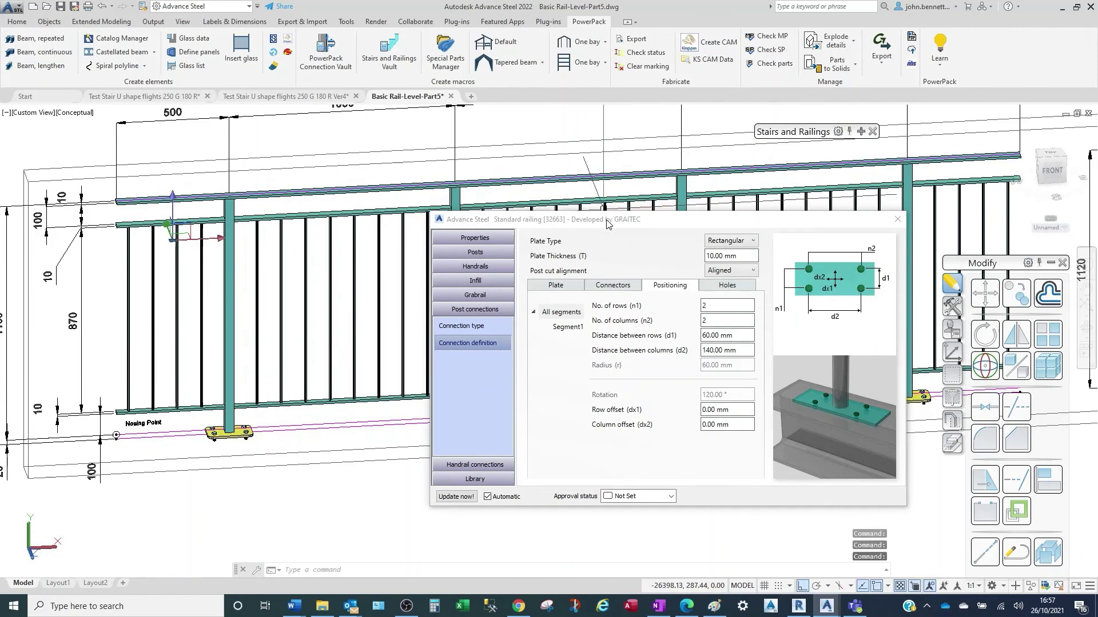
pyautogui.moveTo(607, 222); pyautogui.dragTo(526, 230)
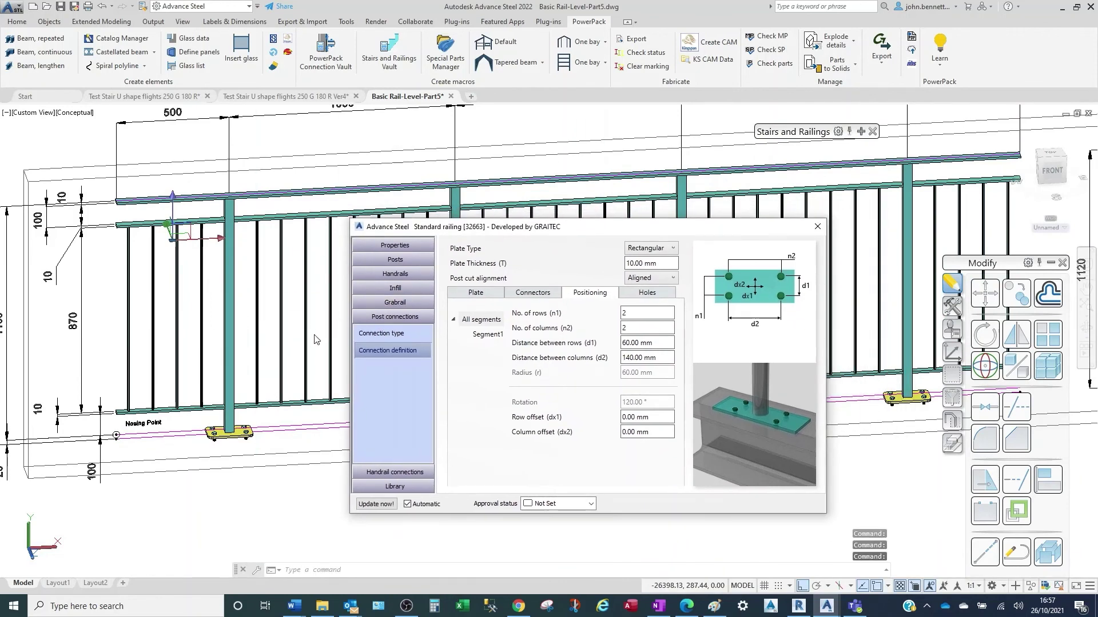